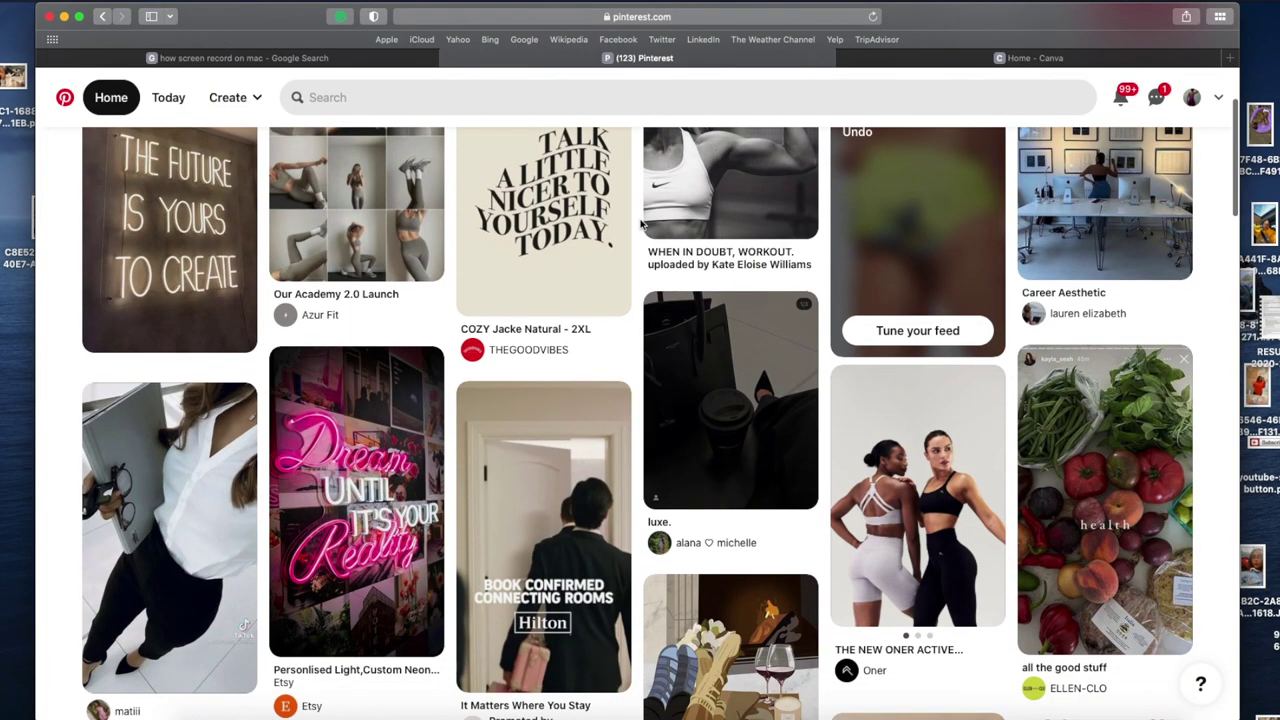
# Step: Download the neon 'THE FUTURE IS YOURS TO CREATE' pin's image, allowing Safari's download prompt
pyautogui.scroll(-2, 640, 224)
pyautogui.scroll(5, 640, 224)
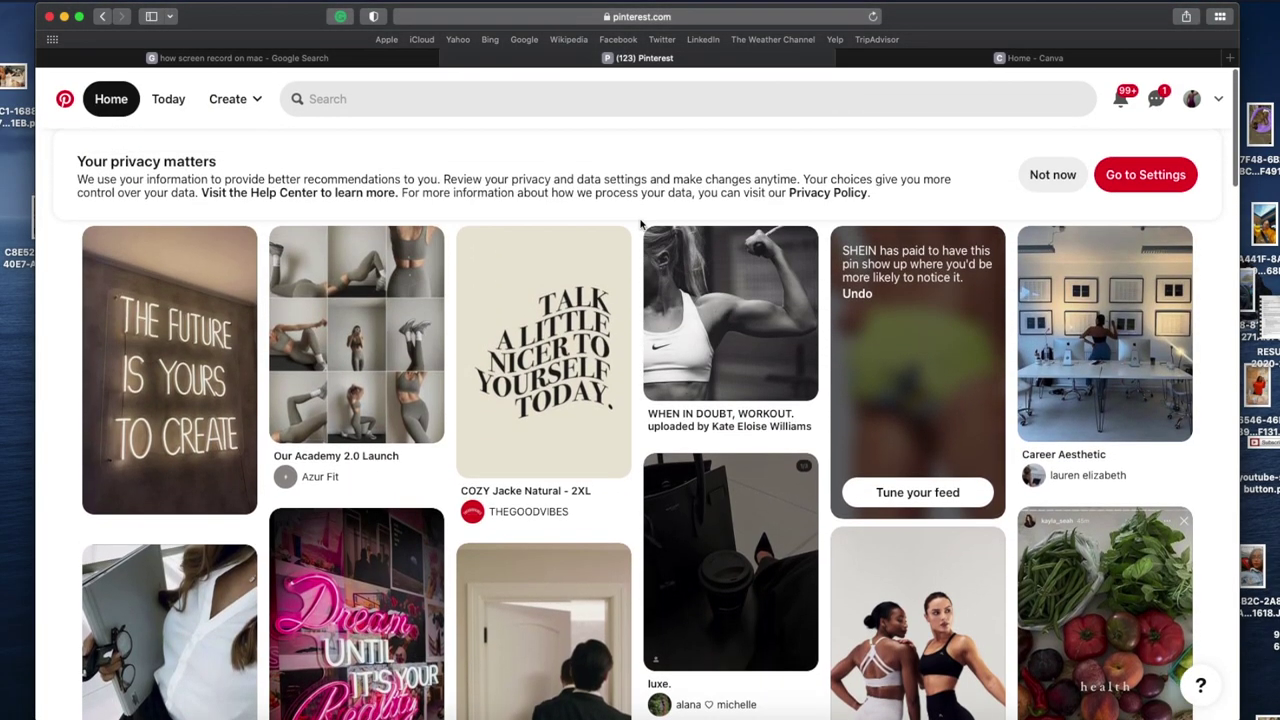
pyautogui.moveTo(183, 297)
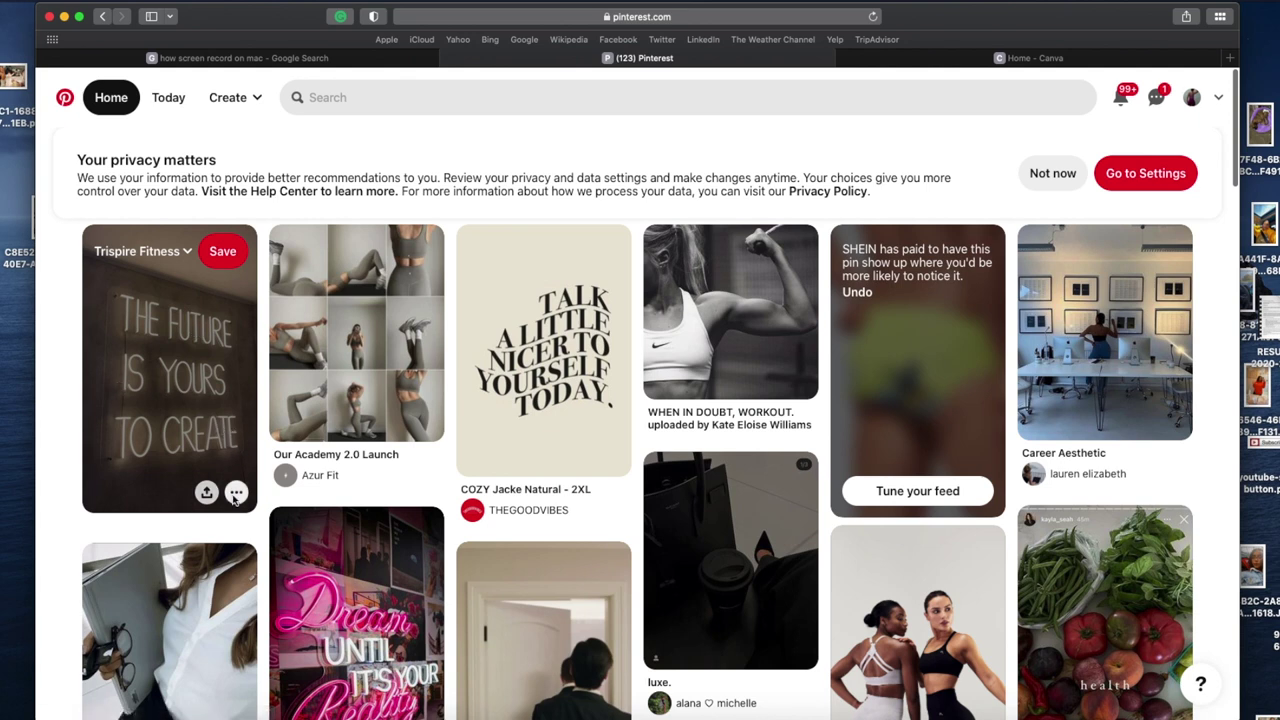
pyautogui.click(236, 493)
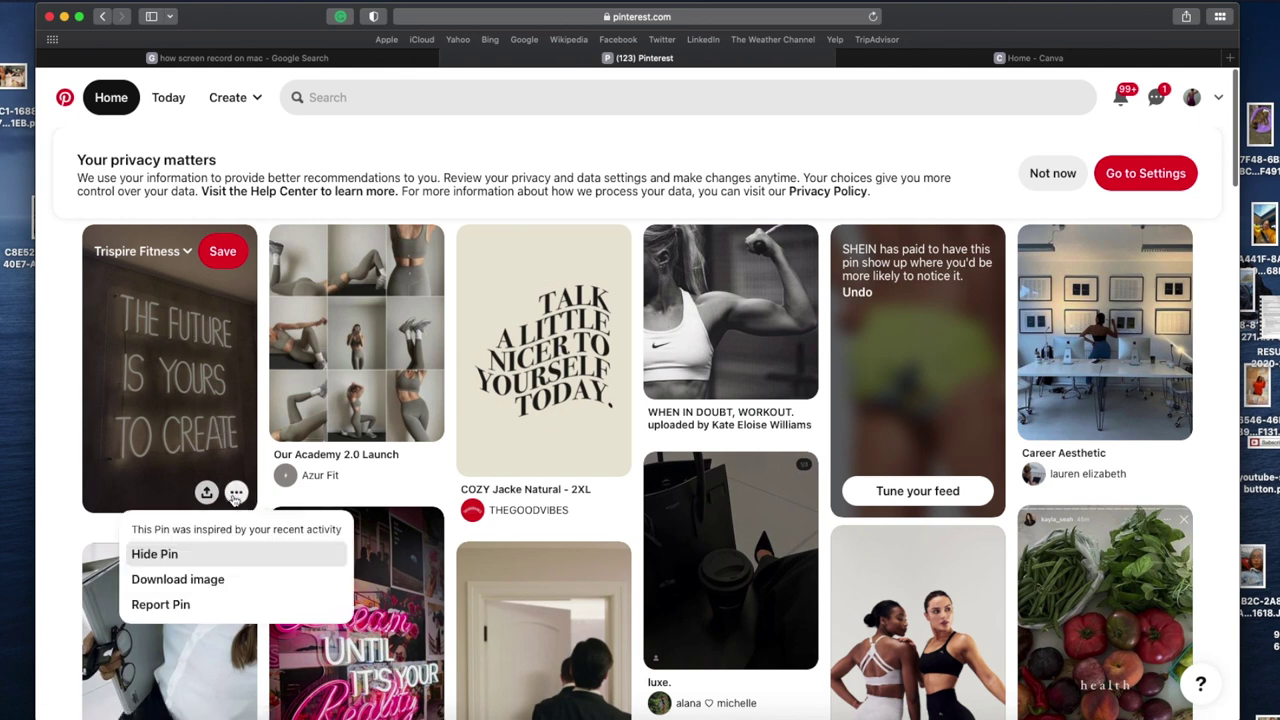
pyautogui.click(207, 580)
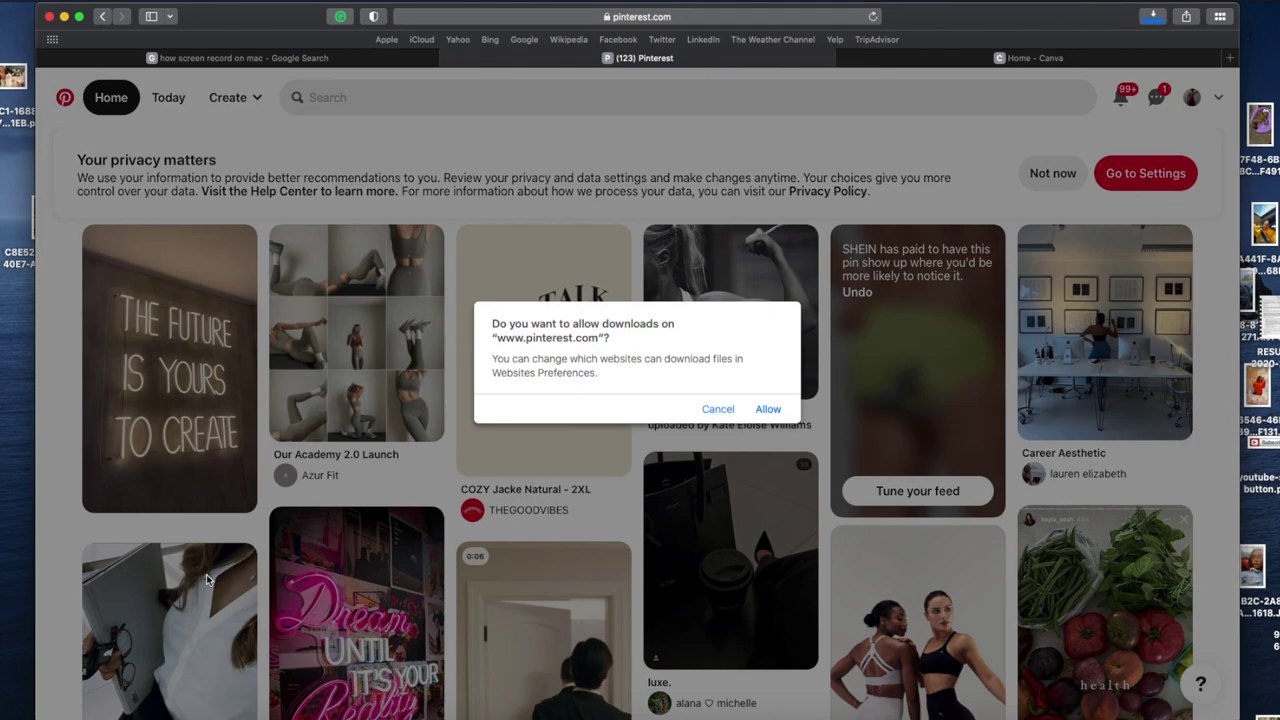
pyautogui.click(768, 410)
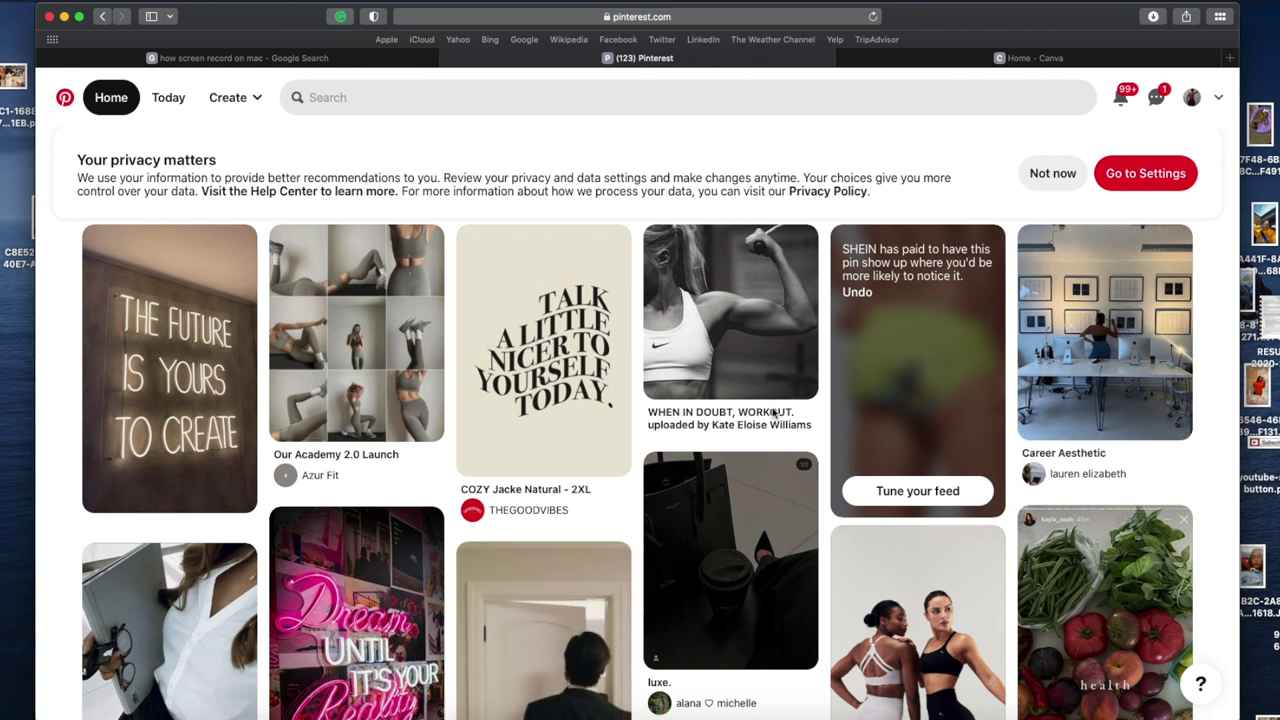
pyautogui.moveTo(773, 410)
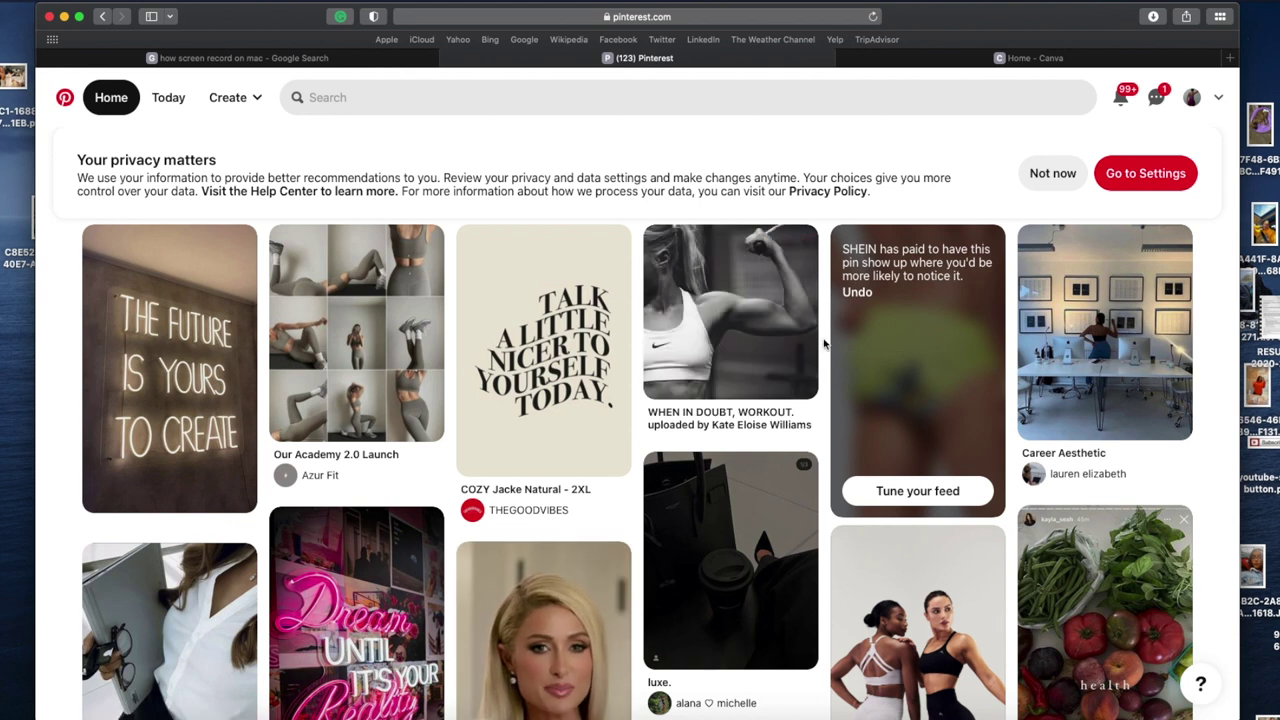
pyautogui.moveTo(489, 401)
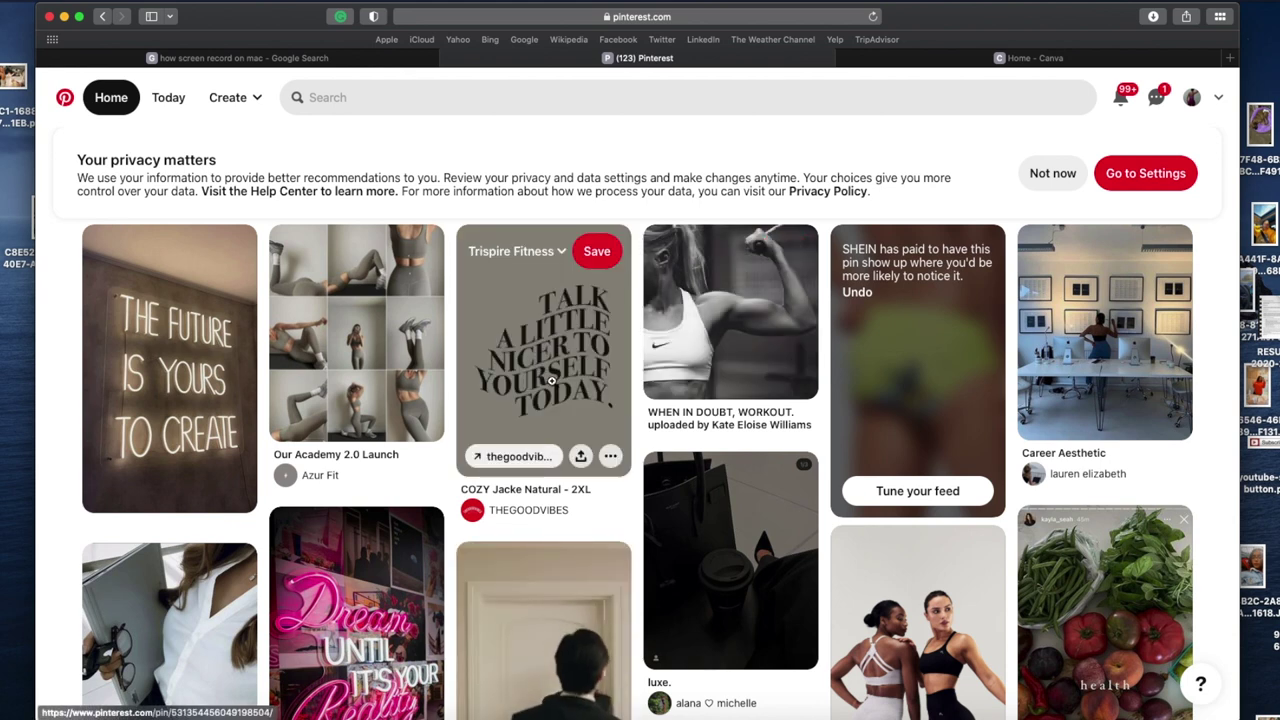
pyautogui.moveTo(745, 363)
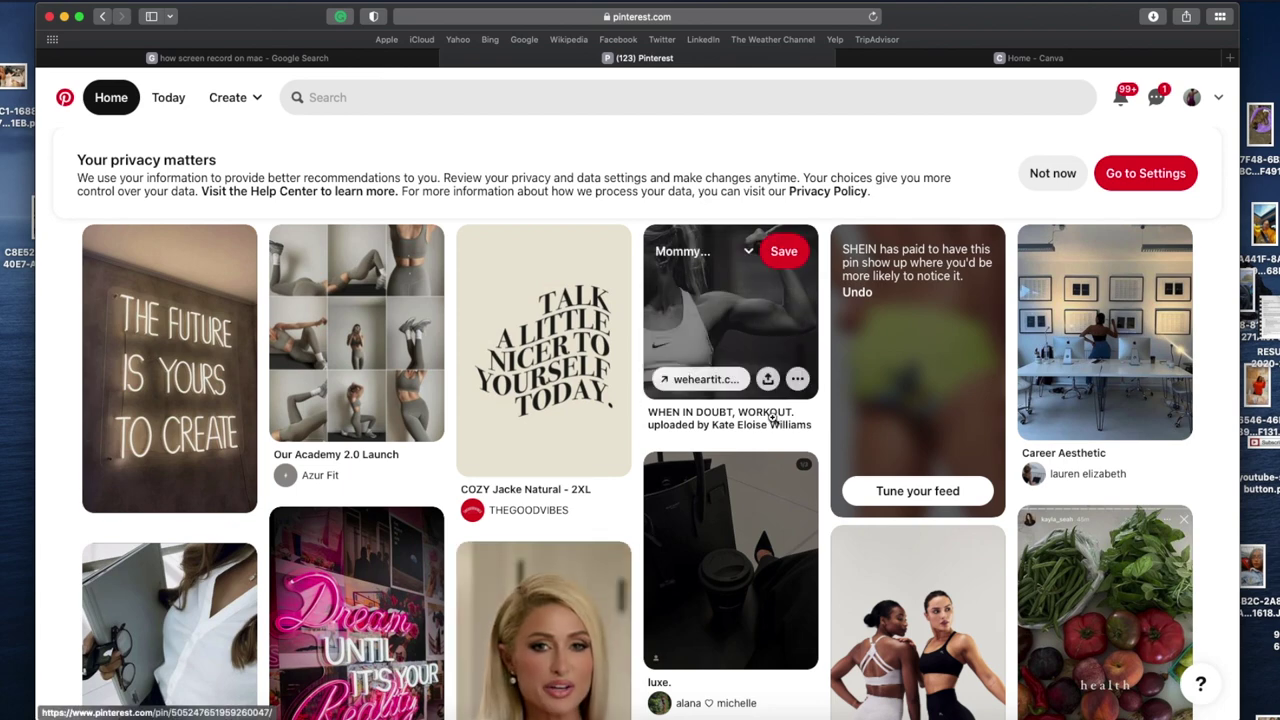
# Step: Download the grocery-cart 'Clean Eating Build-A-Bowl' pin image and confirm the 134 KB jpg in Downloads
pyautogui.scroll(-3, 822, 390)
pyautogui.scroll(-5, 825, 390)
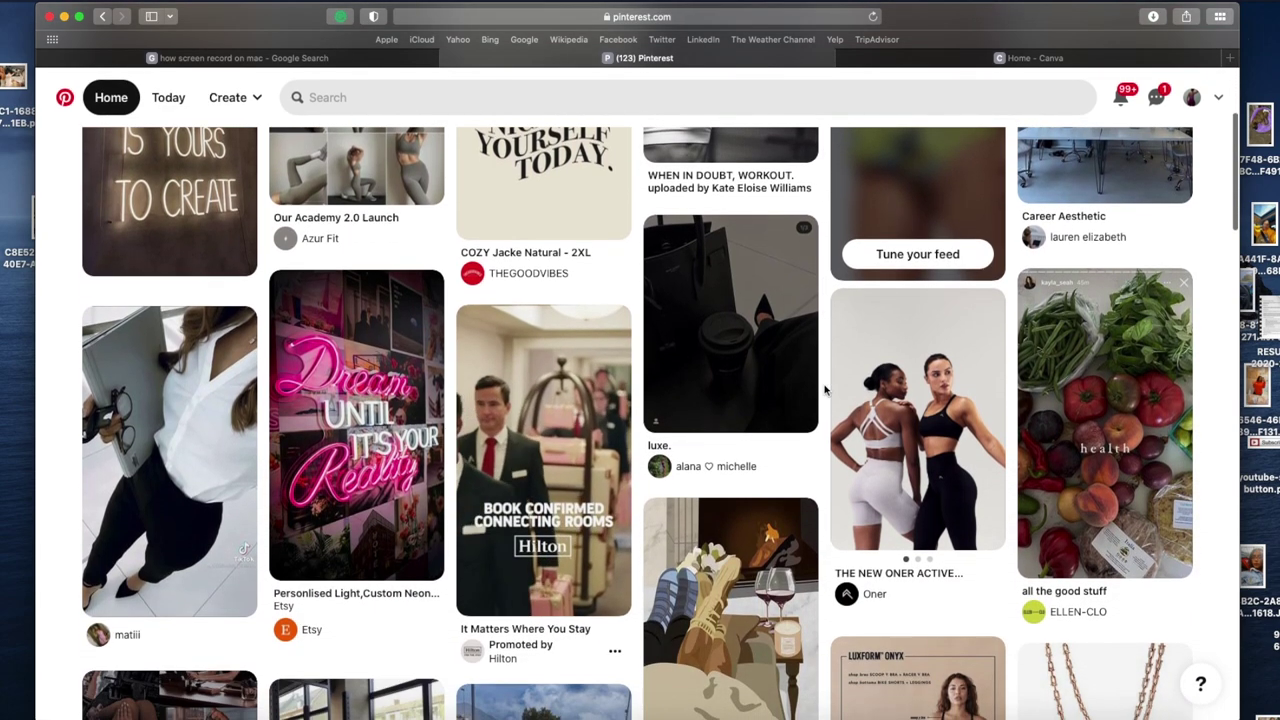
pyautogui.scroll(-5, 825, 390)
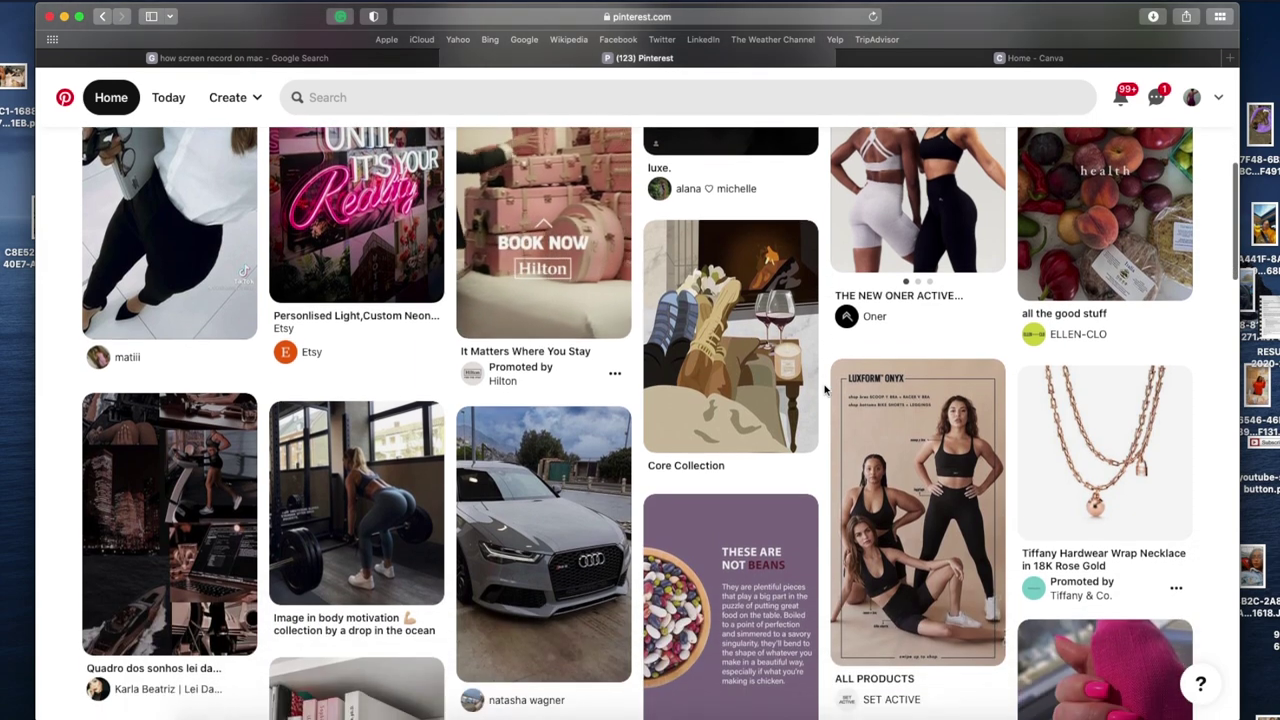
pyautogui.scroll(-1, 825, 390)
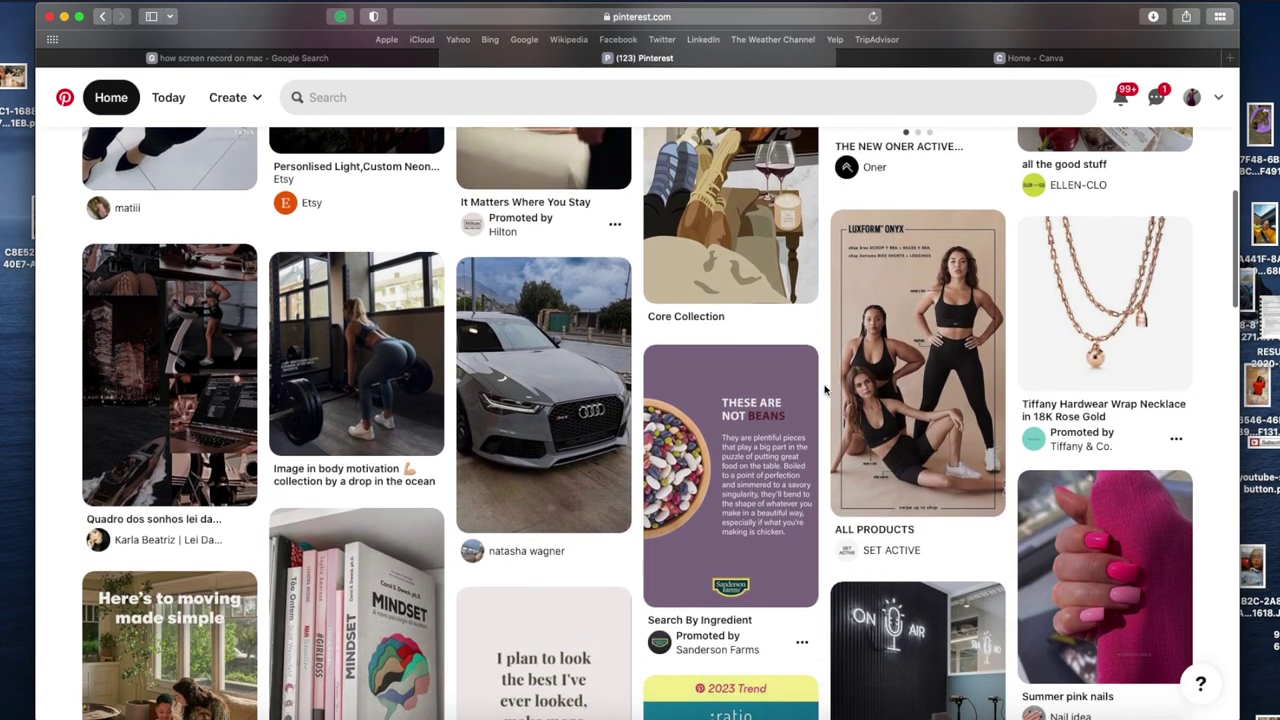
pyautogui.scroll(-7, 825, 390)
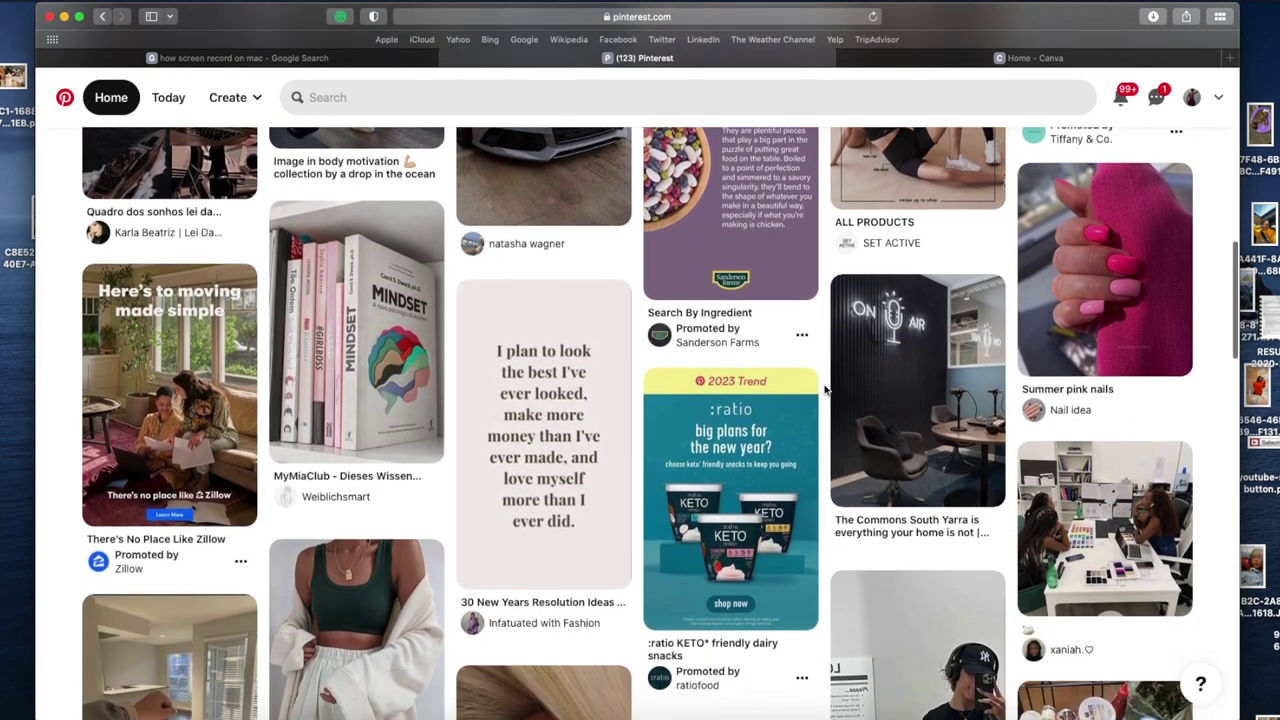
pyautogui.scroll(-3, 825, 390)
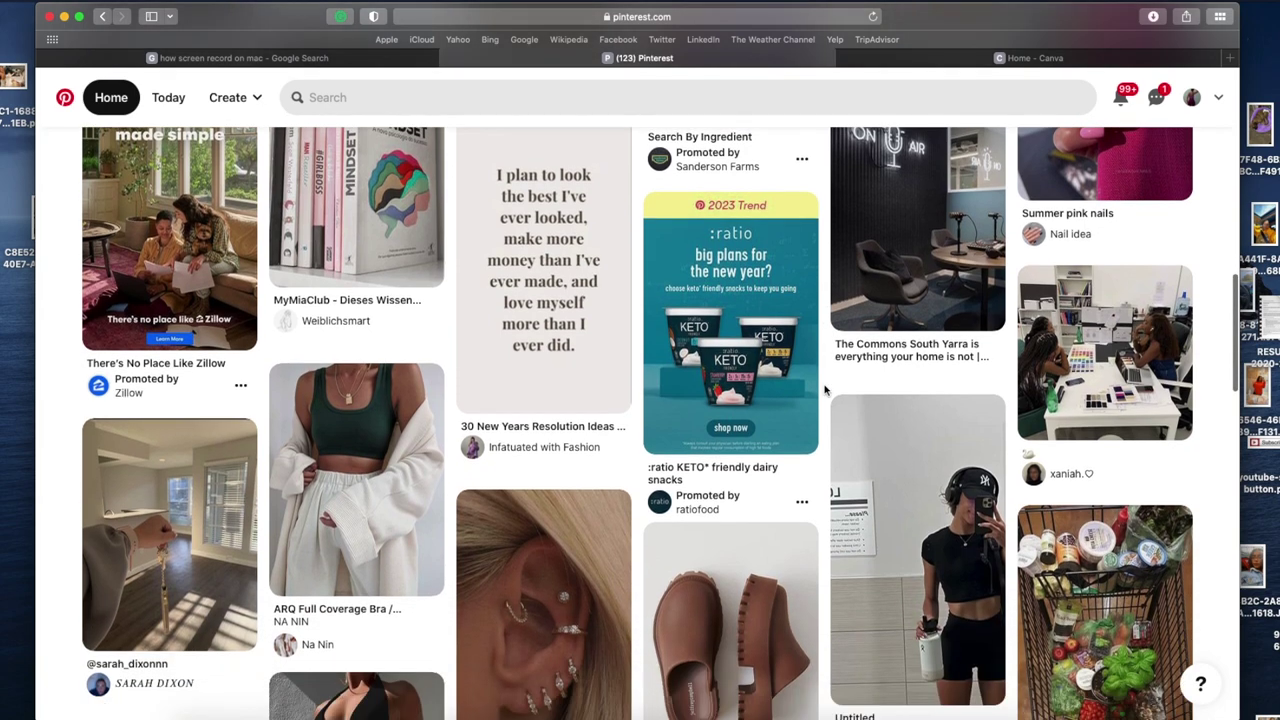
pyautogui.scroll(-3, 825, 390)
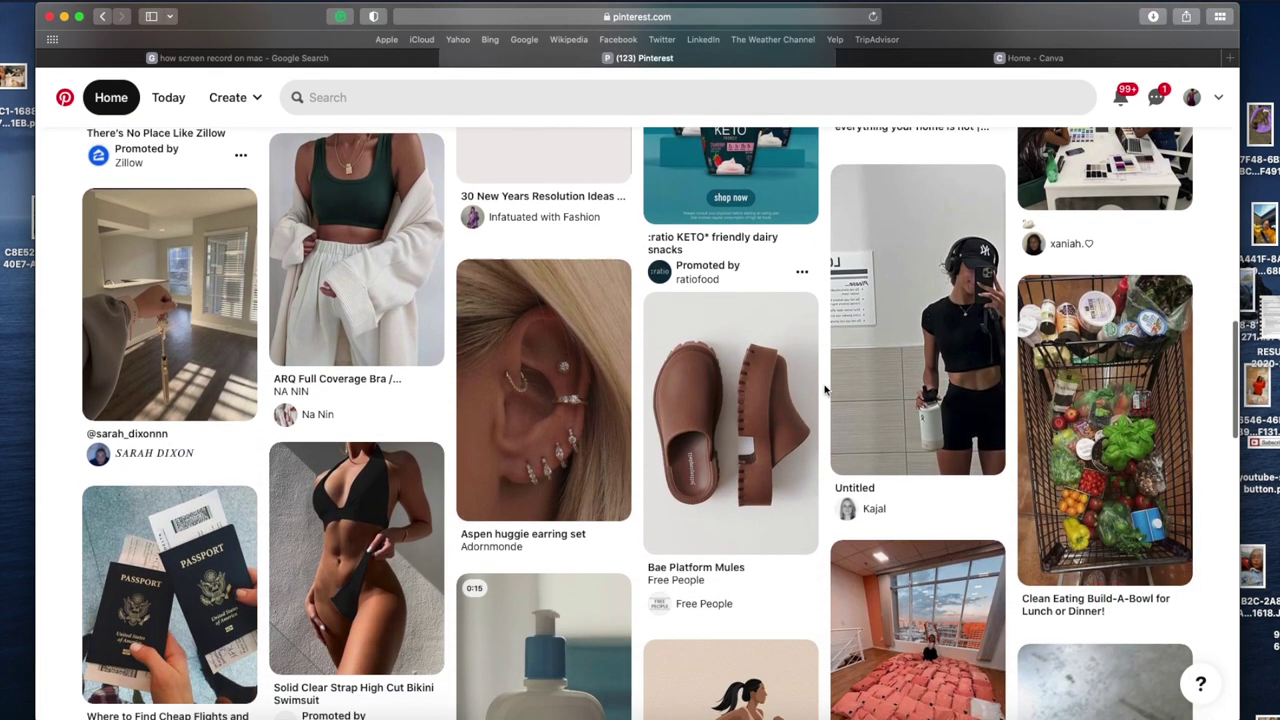
pyautogui.scroll(-2, 825, 390)
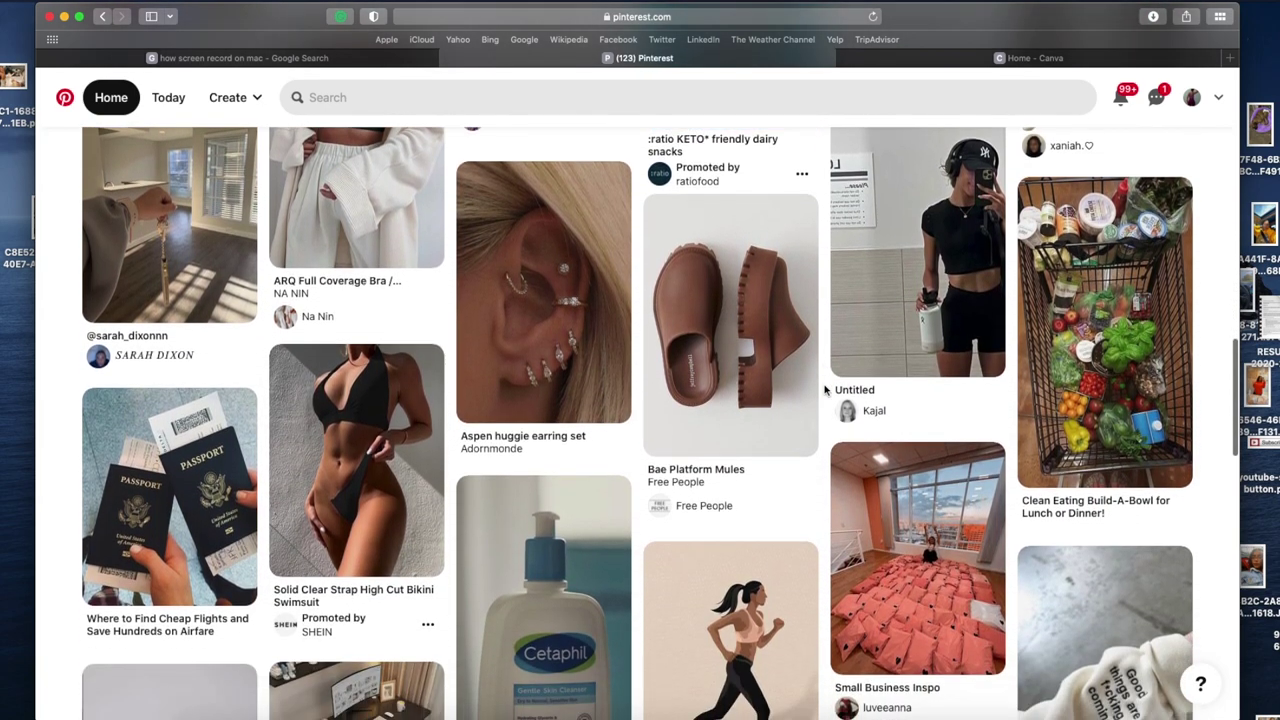
pyautogui.moveTo(1097, 352)
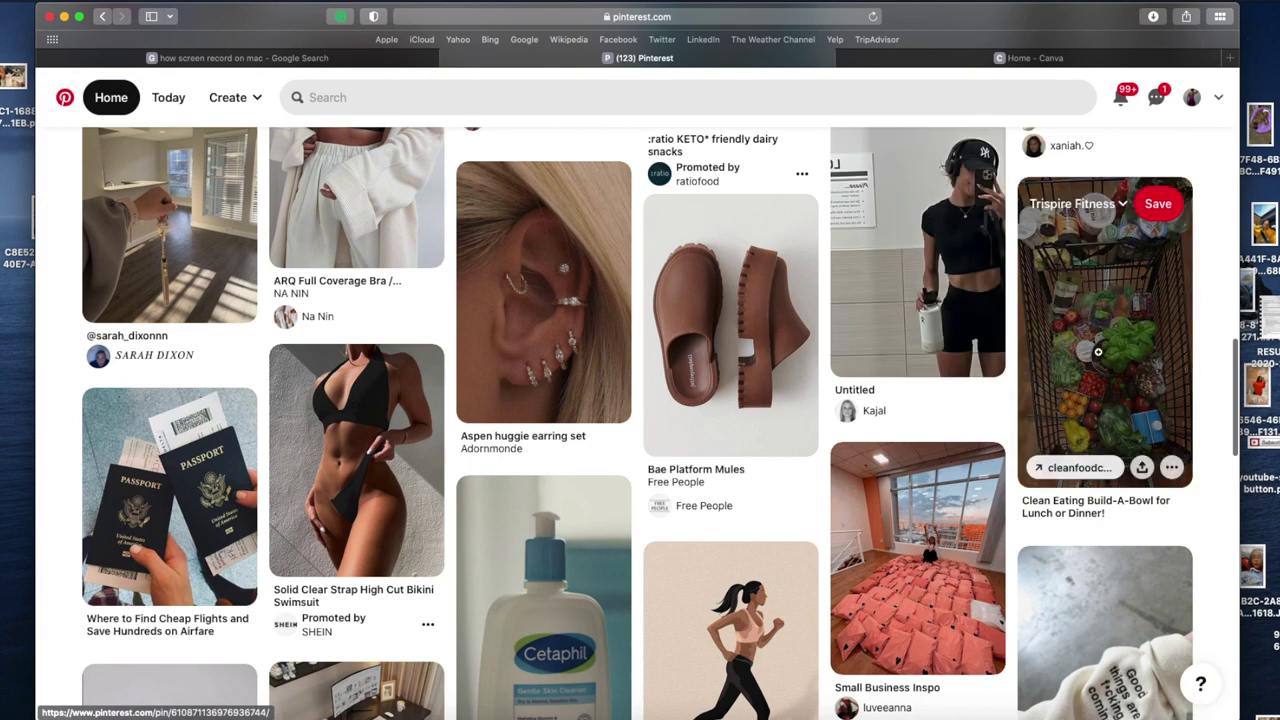
pyautogui.click(1171, 467)
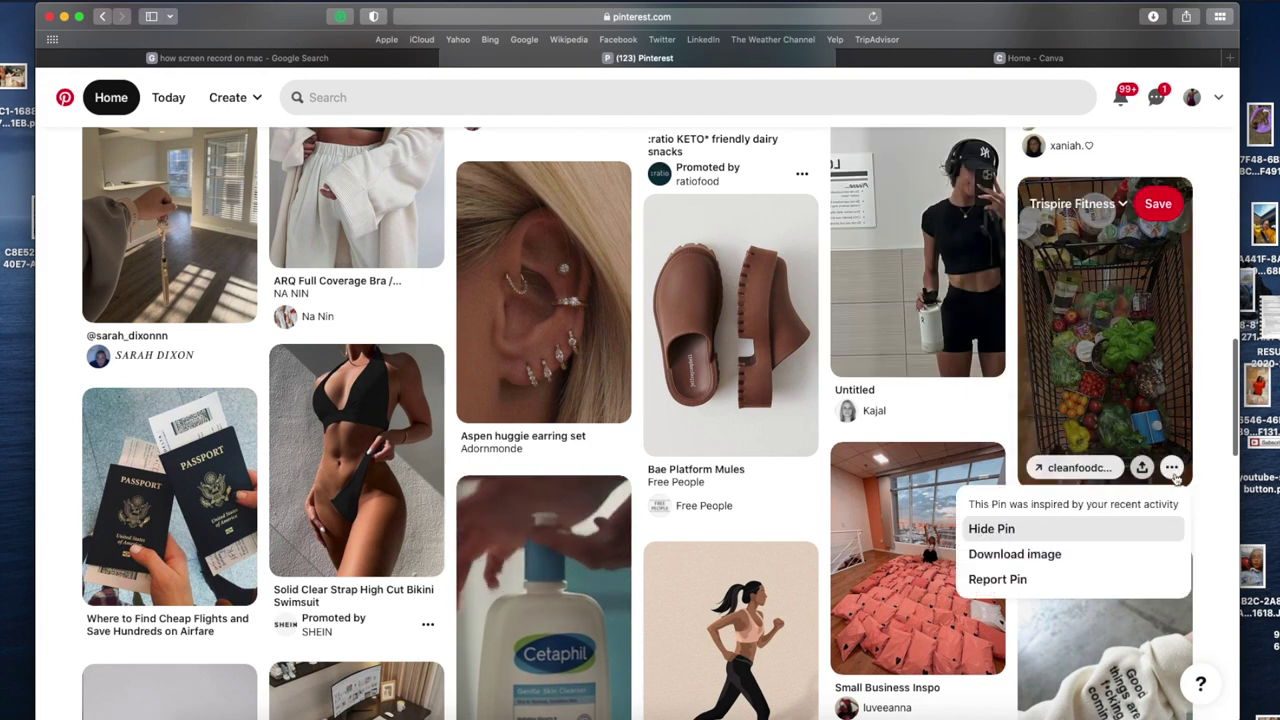
pyautogui.click(1066, 556)
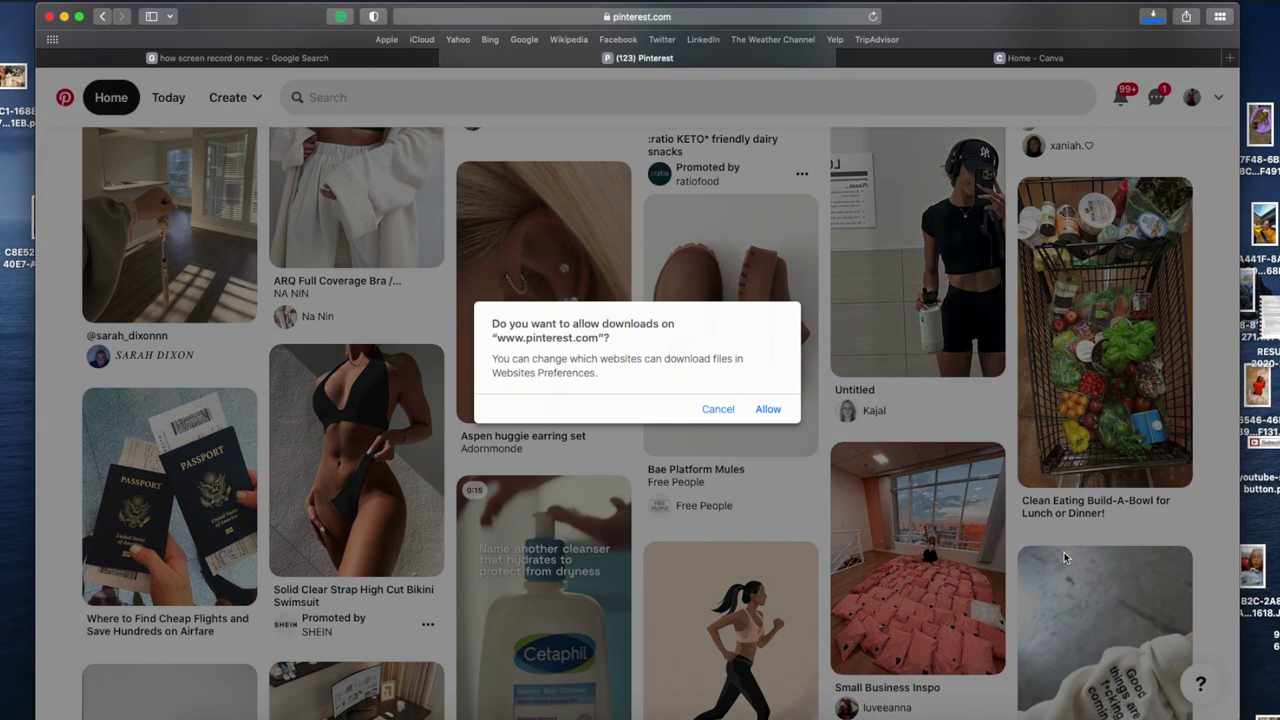
pyautogui.click(768, 410)
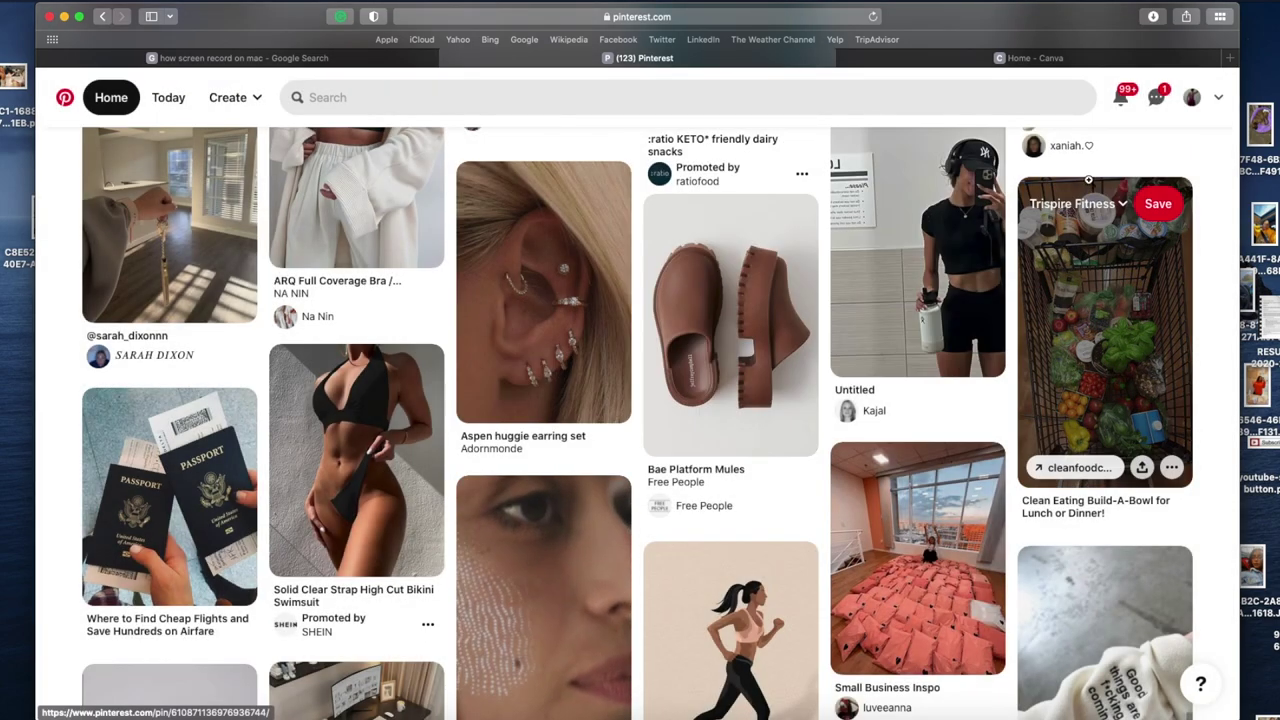
pyautogui.click(1153, 17)
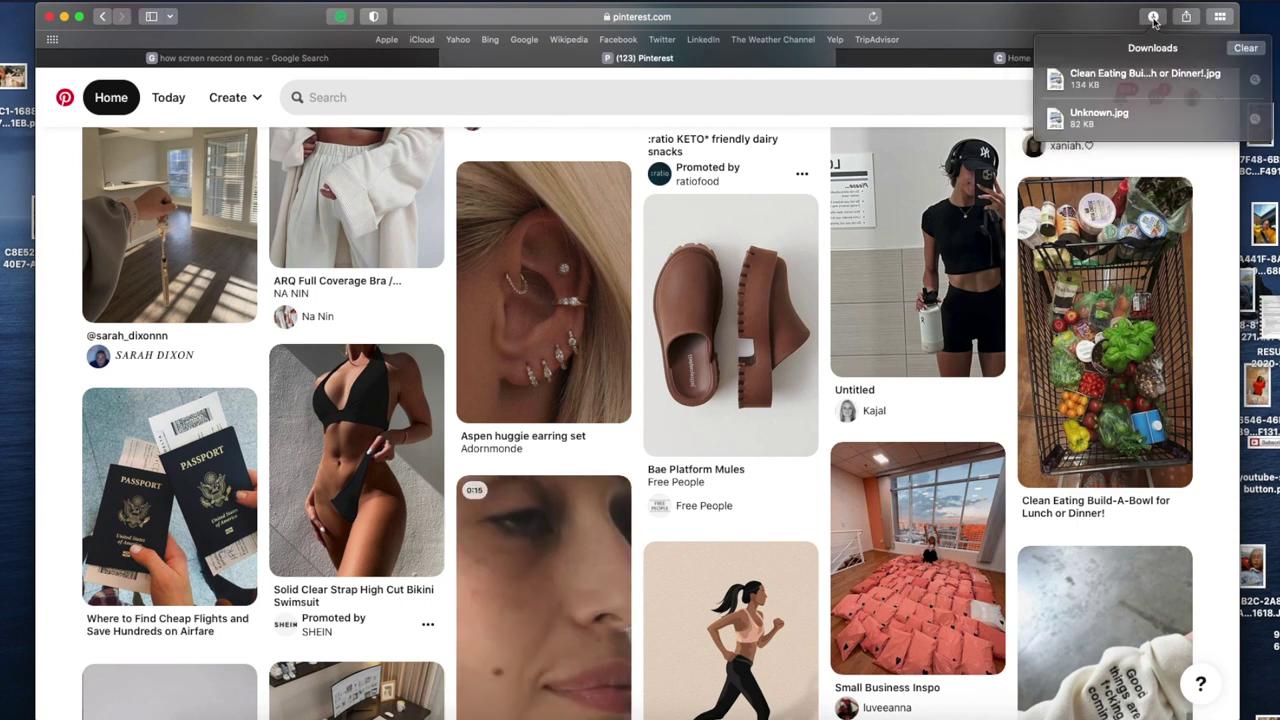
pyautogui.click(1110, 160)
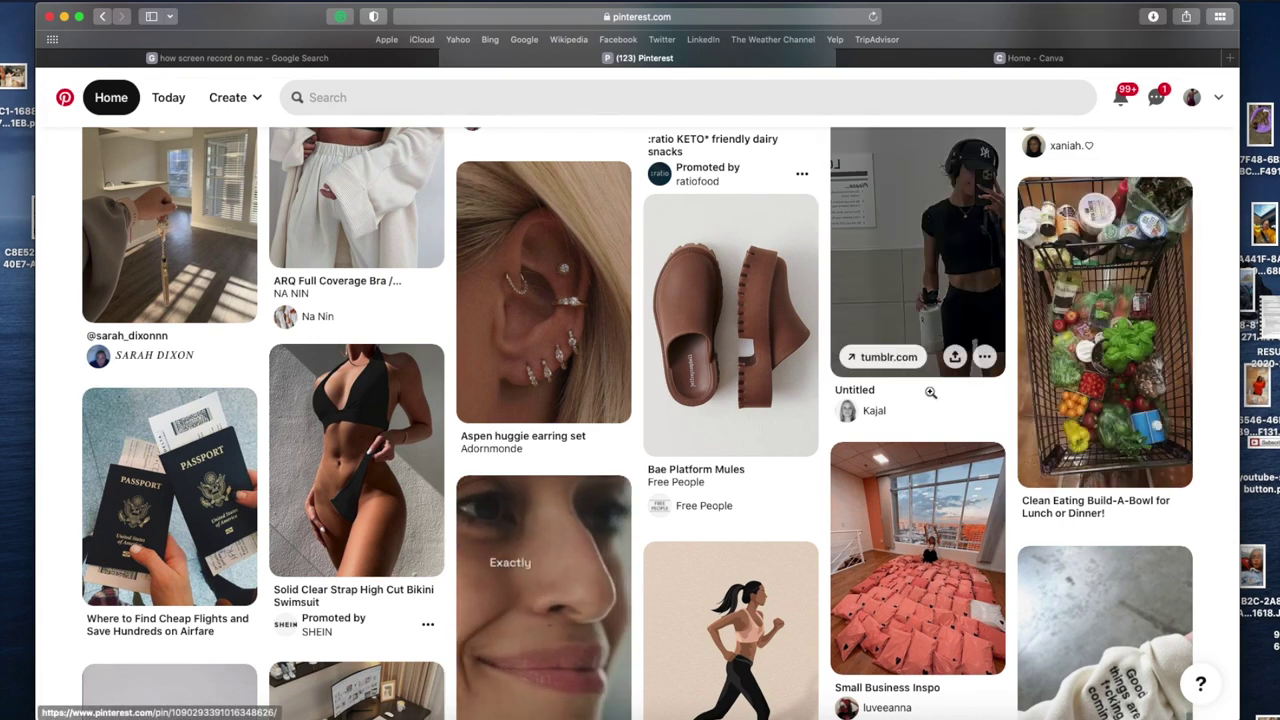
pyautogui.scroll(-2, 873, 398)
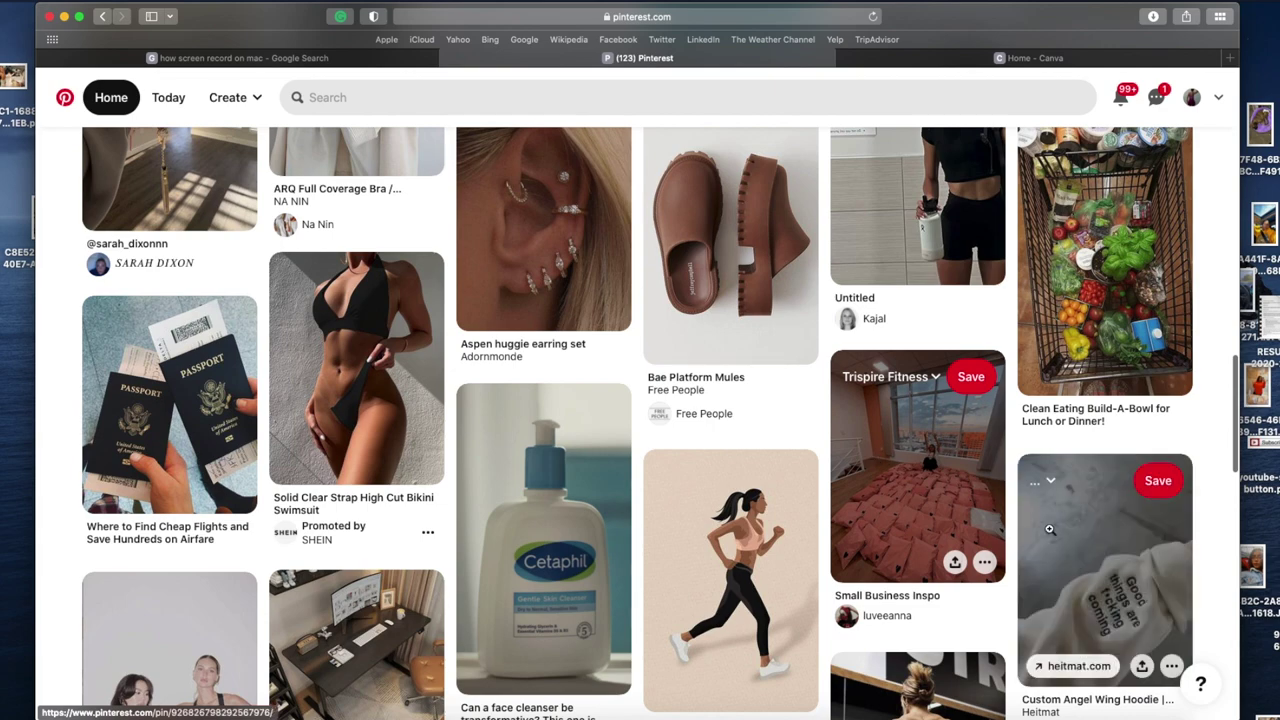
pyautogui.click(985, 562)
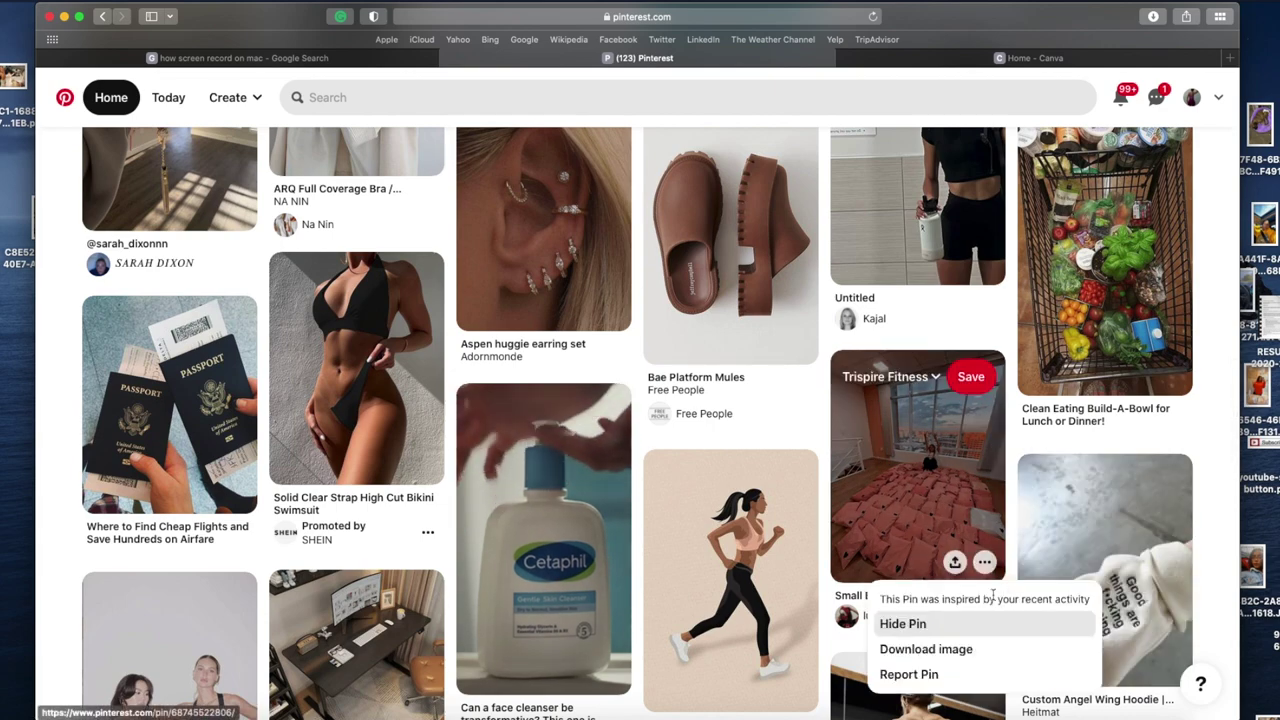
pyautogui.click(958, 650)
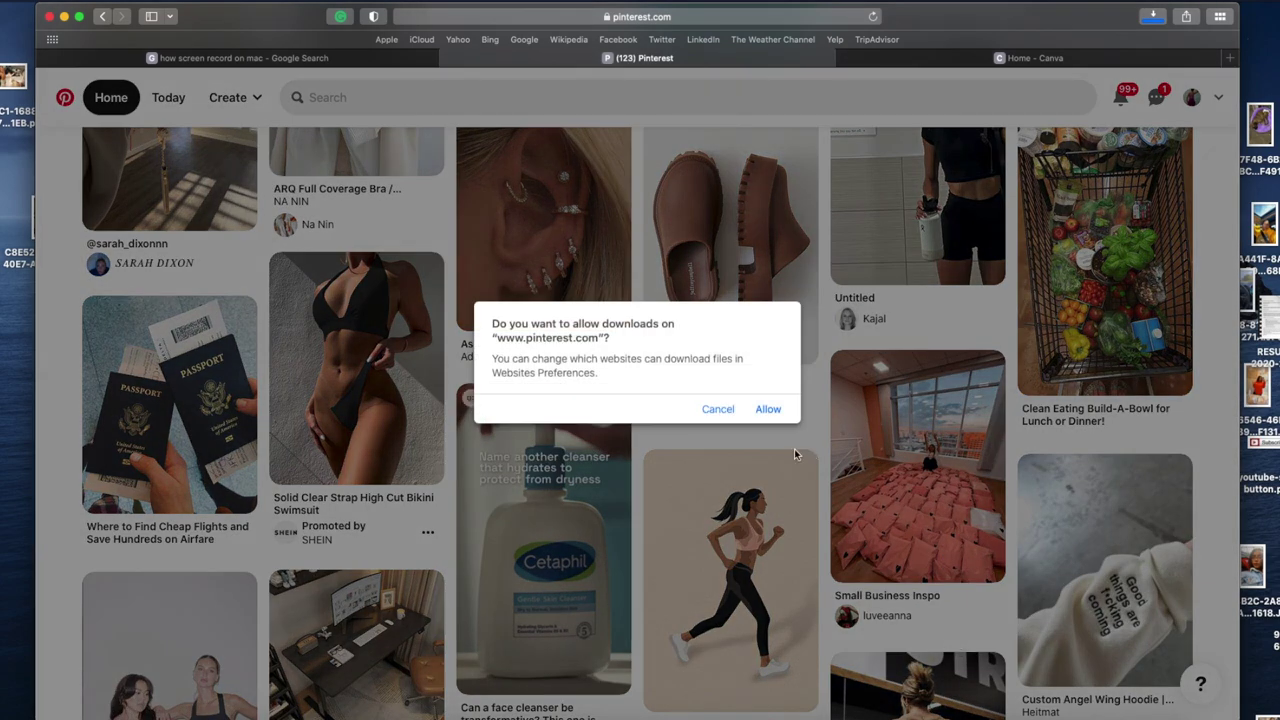
pyautogui.click(767, 409)
pyautogui.scroll(-5, 843, 428)
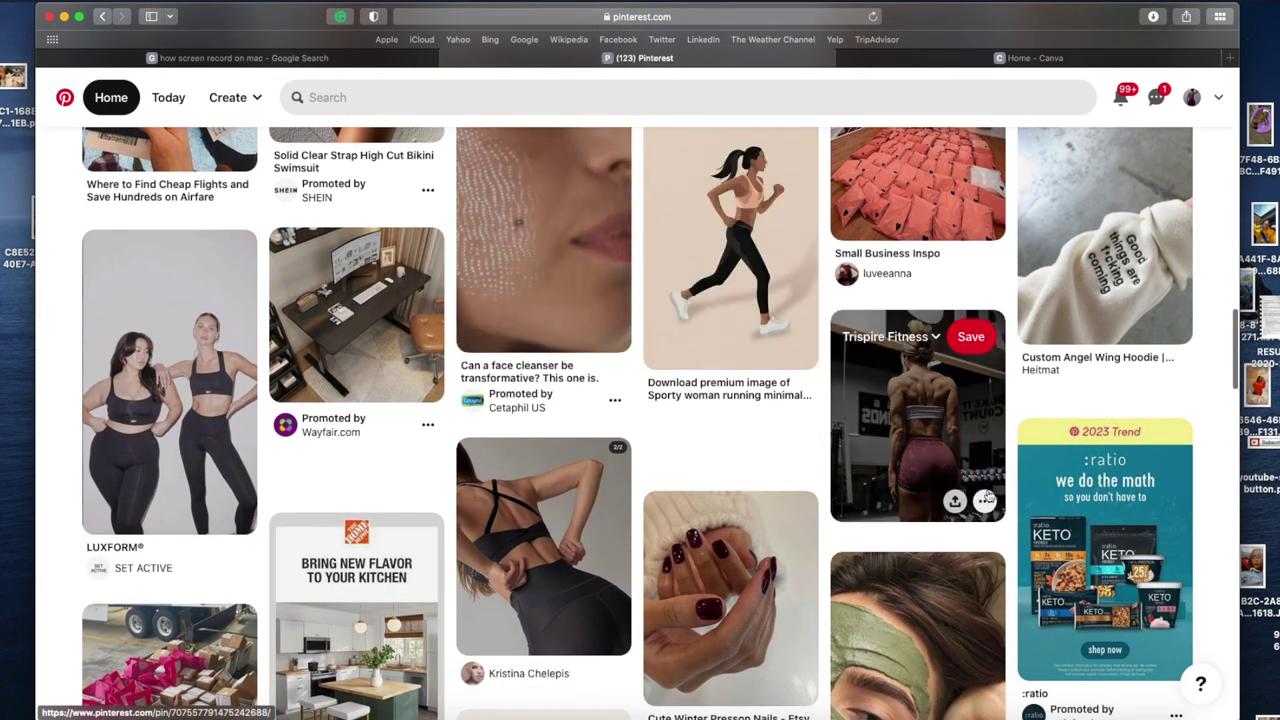
pyautogui.click(985, 501)
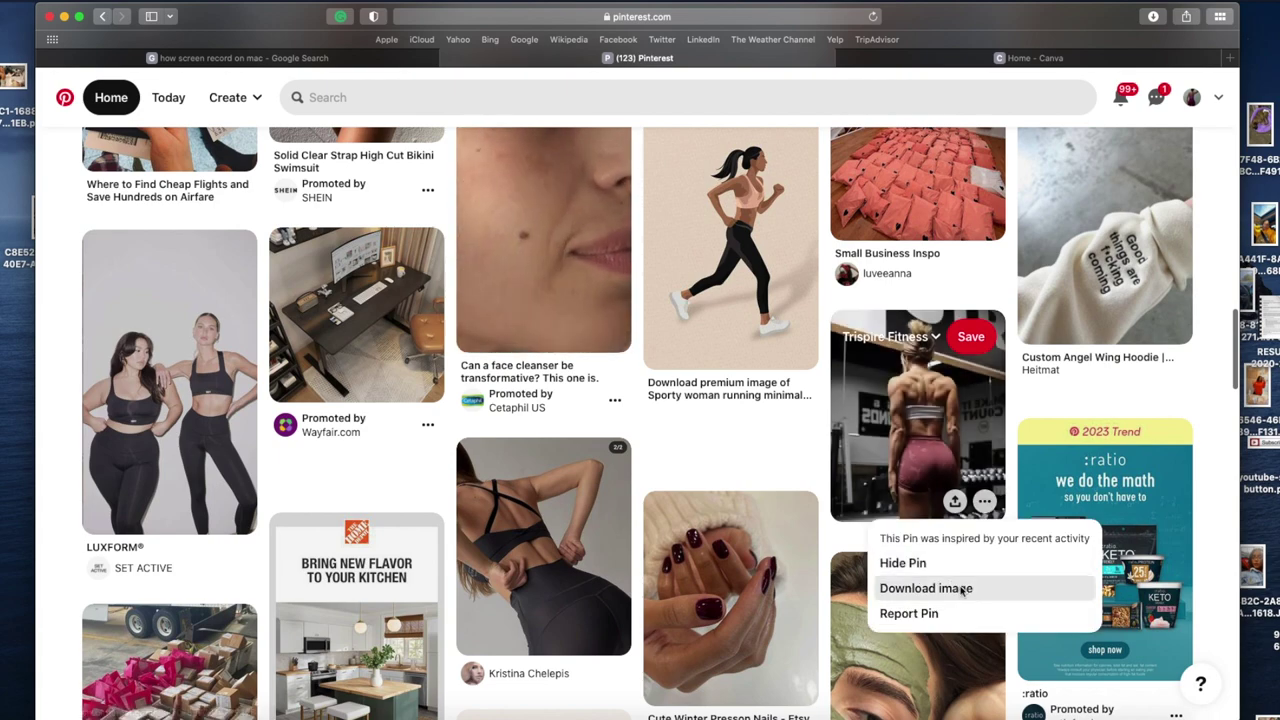
pyautogui.click(952, 586)
pyautogui.click(768, 410)
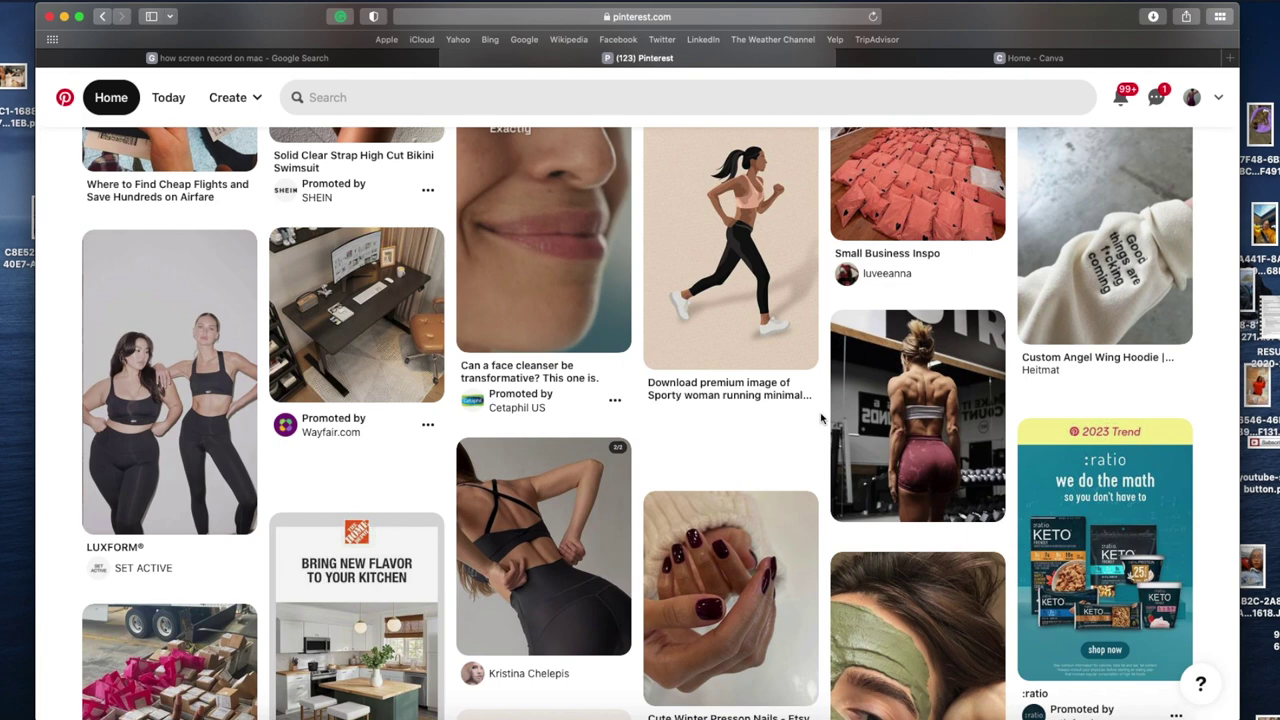
pyautogui.scroll(-3, 822, 418)
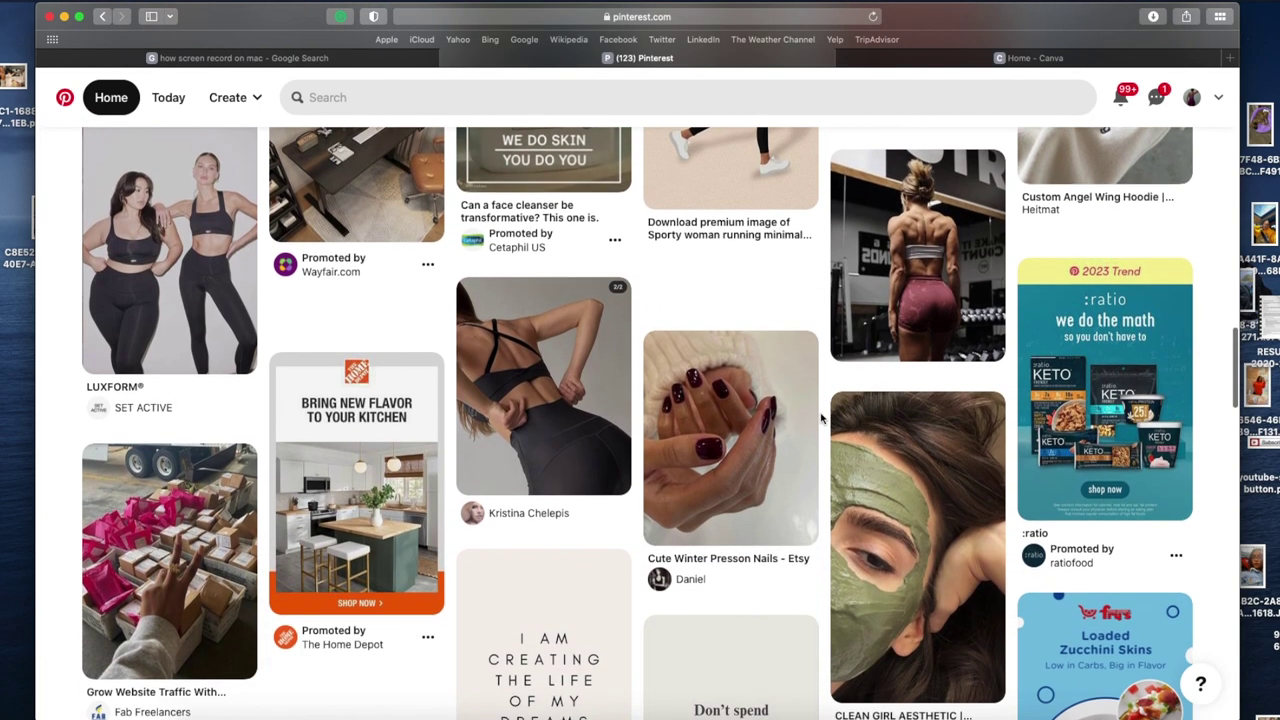
pyautogui.scroll(-5, 822, 418)
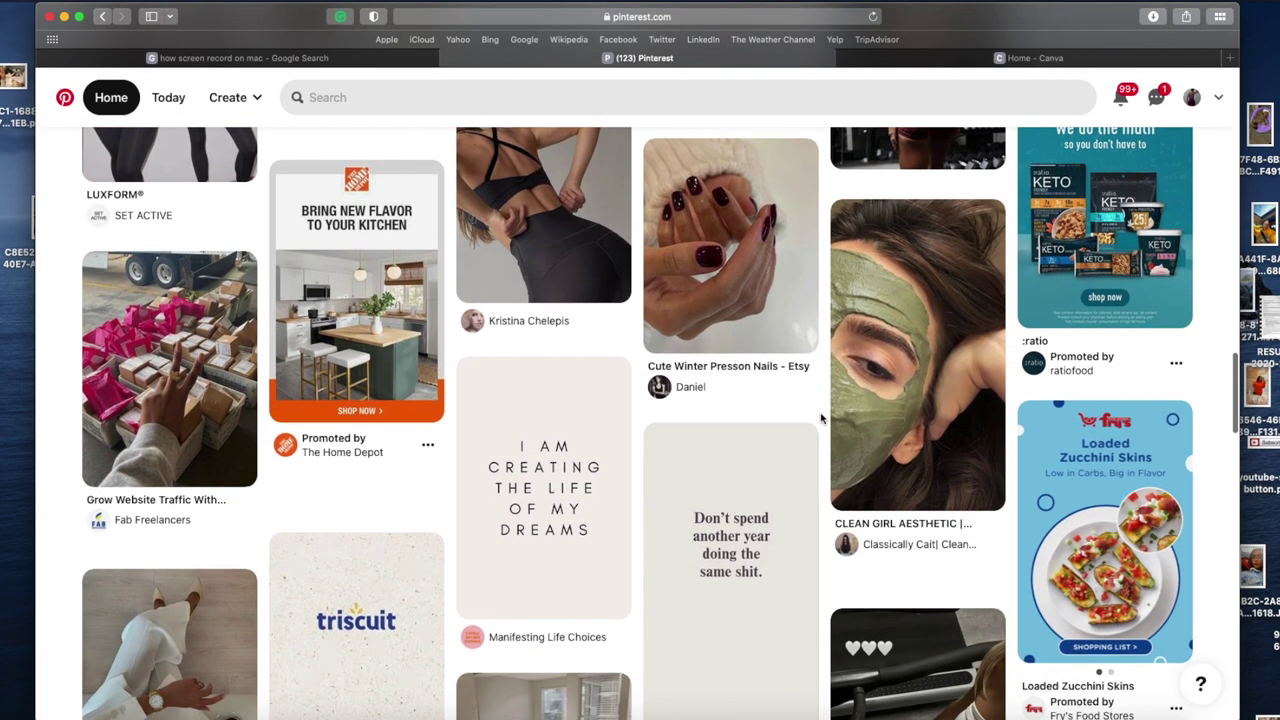
pyautogui.scroll(-4, 822, 418)
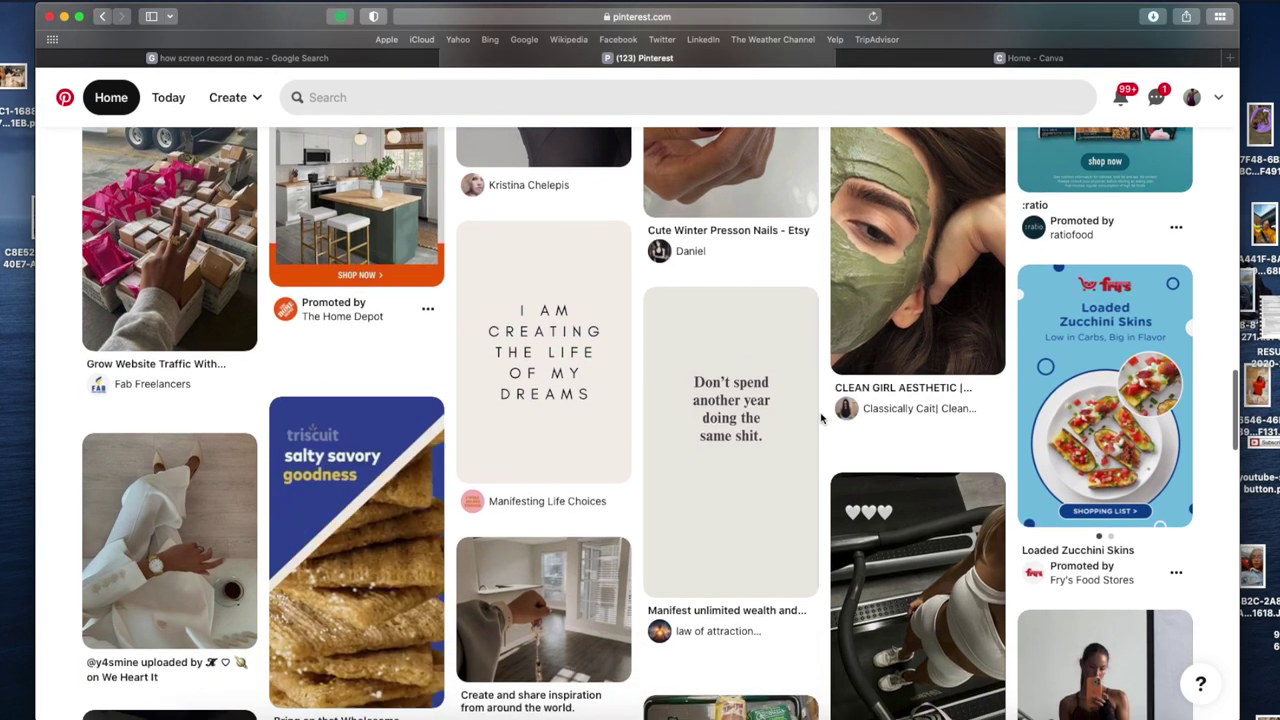
pyautogui.scroll(5, 822, 418)
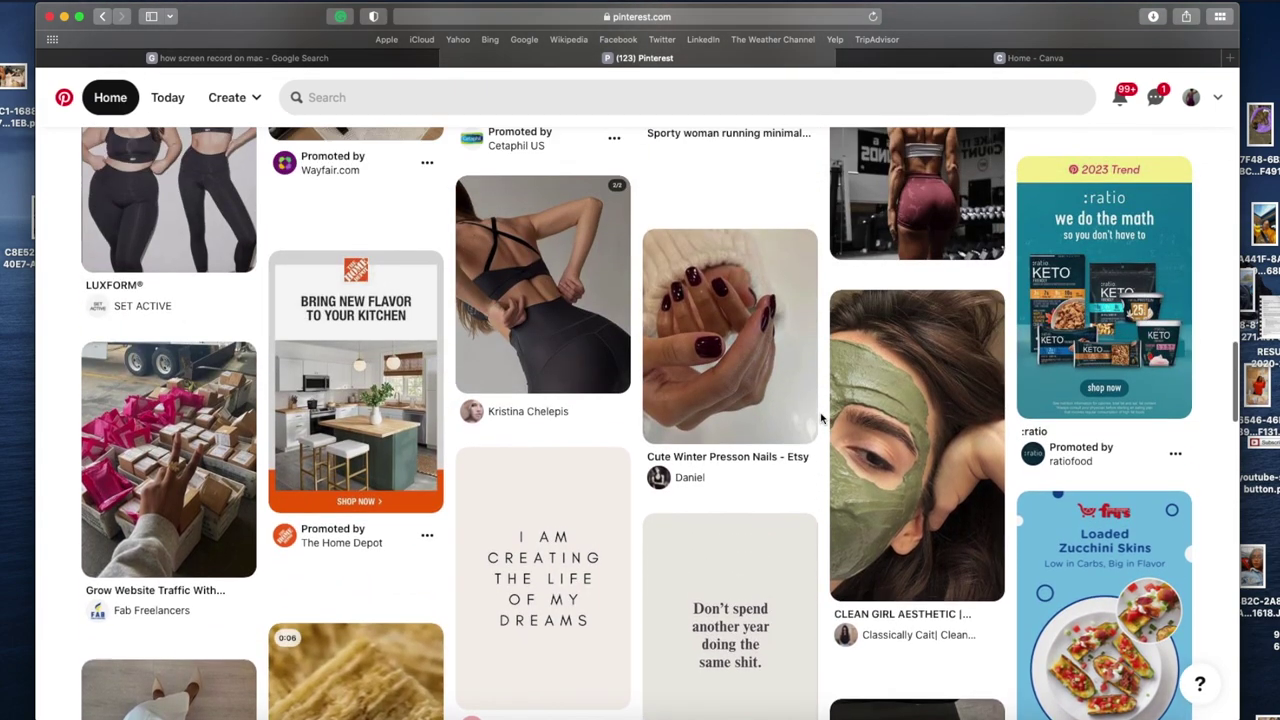
pyautogui.scroll(1, 822, 418)
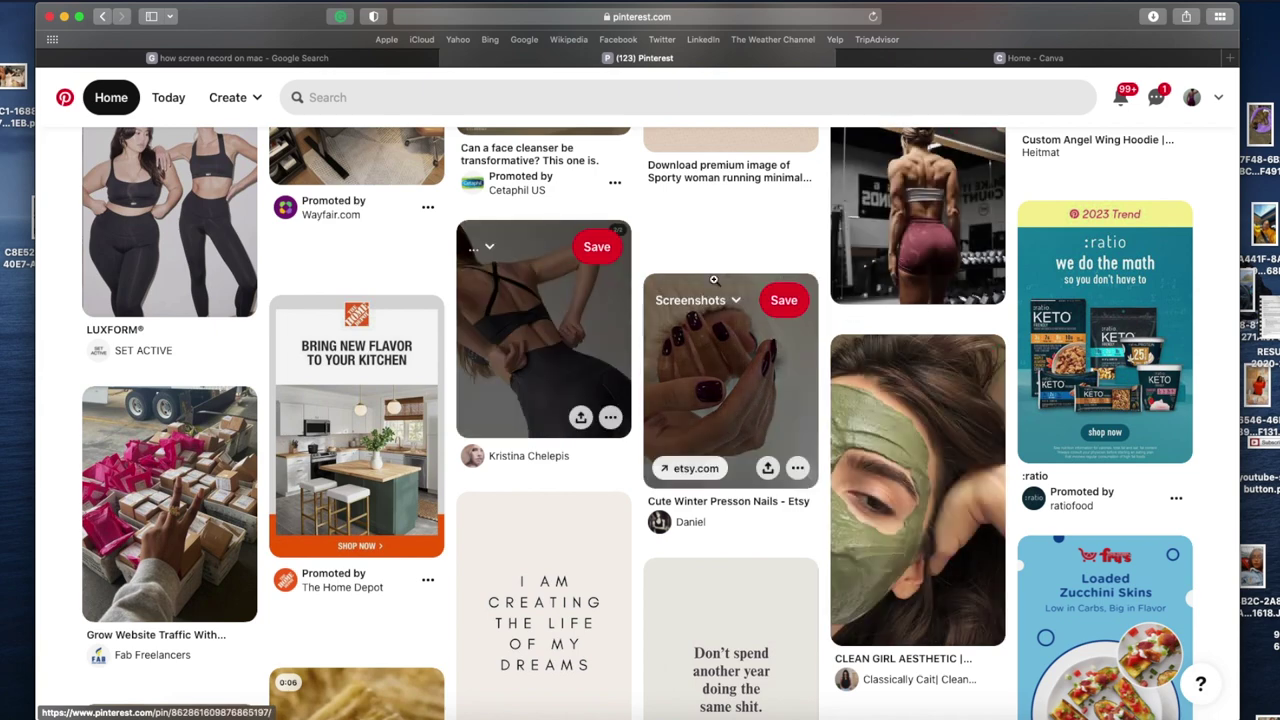
pyautogui.scroll(-2, 832, 300)
pyautogui.scroll(-8, 832, 300)
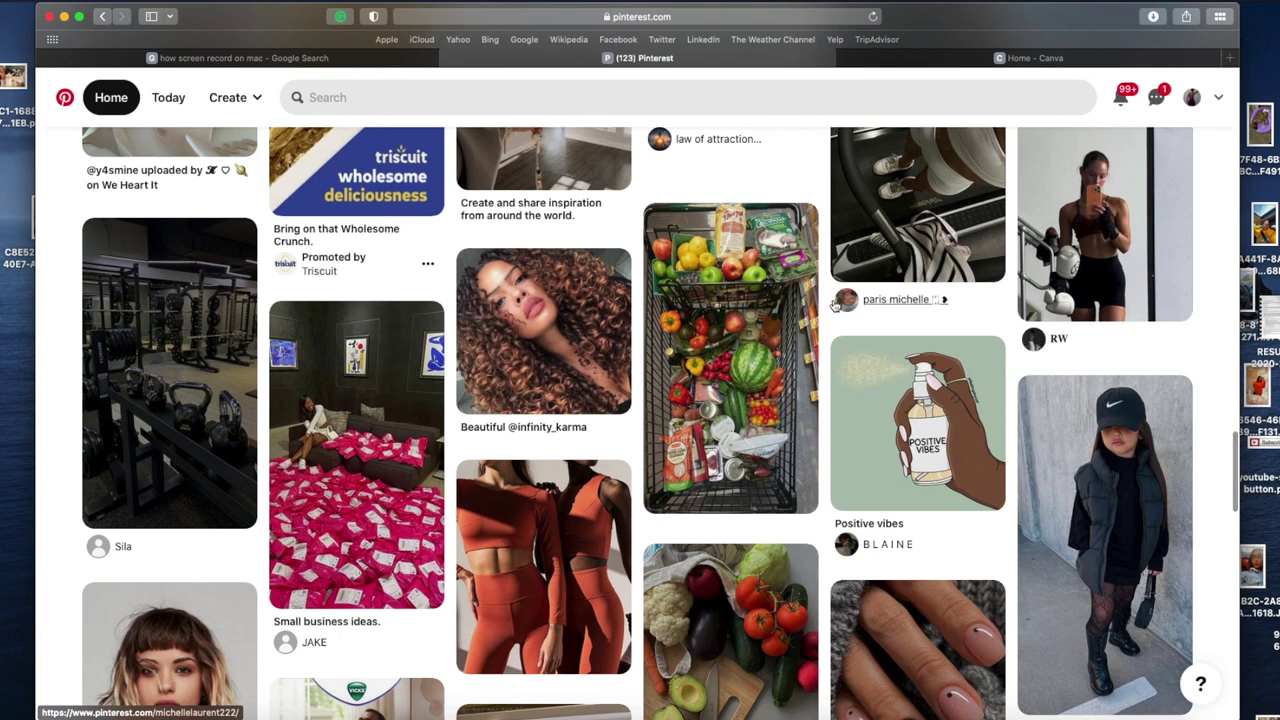
pyautogui.scroll(-1, 832, 300)
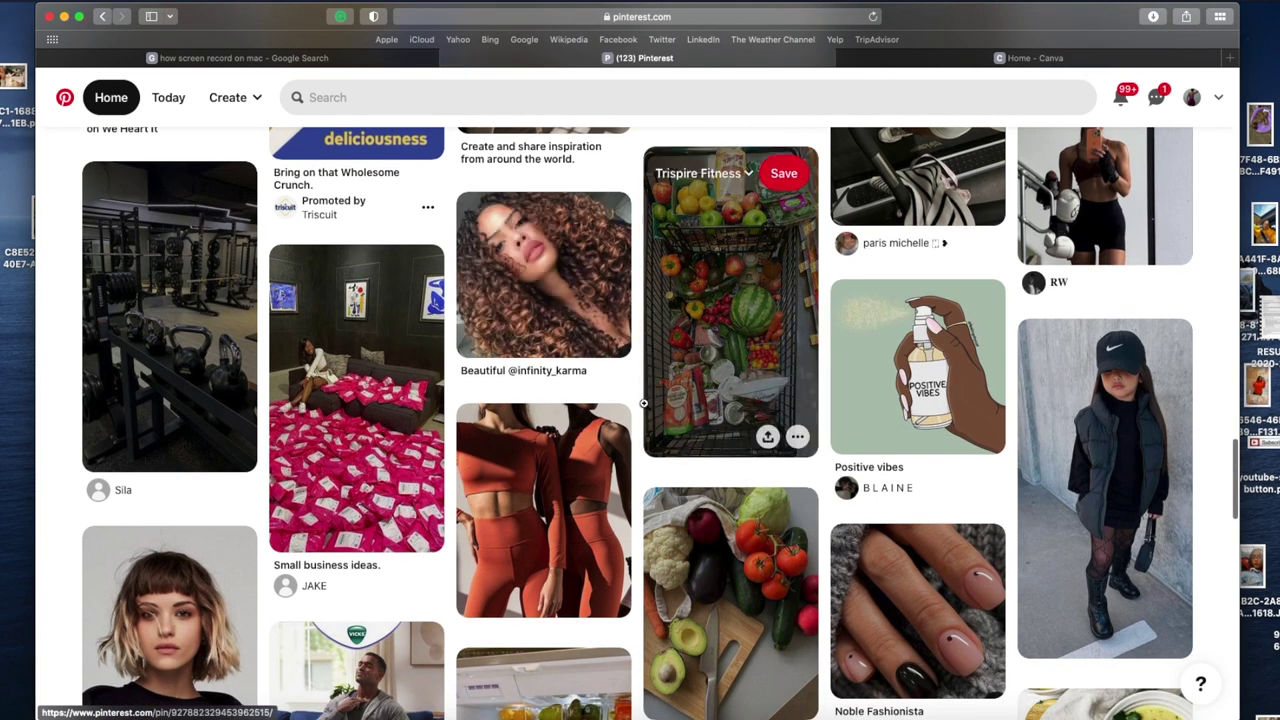
pyautogui.click(612, 338)
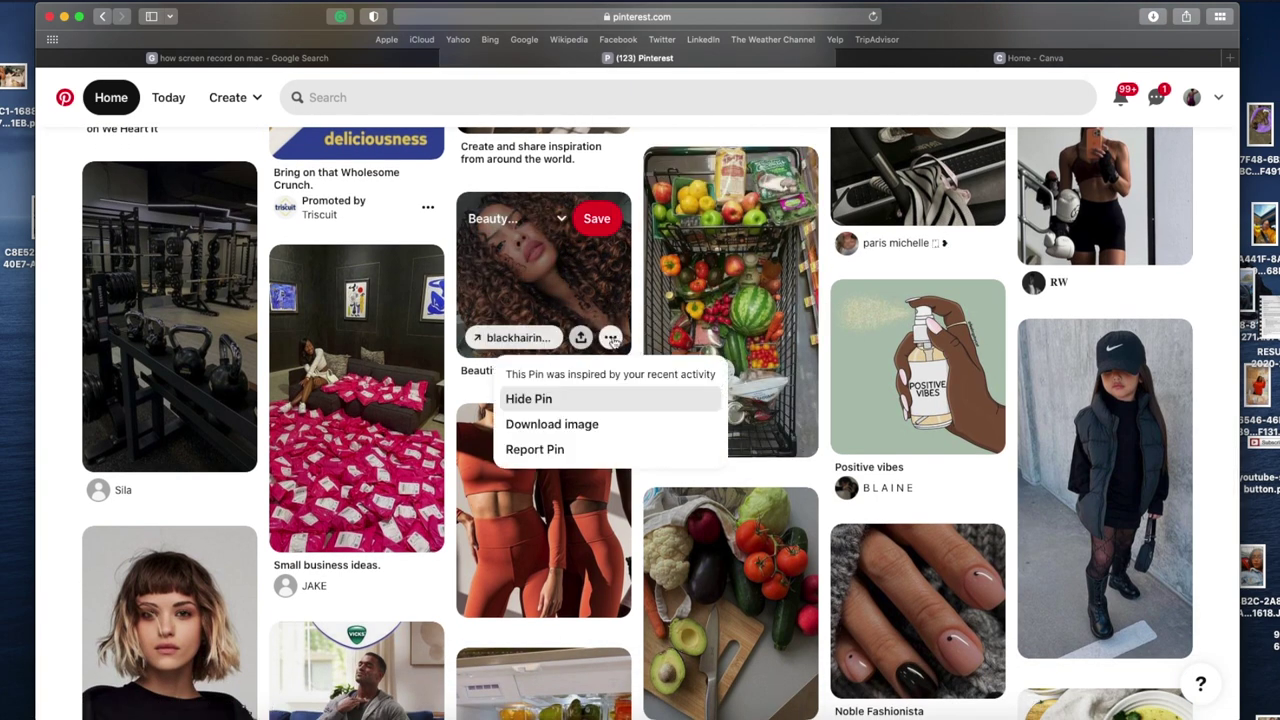
pyautogui.click(598, 425)
pyautogui.click(767, 410)
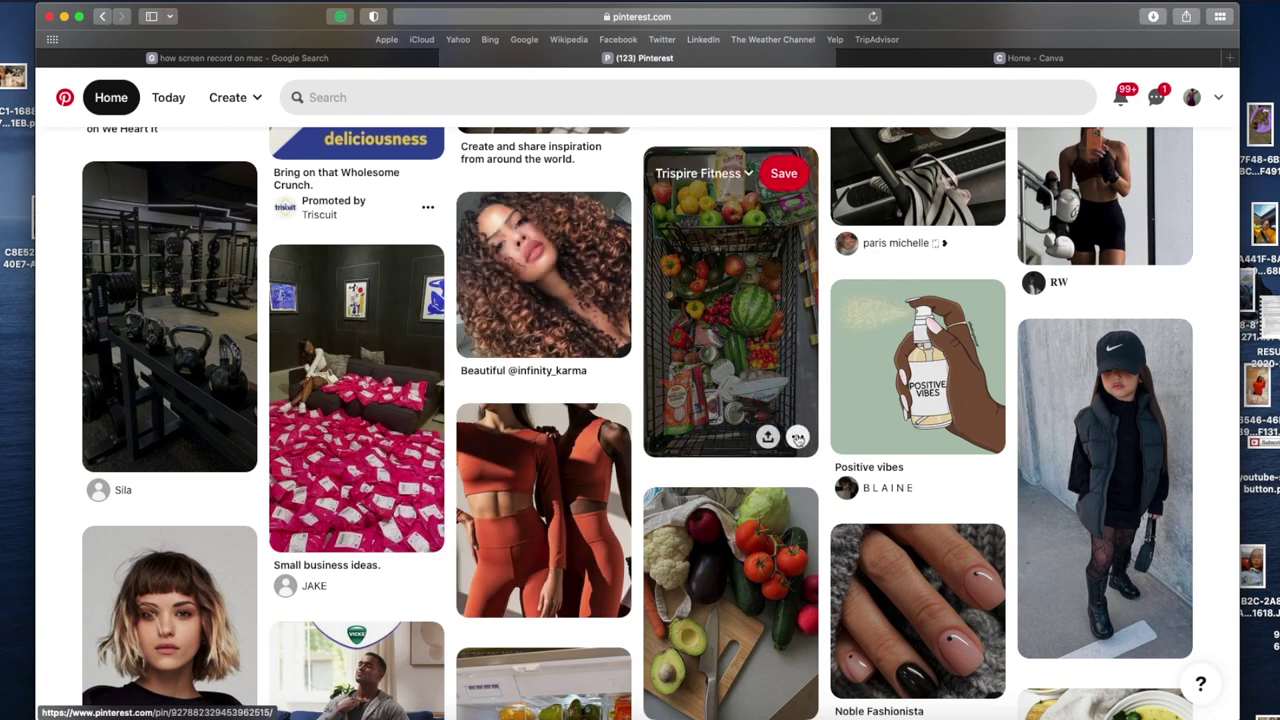
pyautogui.scroll(2, 823, 423)
pyautogui.scroll(-4, 824, 421)
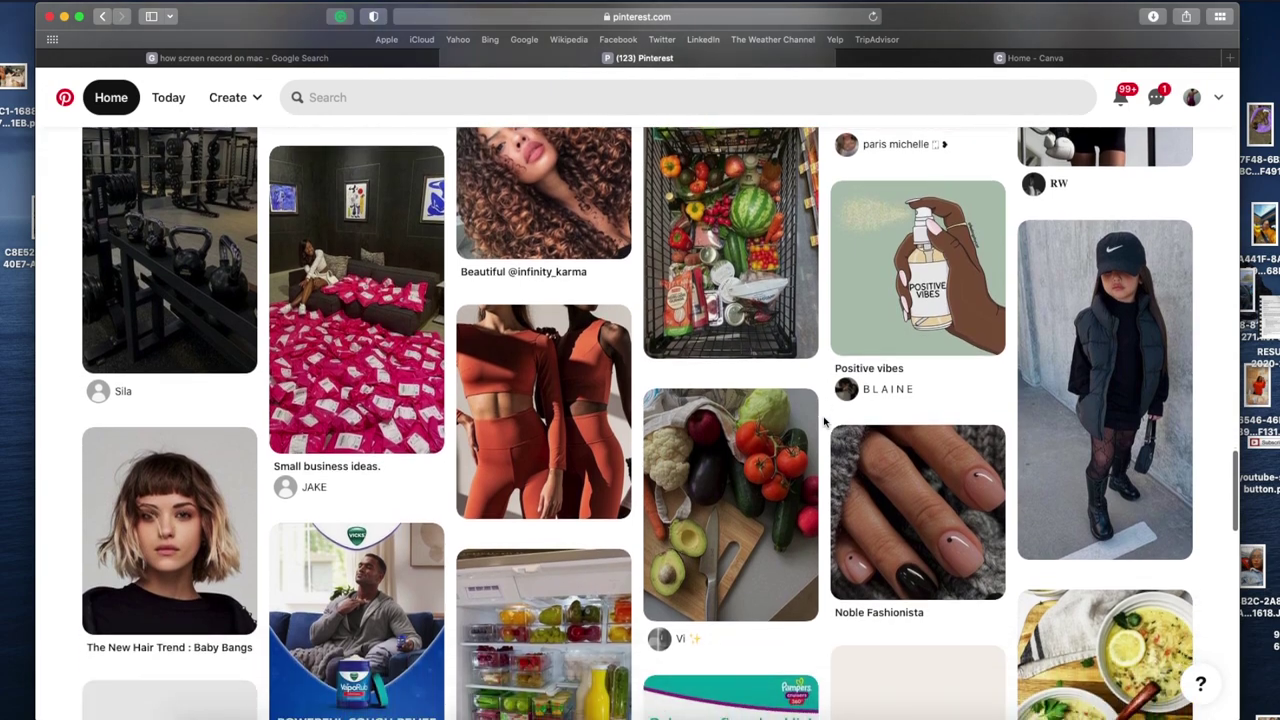
pyautogui.scroll(-5, 824, 423)
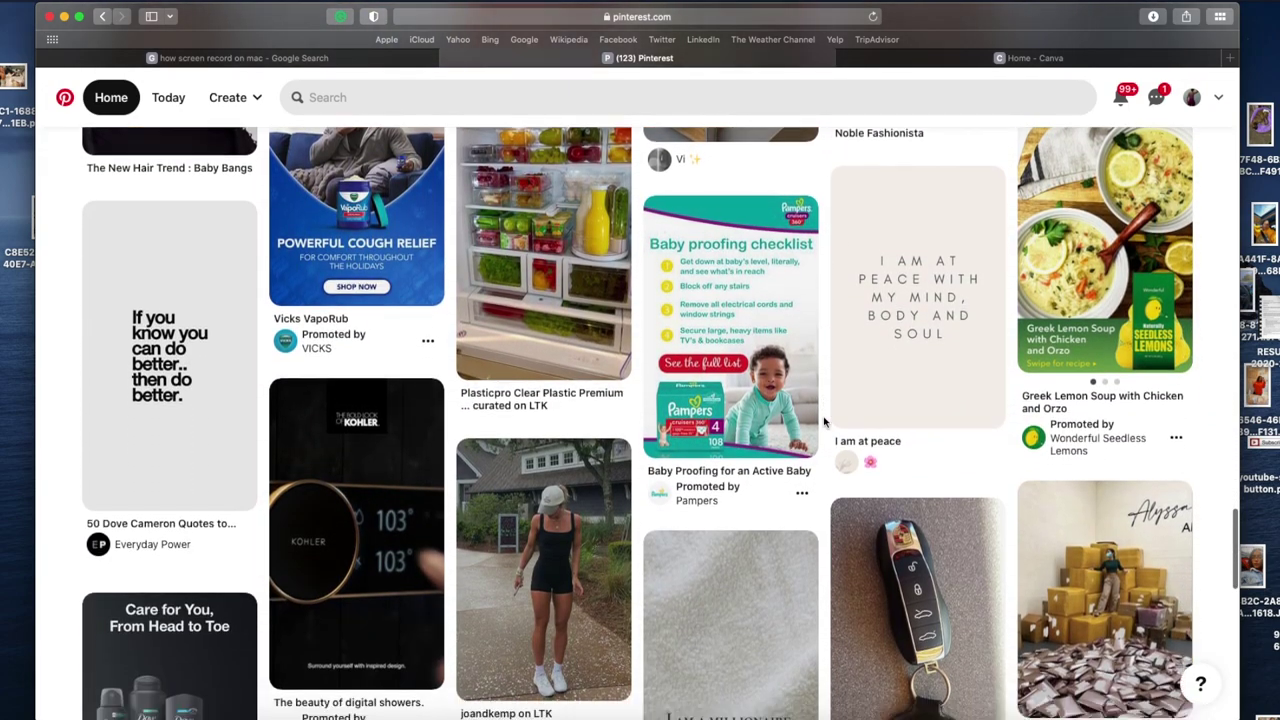
pyautogui.scroll(-3, 826, 423)
pyautogui.scroll(20, 817, 474)
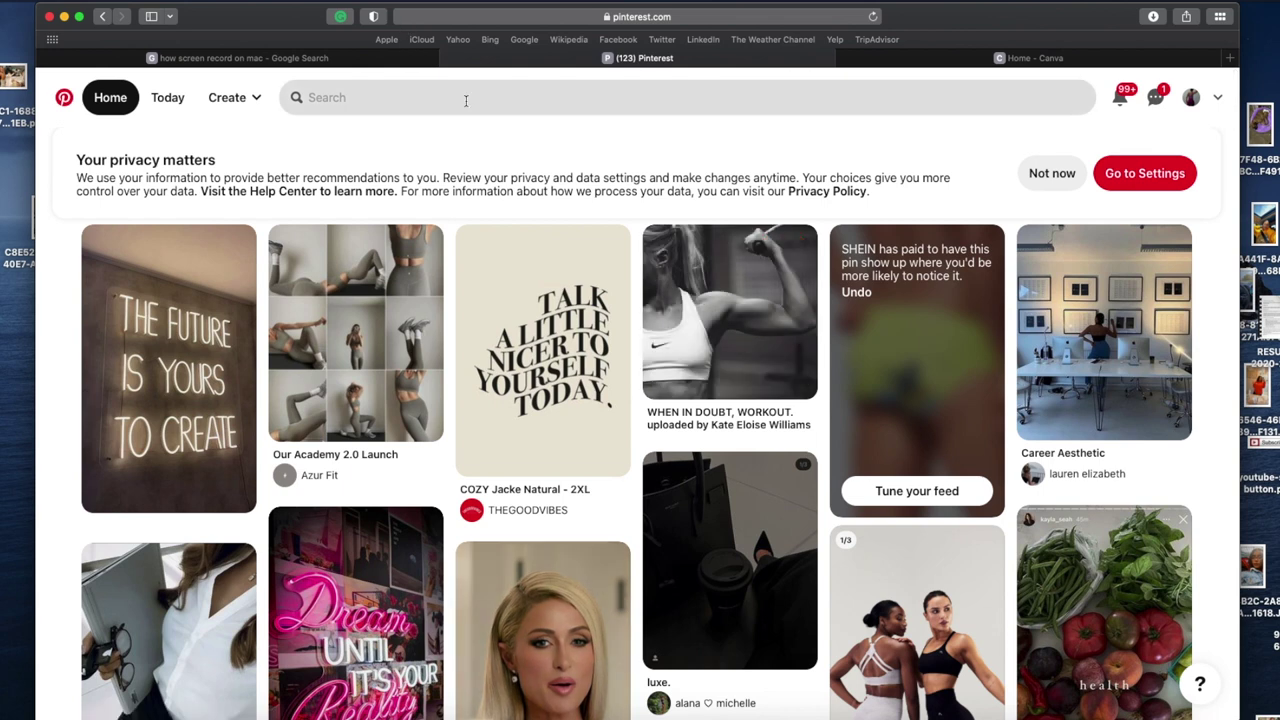
# Step: Search Pinterest using the 'Vision board manifestation' idea suggestion
pyautogui.click(466, 98)
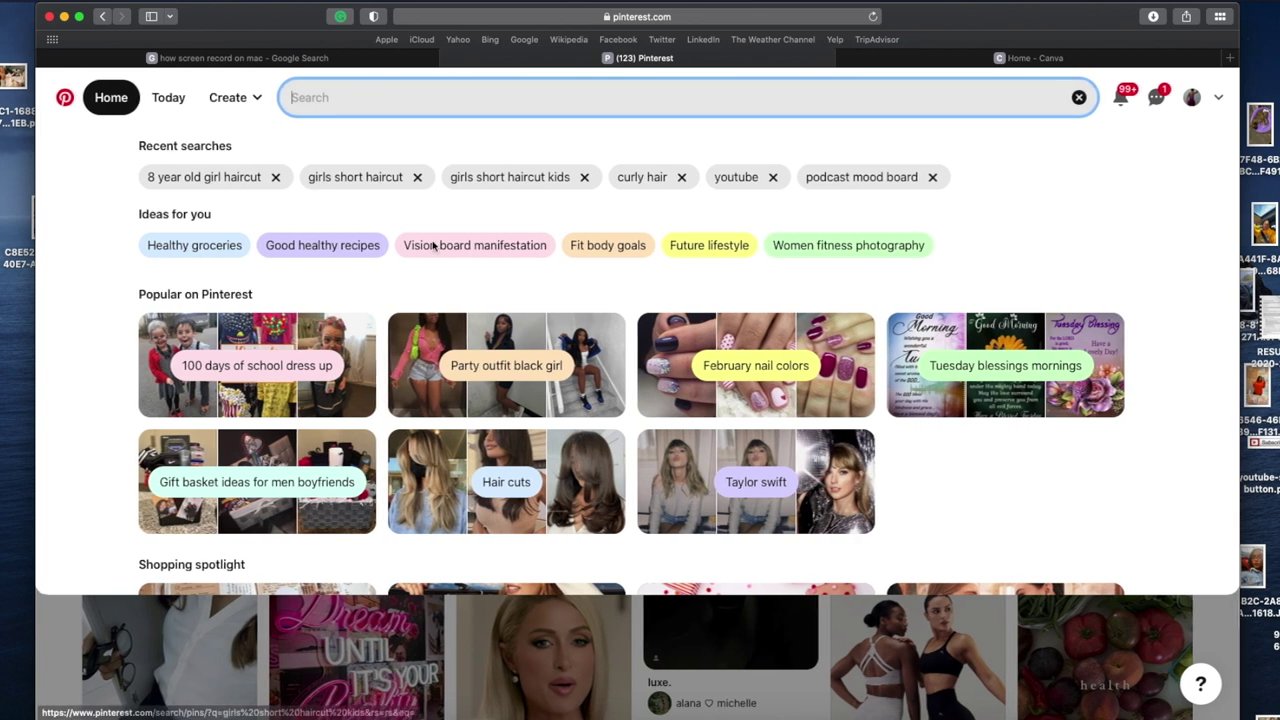
pyautogui.click(478, 250)
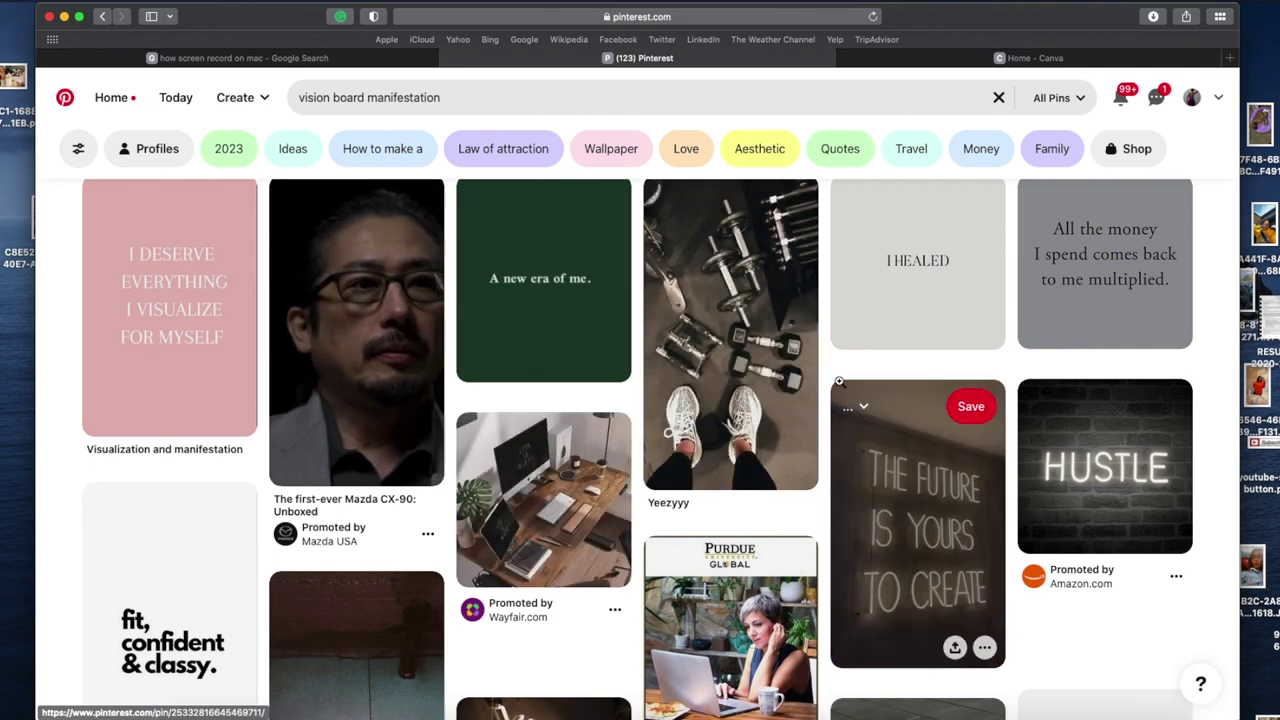
pyautogui.scroll(-2, 836, 379)
pyautogui.scroll(2, 832, 375)
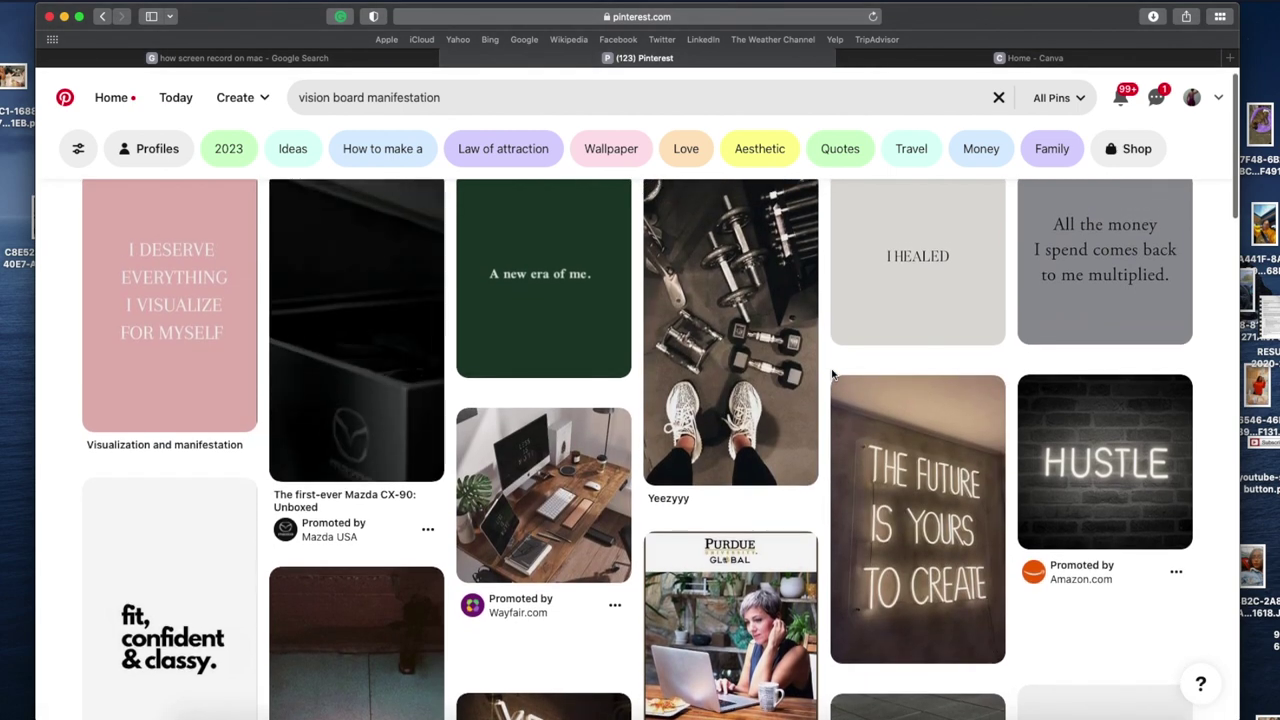
# Step: Browse the affirmation pins such as 'I Am a Millionaire.' and 'Financial Independence'
pyautogui.scroll(-1, 832, 375)
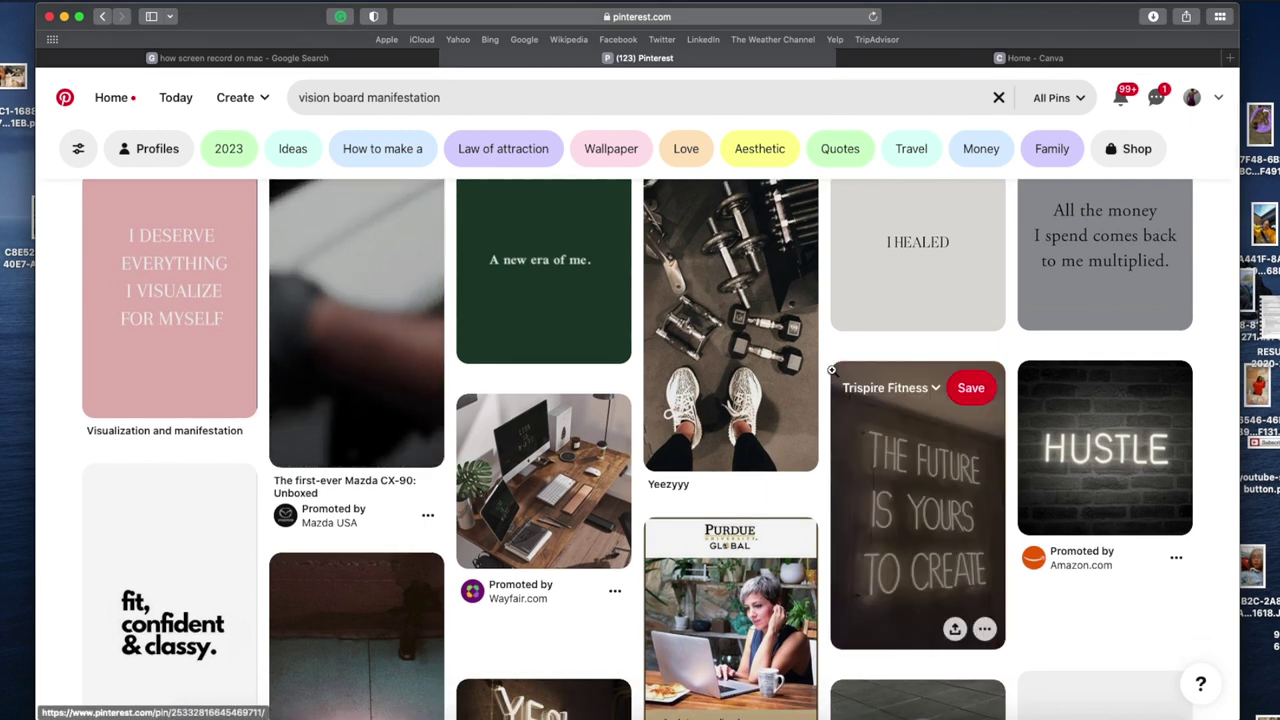
pyautogui.scroll(-5, 831, 370)
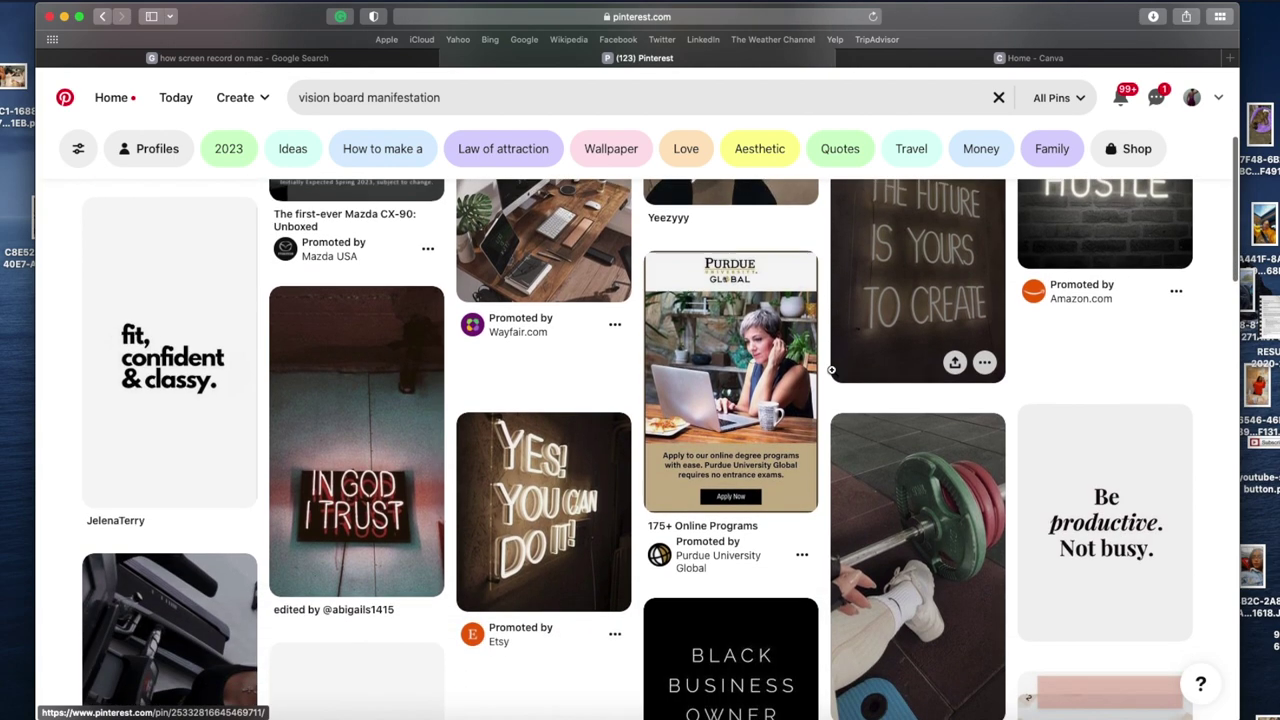
pyautogui.scroll(-3, 831, 370)
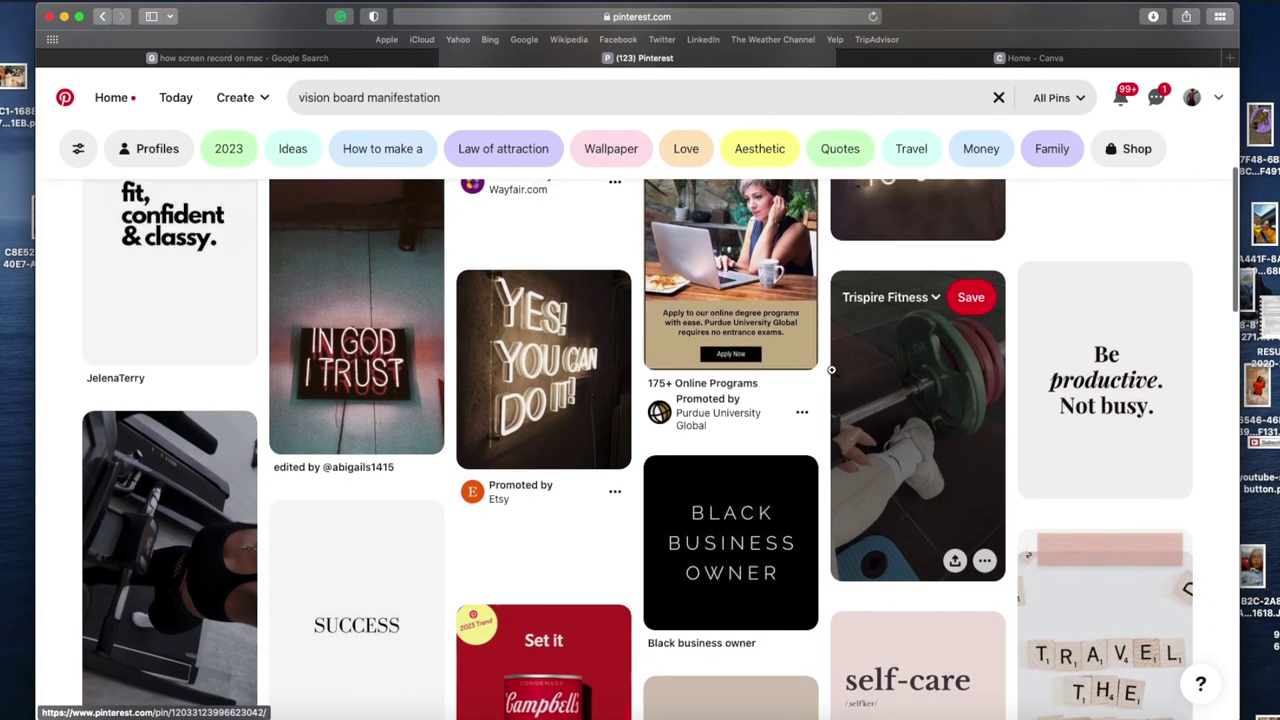
pyautogui.scroll(-2, 831, 370)
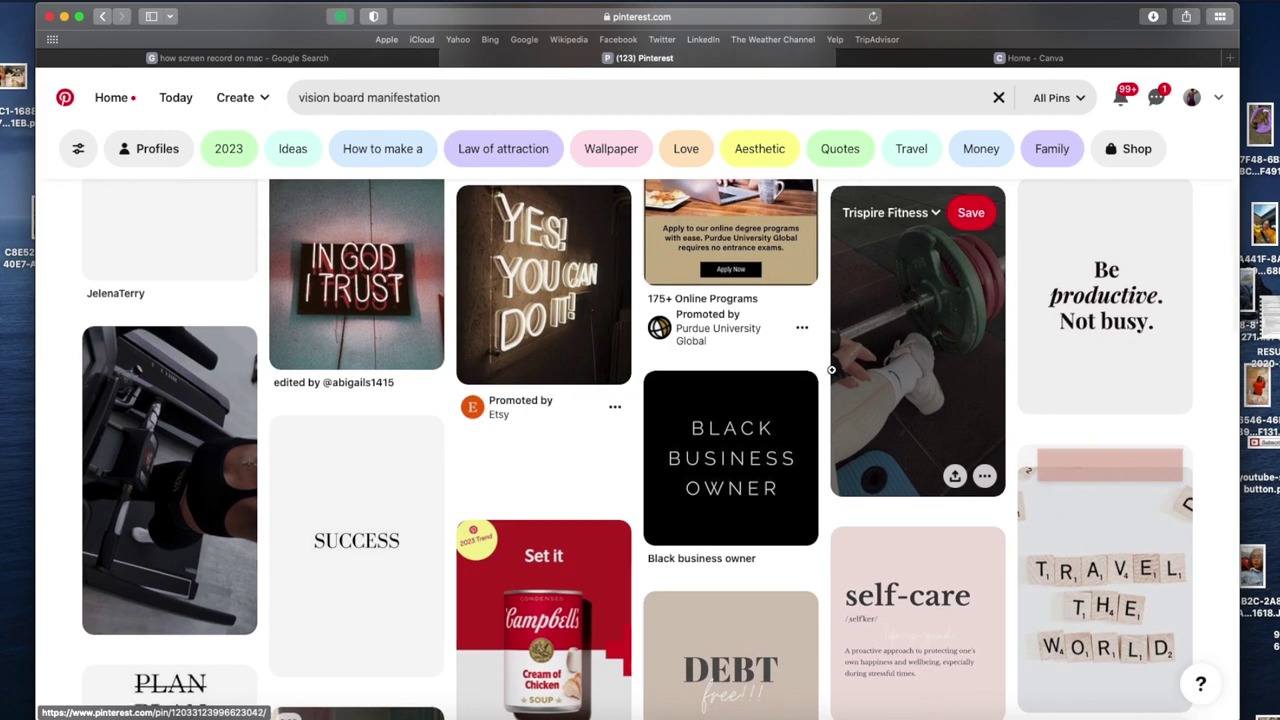
pyautogui.scroll(-2, 831, 370)
pyautogui.scroll(-2, 831, 370)
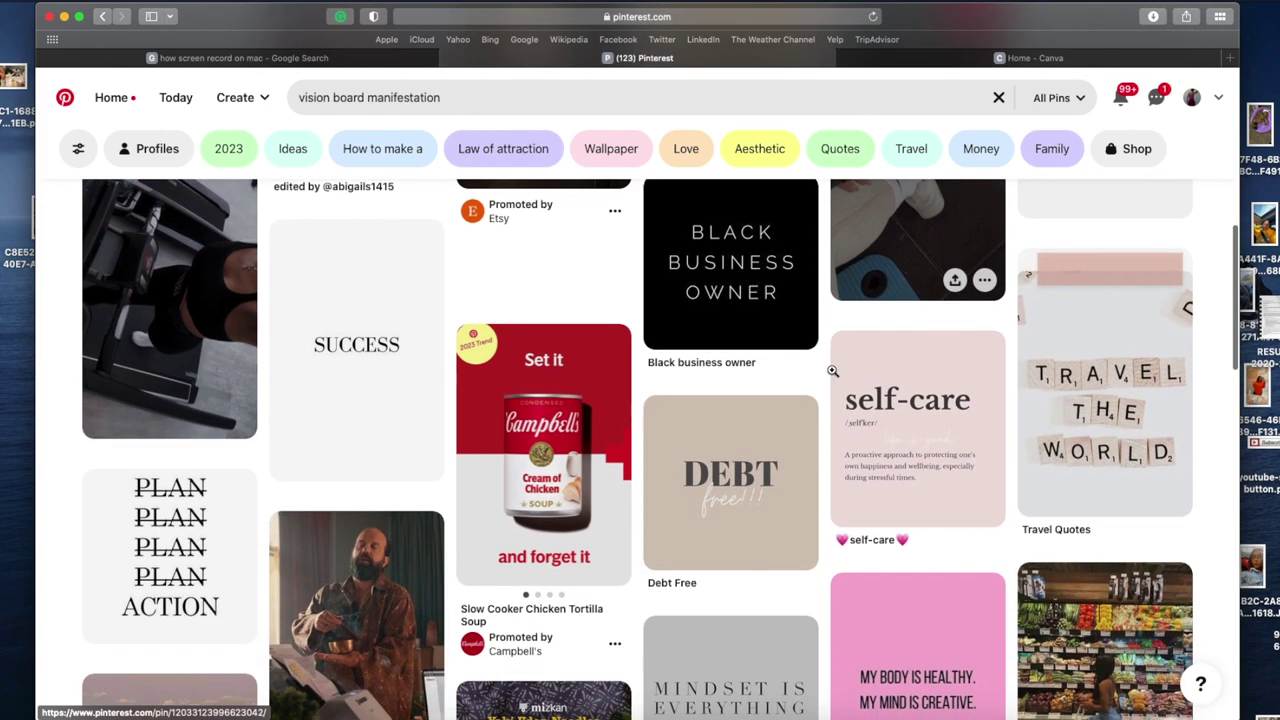
pyautogui.scroll(-3, 831, 370)
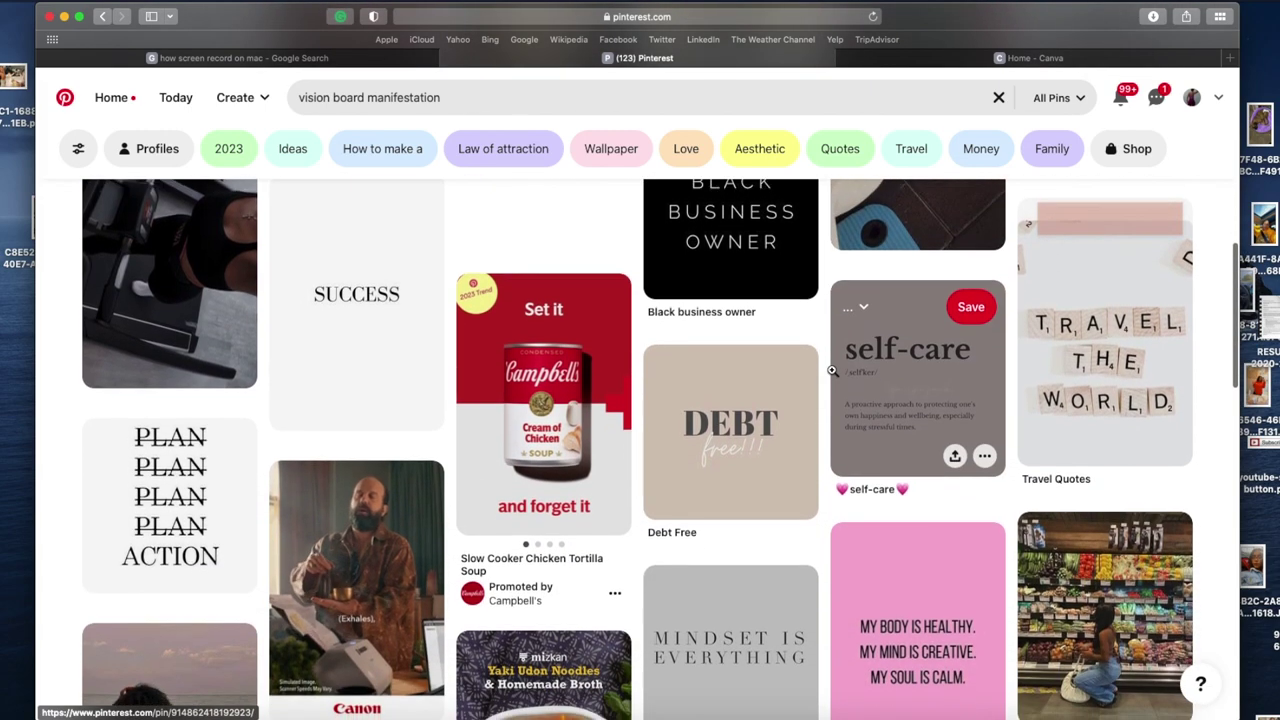
pyautogui.scroll(-2, 831, 370)
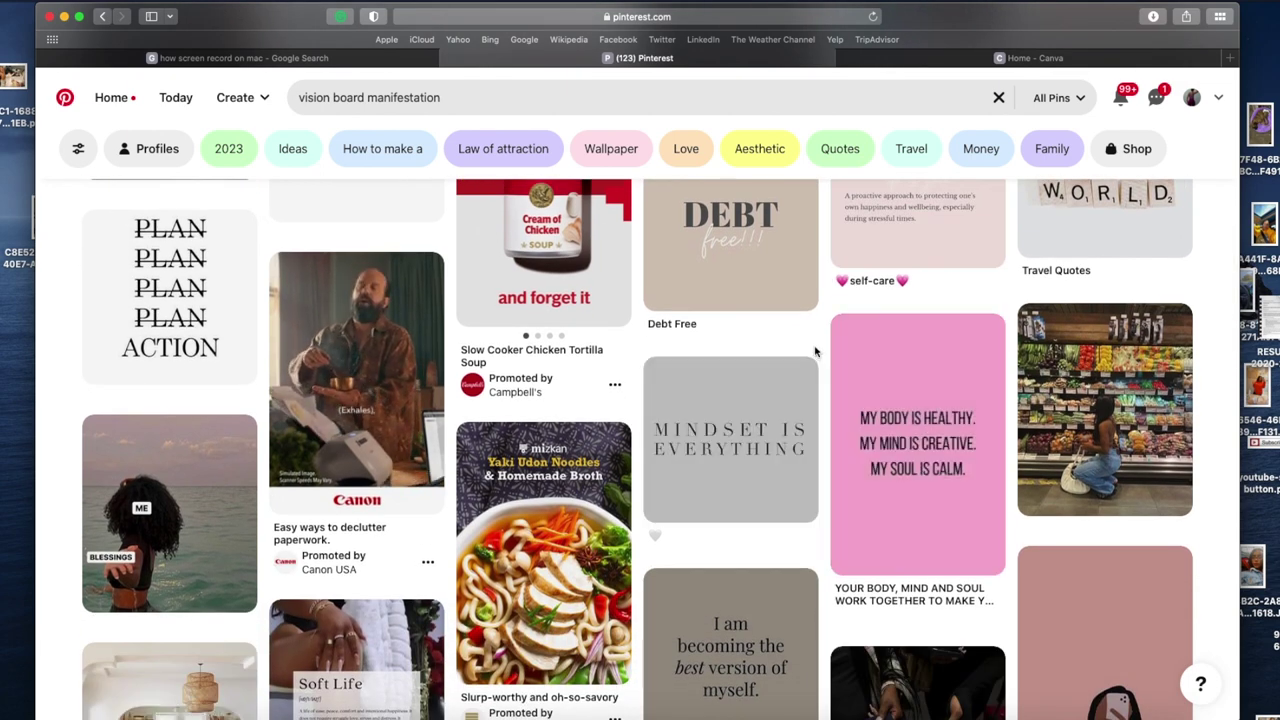
pyautogui.scroll(-5, 815, 351)
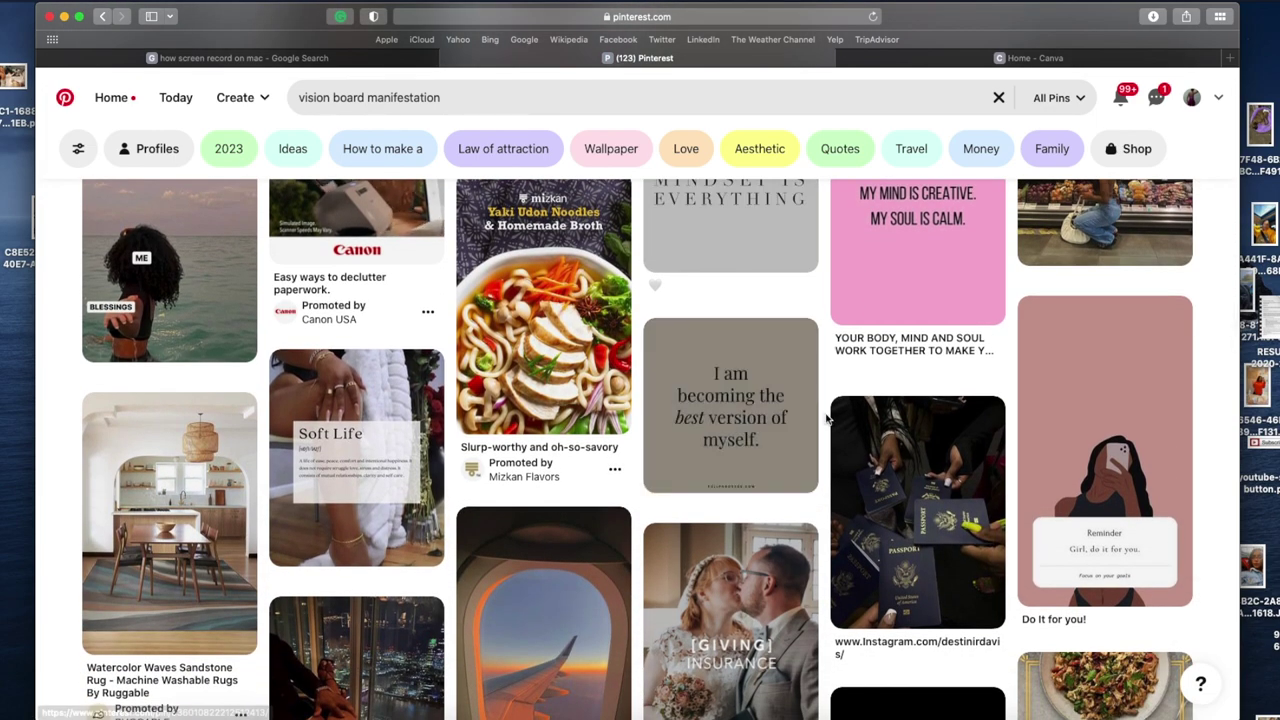
pyautogui.moveTo(763, 431)
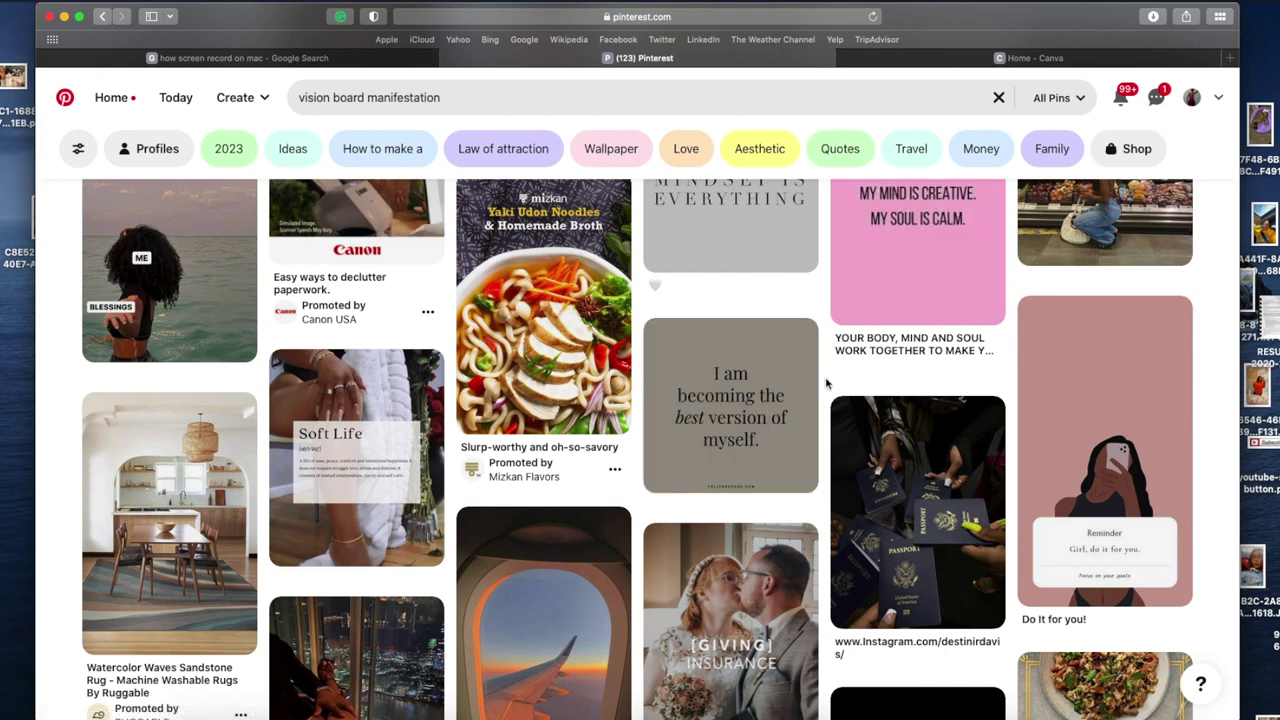
pyautogui.scroll(-5, 826, 381)
pyautogui.scroll(-4, 826, 381)
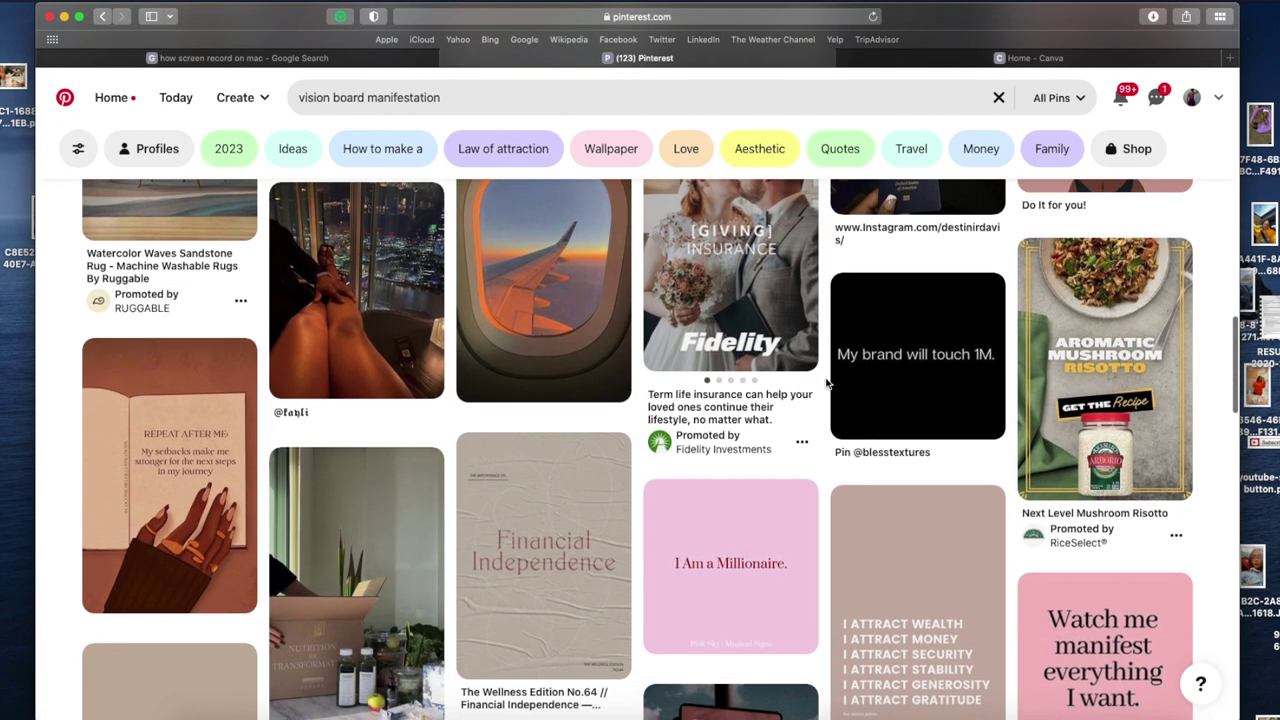
pyautogui.scroll(-4, 826, 381)
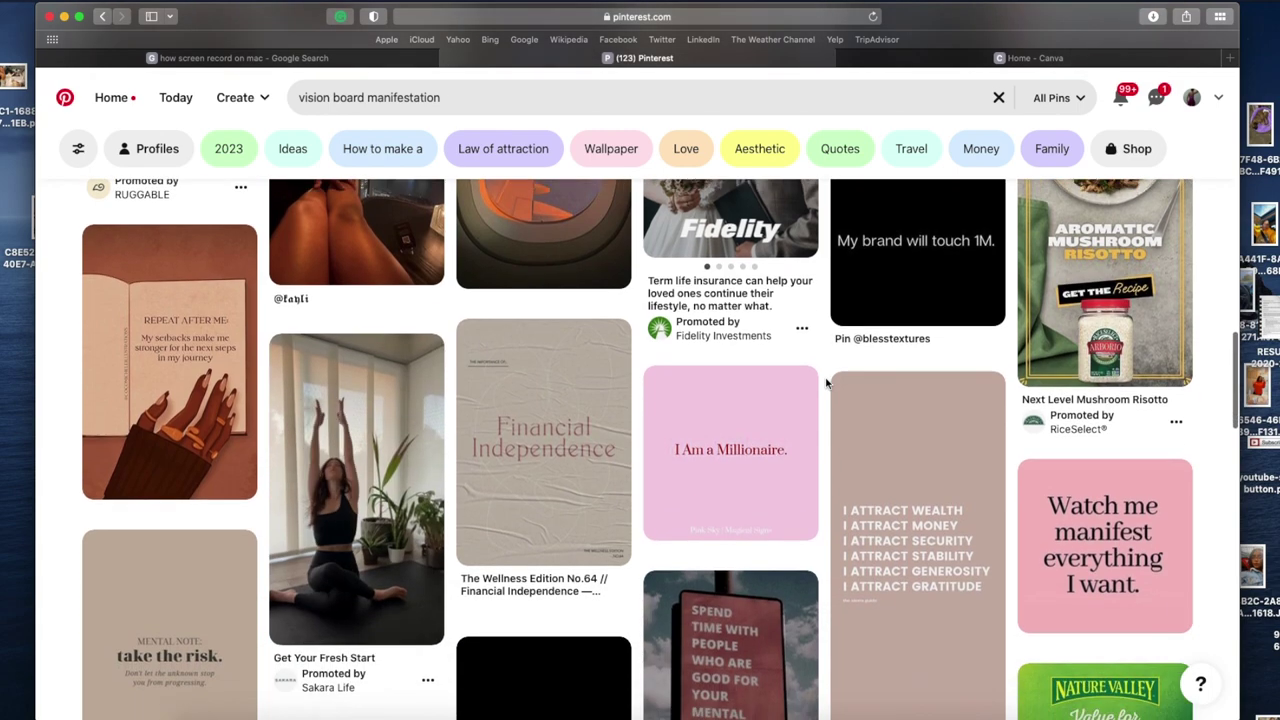
pyautogui.scroll(-1, 826, 381)
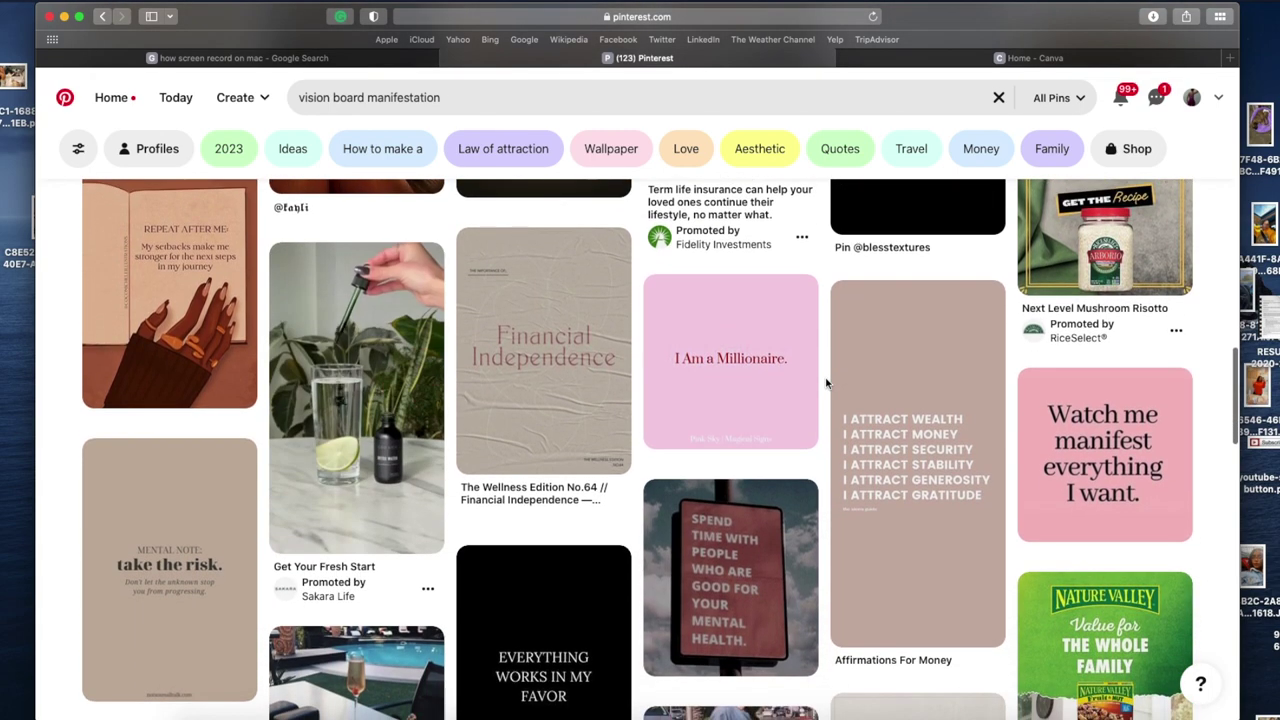
pyautogui.scroll(-1, 826, 381)
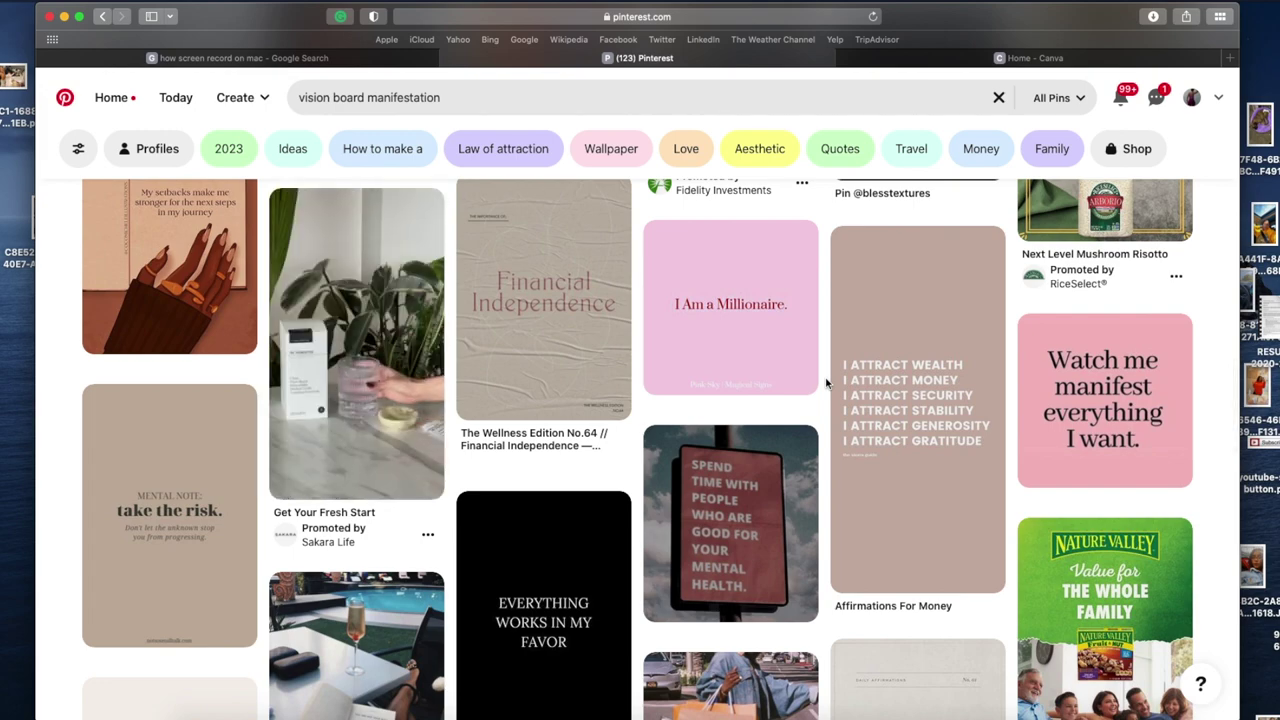
# Step: Download the 'I ATTRACT WEALTH' affirmations pin image, allowing the download
pyautogui.click(985, 573)
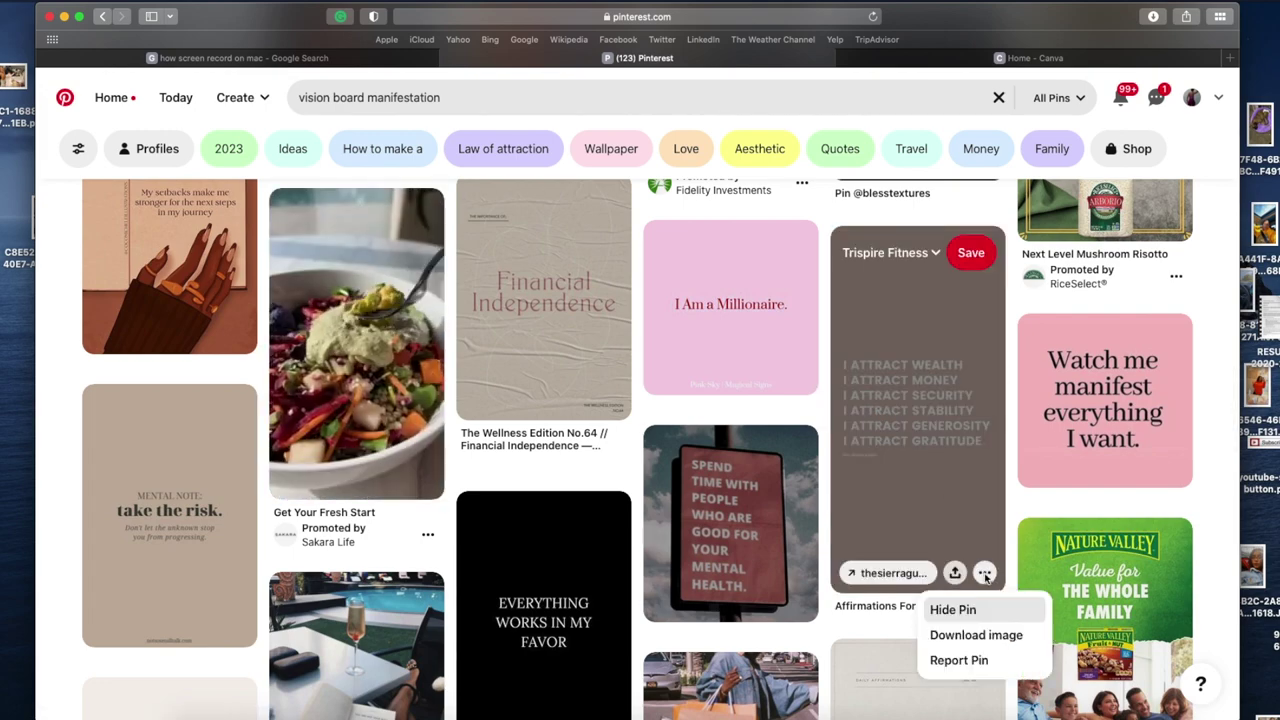
pyautogui.click(976, 635)
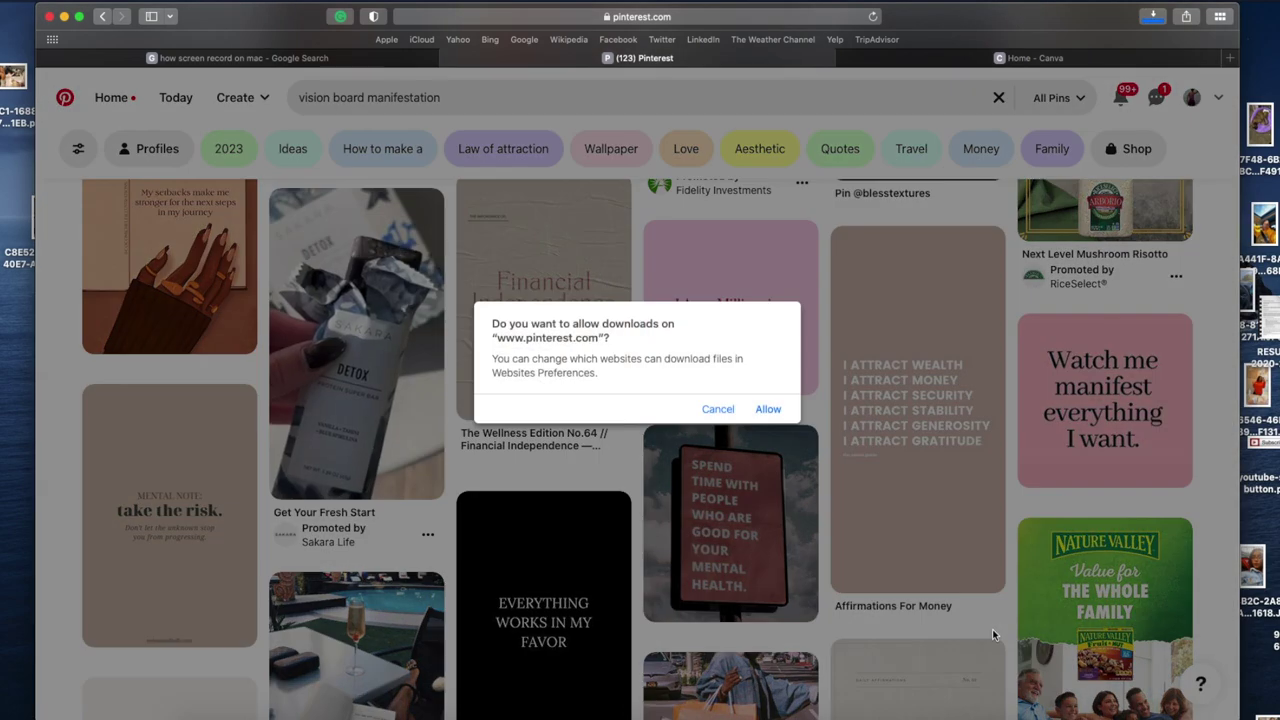
pyautogui.click(770, 413)
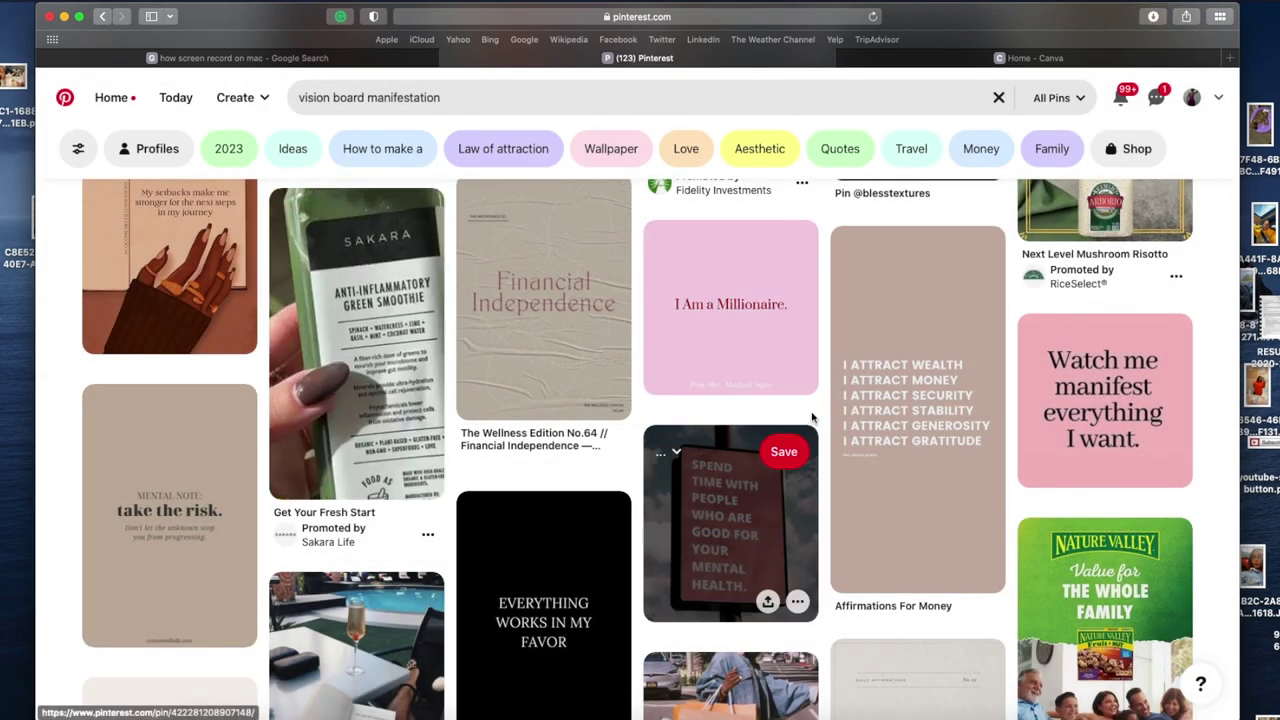
pyautogui.scroll(-3, 800, 416)
pyautogui.scroll(-5, 811, 411)
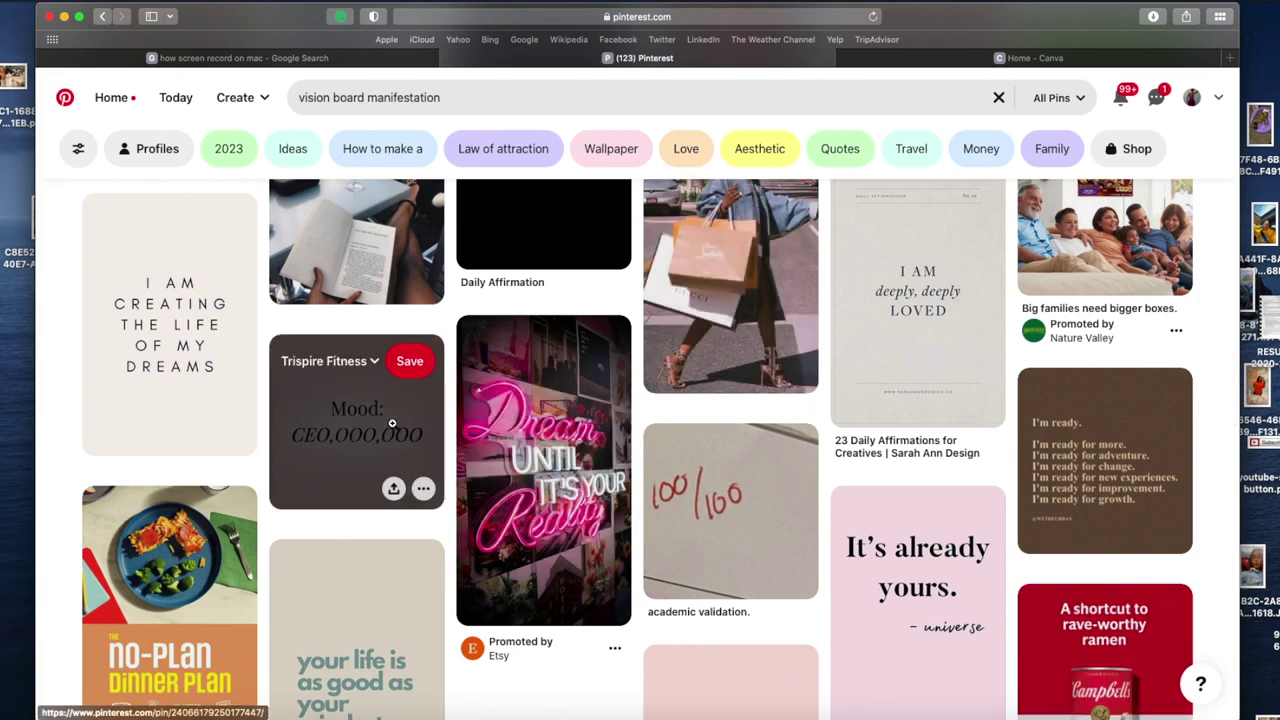
# Step: Download the 'Mood: CEO,000,000' quote pin image, allowing the download
pyautogui.click(424, 490)
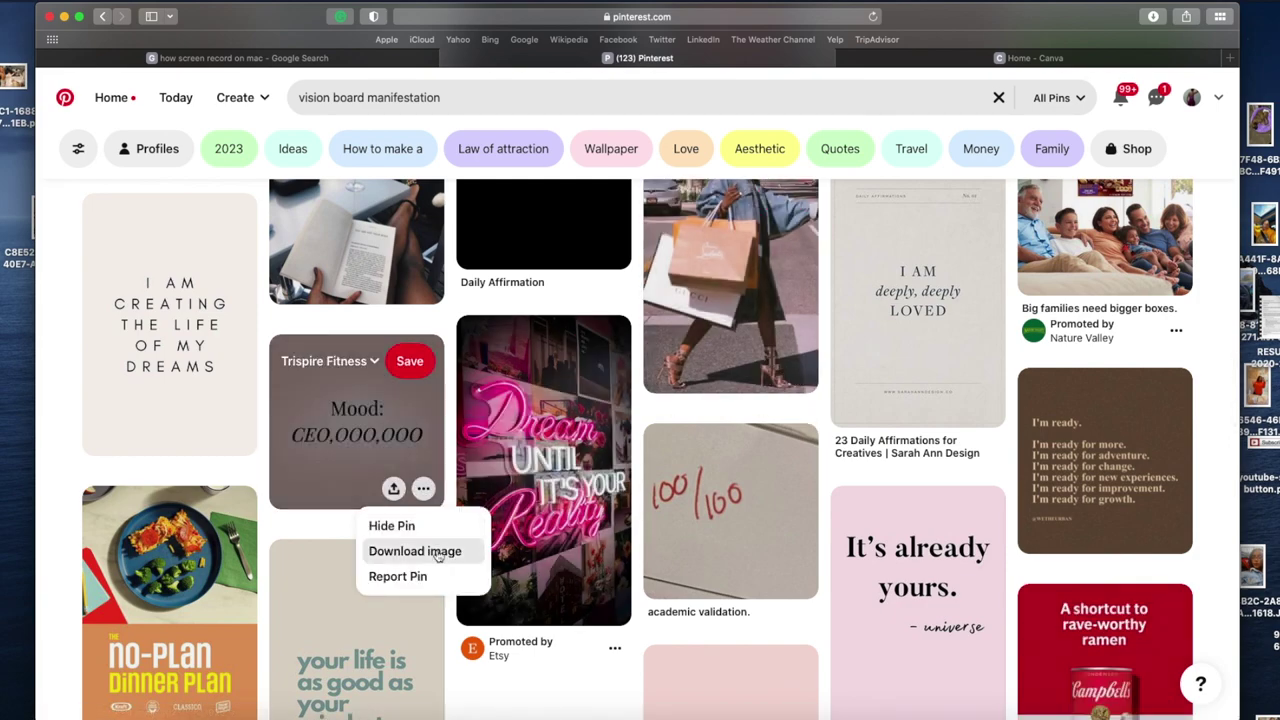
pyautogui.click(400, 551)
pyautogui.click(767, 408)
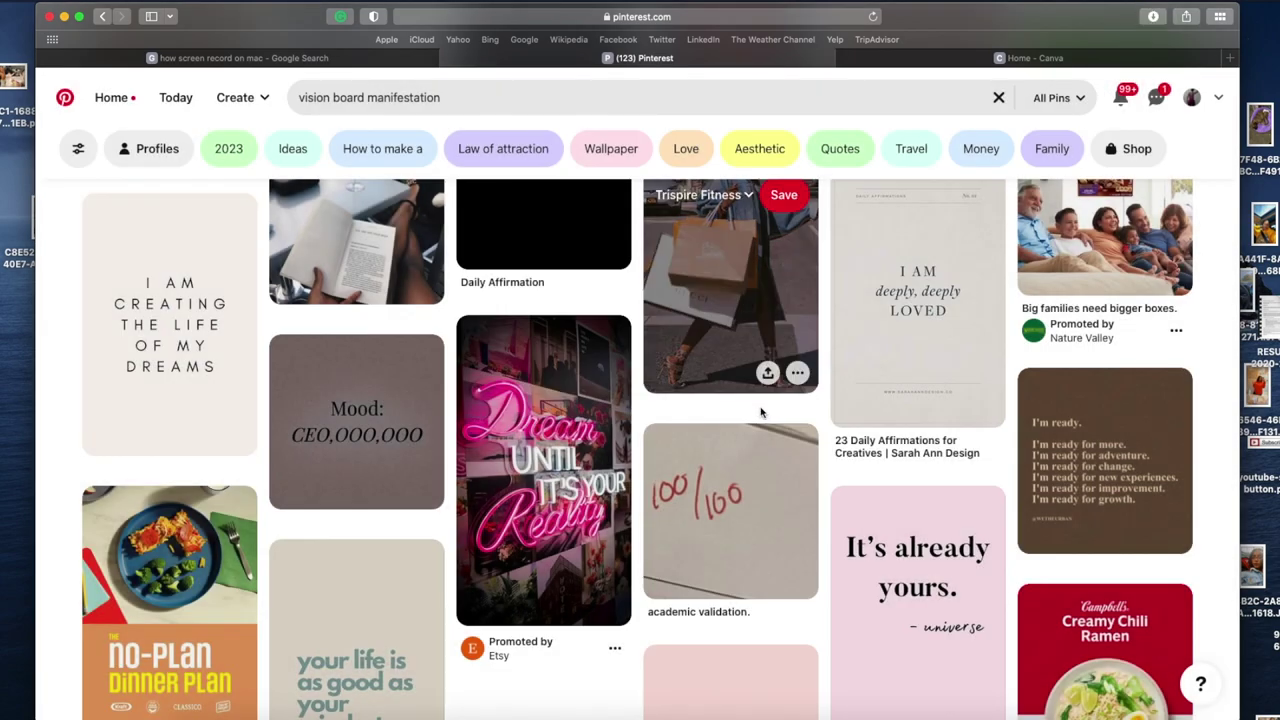
pyautogui.scroll(-5, 815, 410)
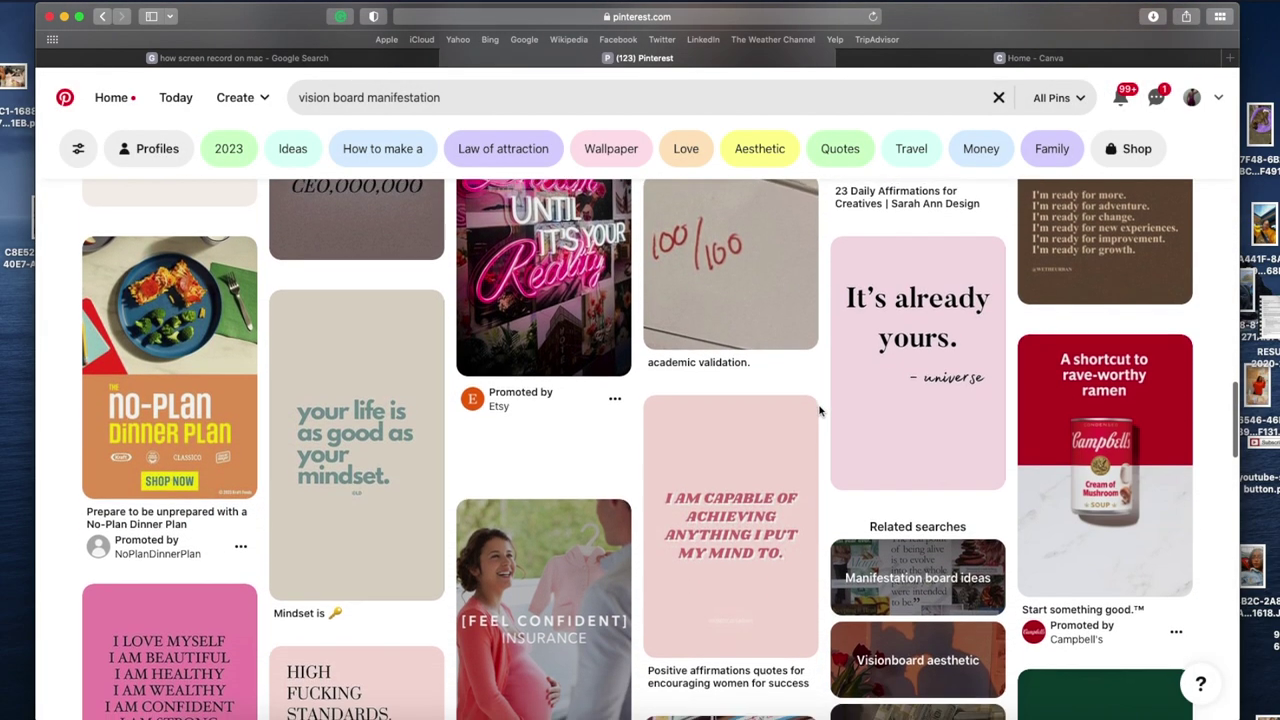
pyautogui.scroll(-10, 820, 410)
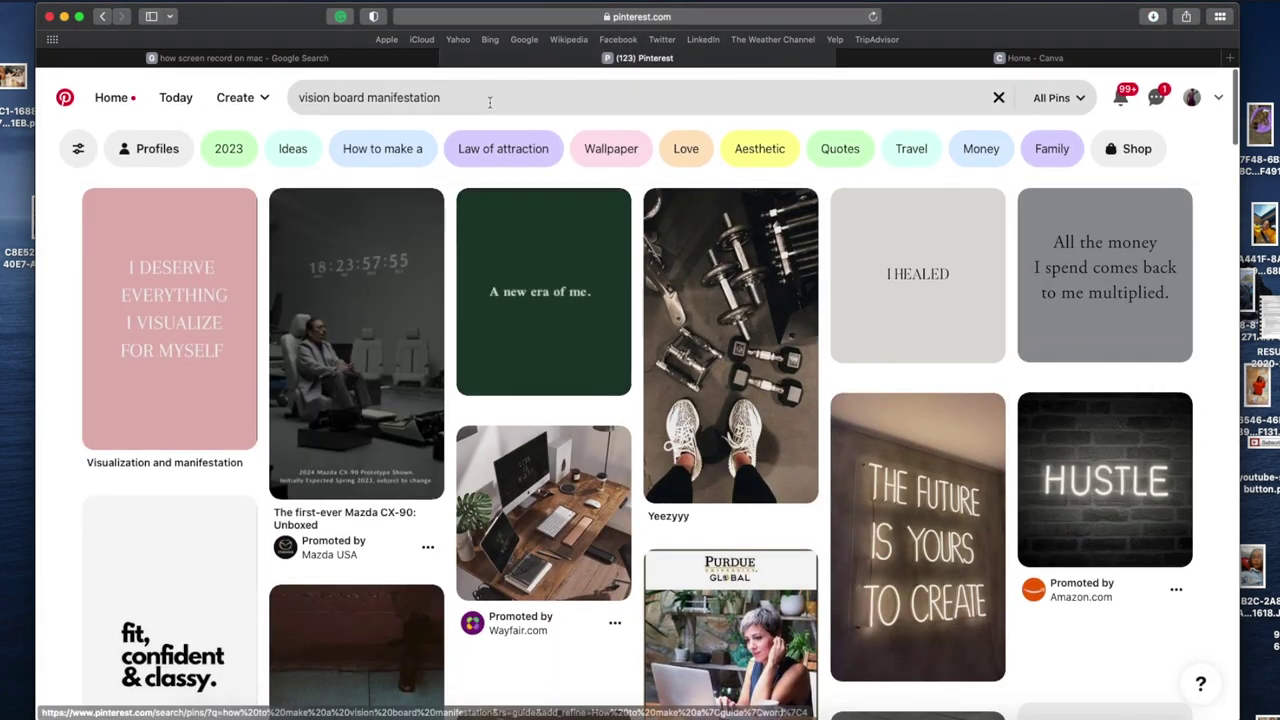
pyautogui.click(497, 96)
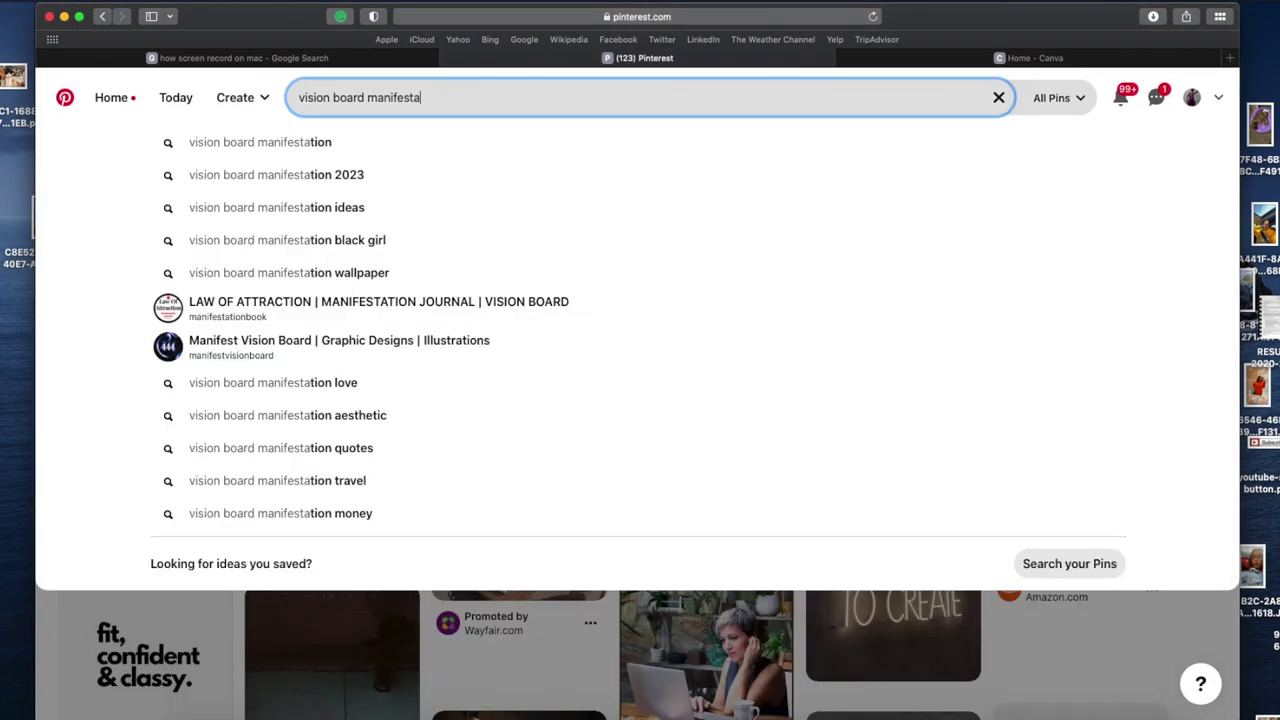
# Step: Replace the search query with 'fitness' and run the search
pyautogui.press('BackSpace')
pyautogui.press('BackSpace')
pyautogui.press('BackSpace')
pyautogui.press('BackSpace')
pyautogui.press('BackSpace')
pyautogui.press('BackSpace')
pyautogui.press('BackSpace')
pyautogui.press('BackSpace')
pyautogui.press('BackSpace')
pyautogui.press('BackSpace')
pyautogui.press('BackSpace')
pyautogui.press('BackSpace')
pyautogui.press('BackSpace')
pyautogui.press('BackSpace')
pyautogui.press('BackSpace')
pyautogui.press('BackSpace')
pyautogui.press('BackSpace')
pyautogui.press('BackSpace')
pyautogui.press('BackSpace')
pyautogui.press('BackSpace')
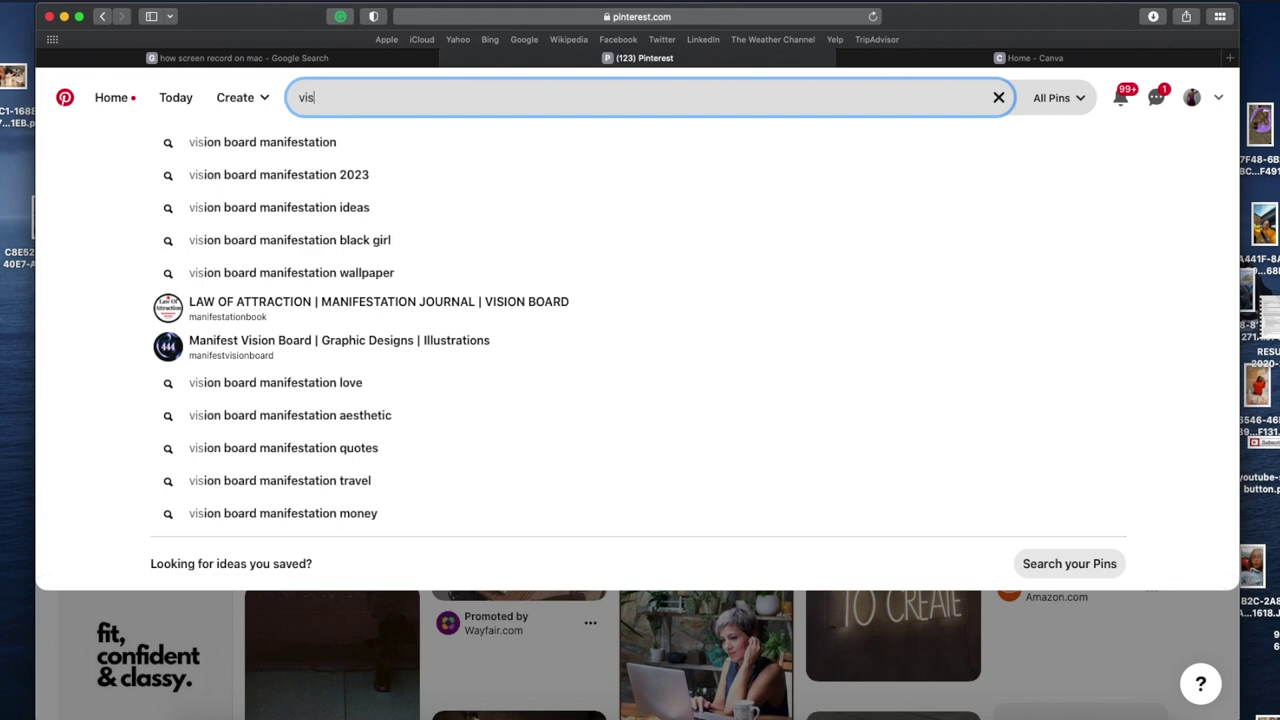
pyautogui.write('fitnes')
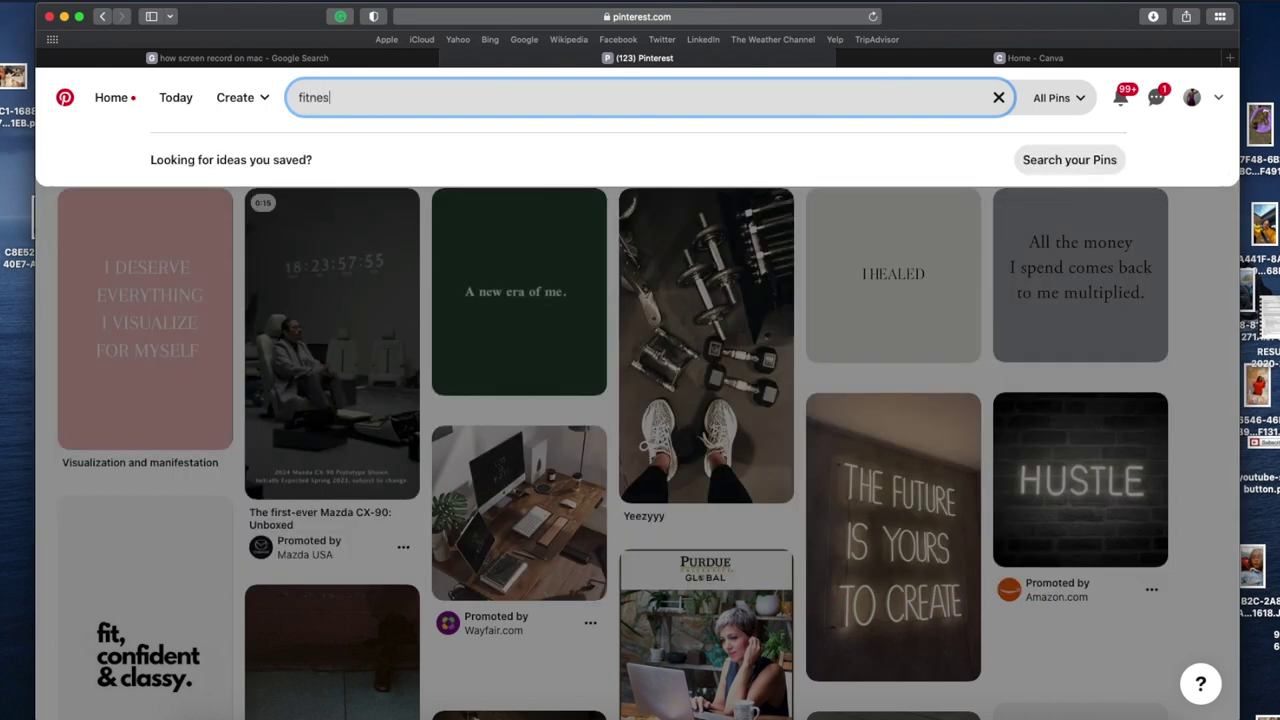
pyautogui.write('s')
pyautogui.press('Return')
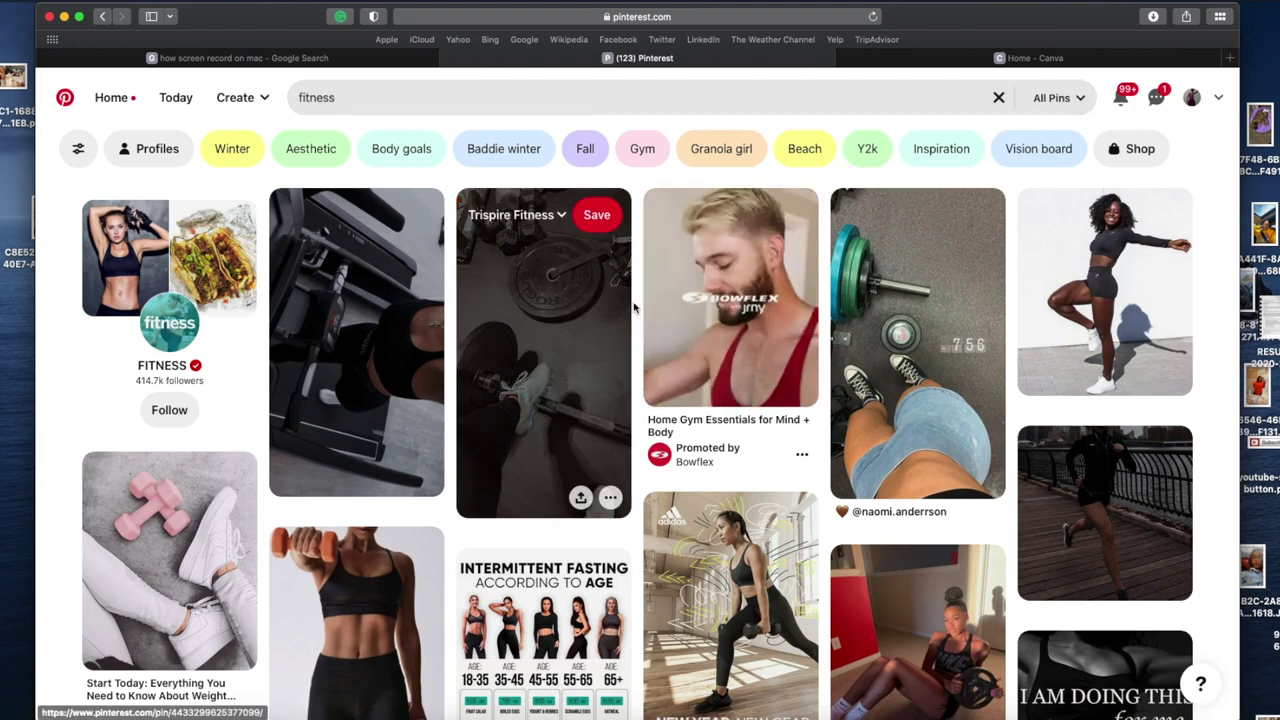
pyautogui.scroll(-2, 635, 305)
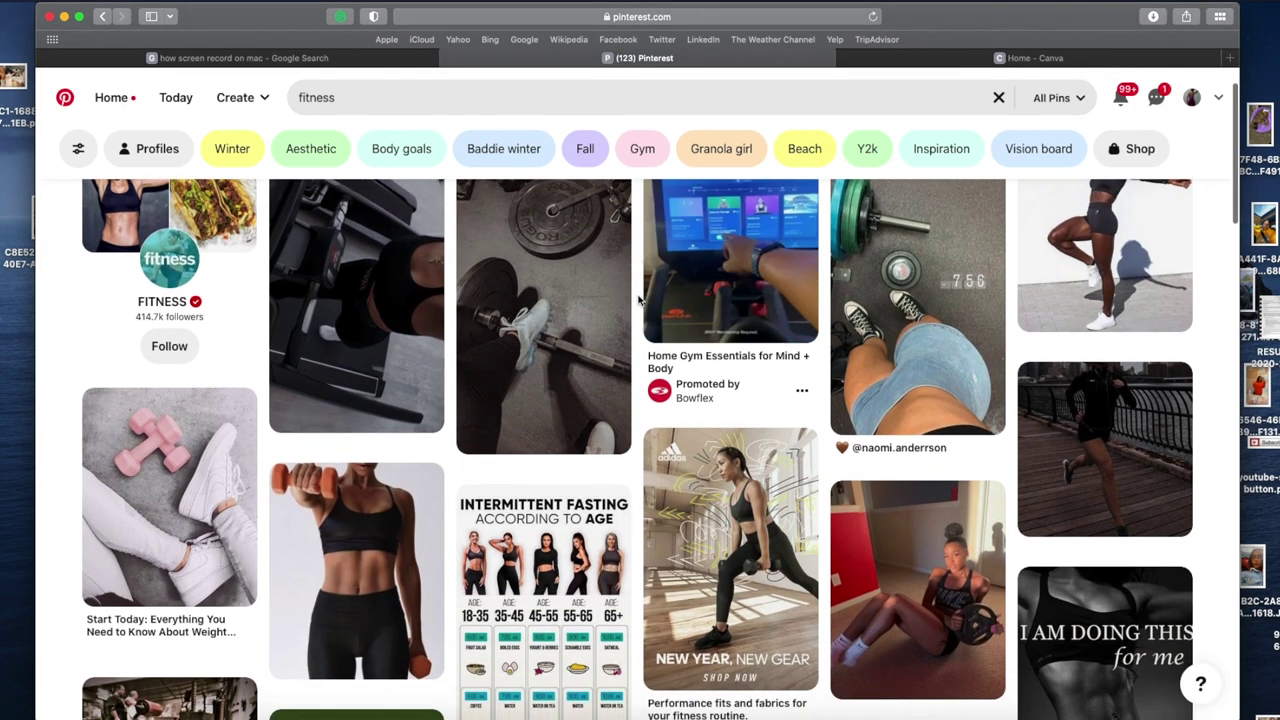
# Step: Scroll through the fitness results, past affirmation pins about physical and mental beauty
pyautogui.scroll(-5, 638, 300)
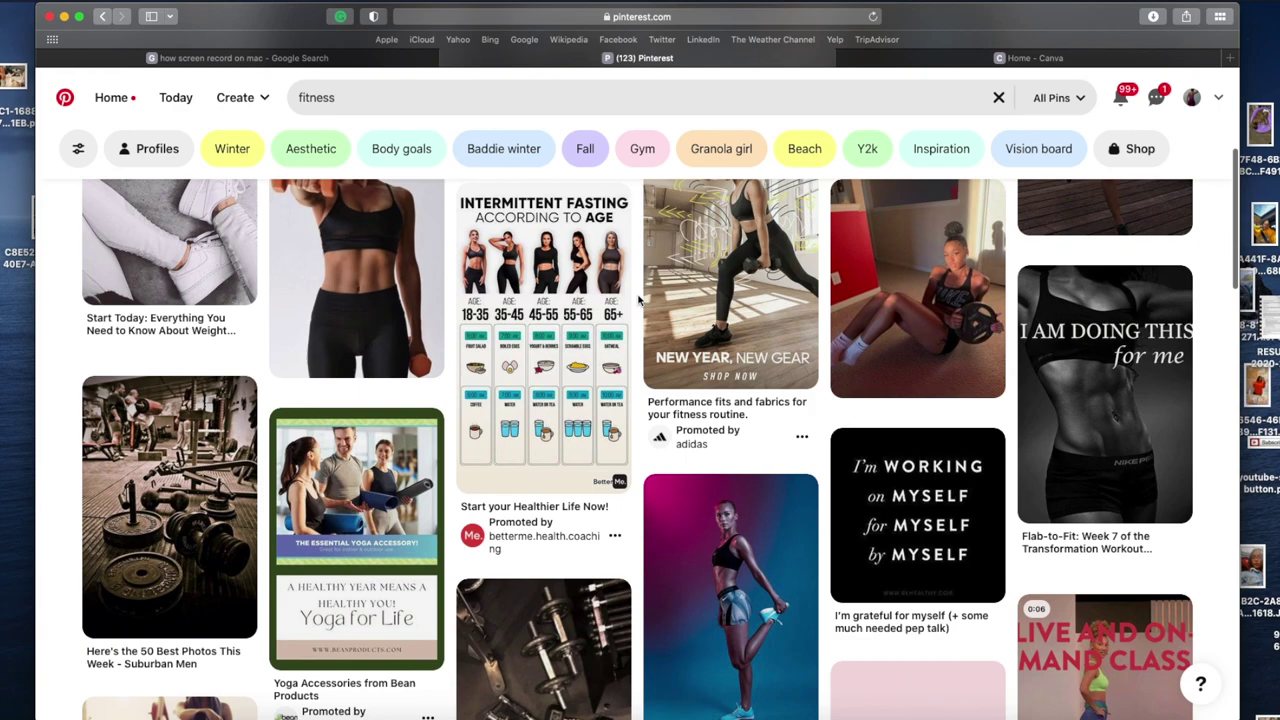
pyautogui.scroll(-6, 638, 300)
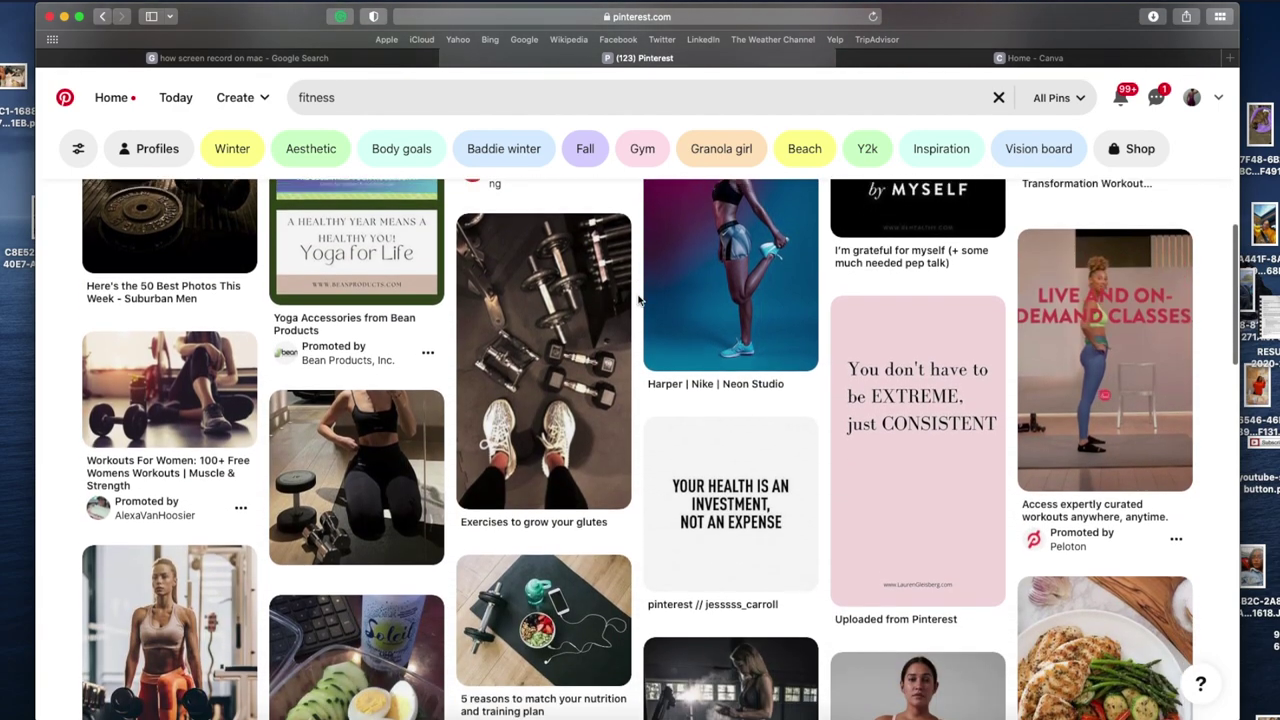
pyautogui.scroll(-4, 638, 300)
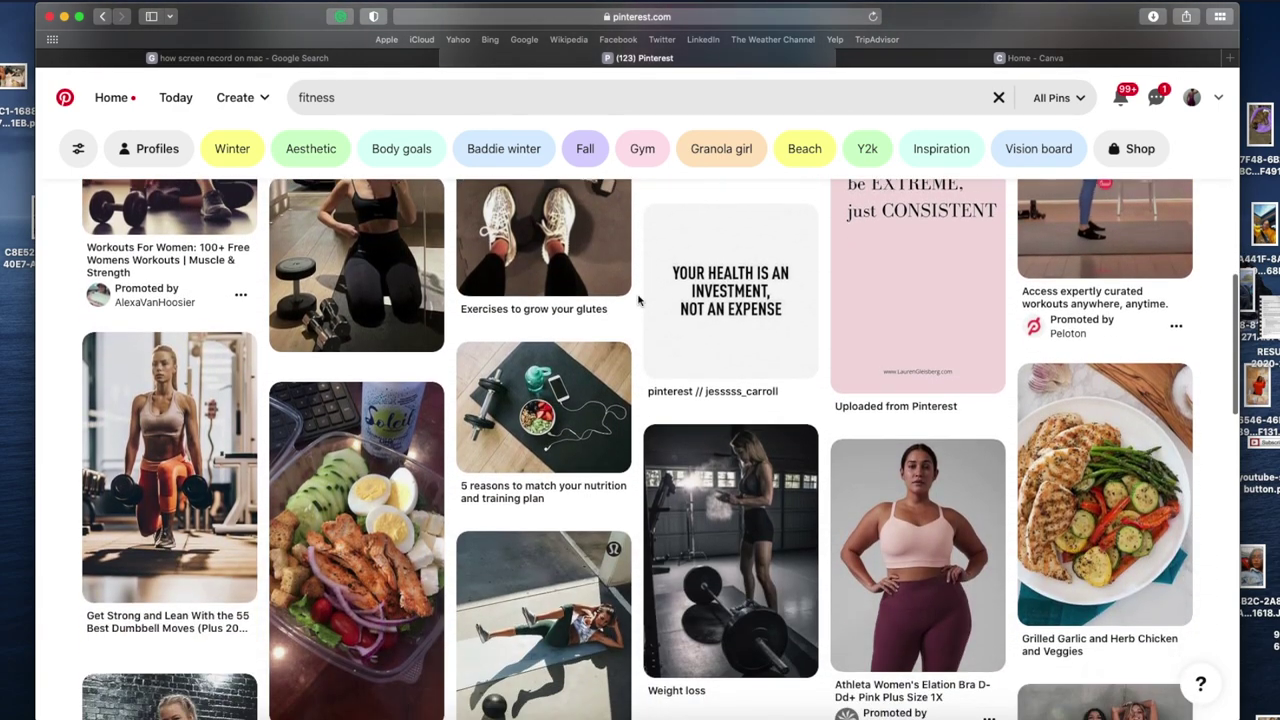
pyautogui.scroll(1, 638, 300)
pyautogui.scroll(-4, 638, 300)
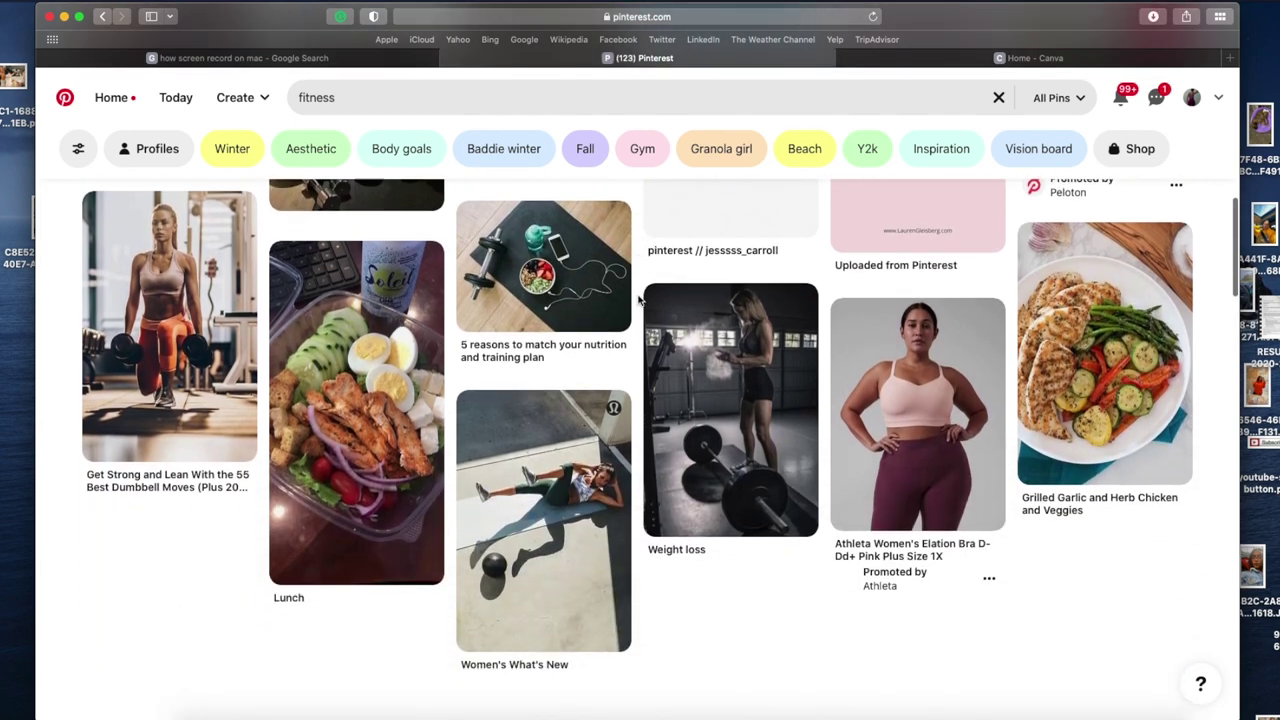
pyautogui.scroll(-1, 638, 300)
pyautogui.scroll(-3, 638, 300)
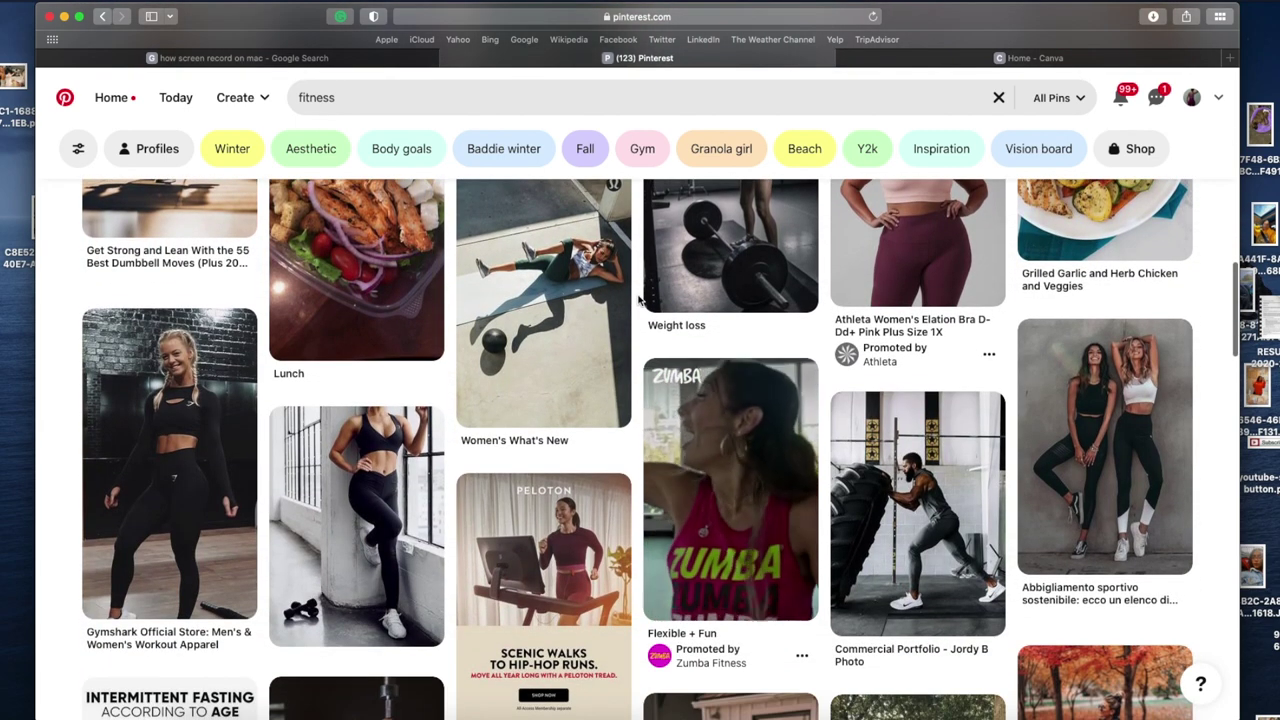
pyautogui.scroll(-6, 638, 300)
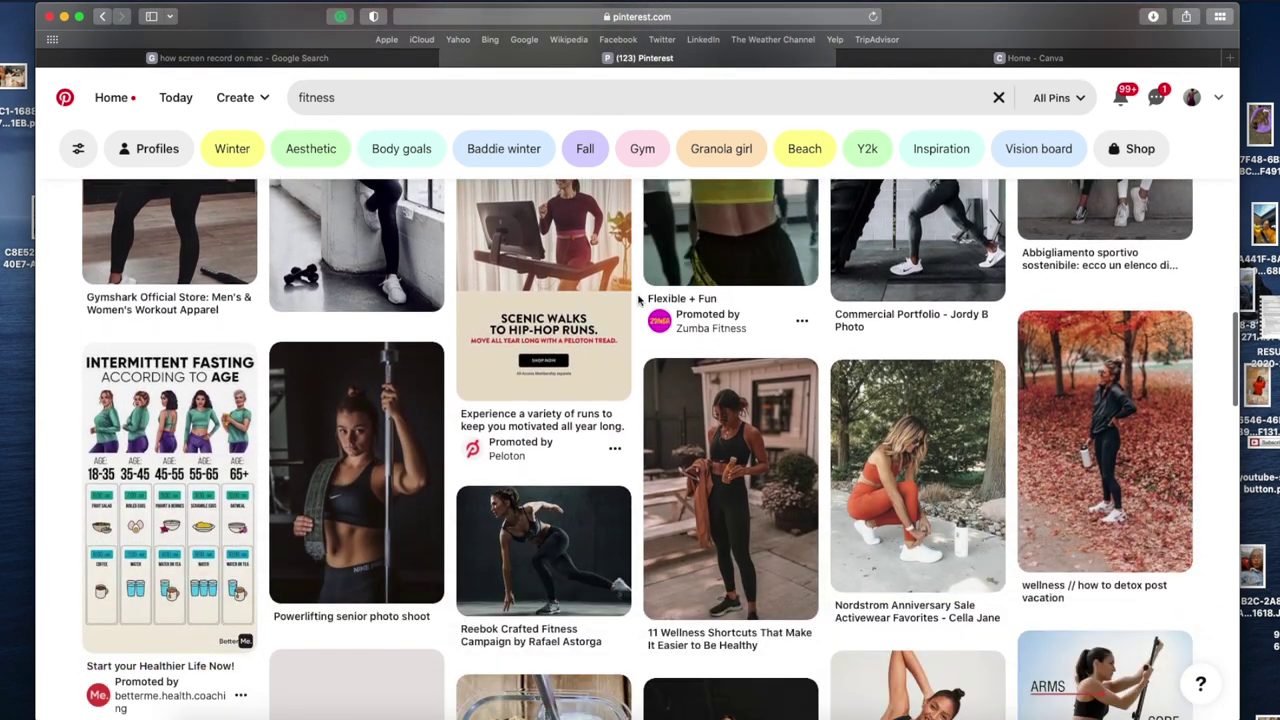
pyautogui.scroll(-3, 638, 300)
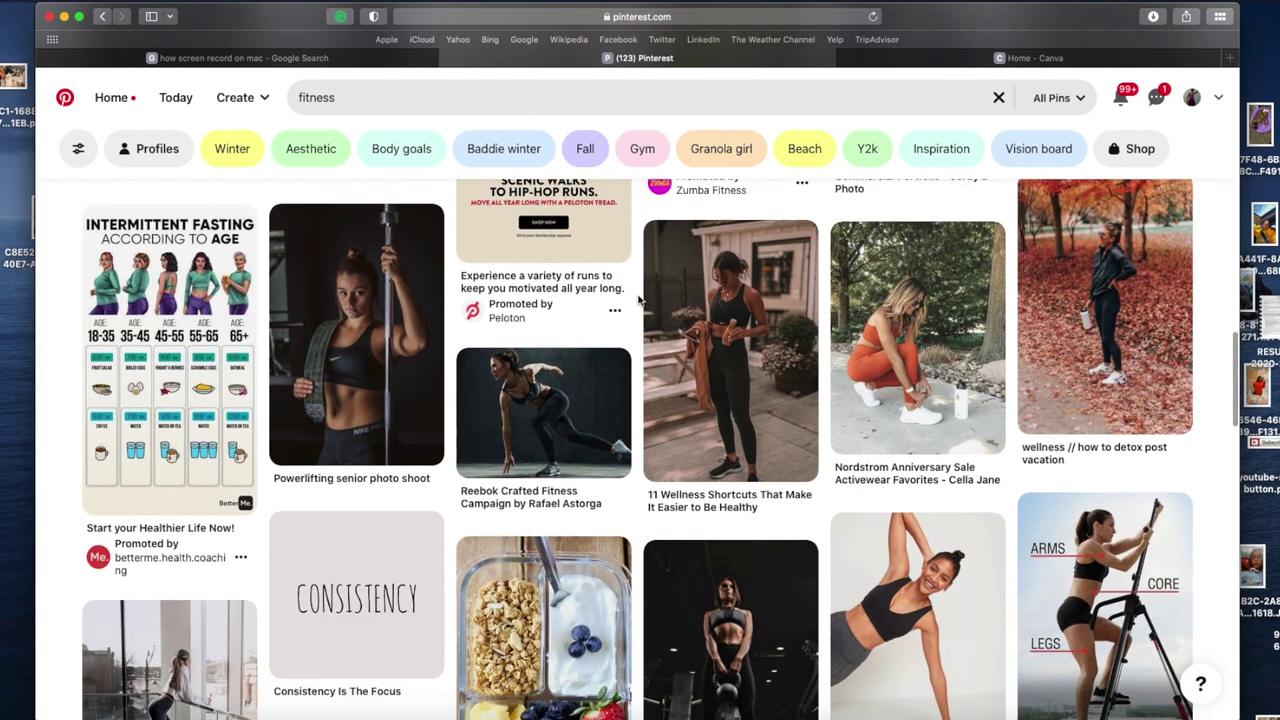
pyautogui.scroll(-3, 638, 300)
pyautogui.scroll(-4, 638, 300)
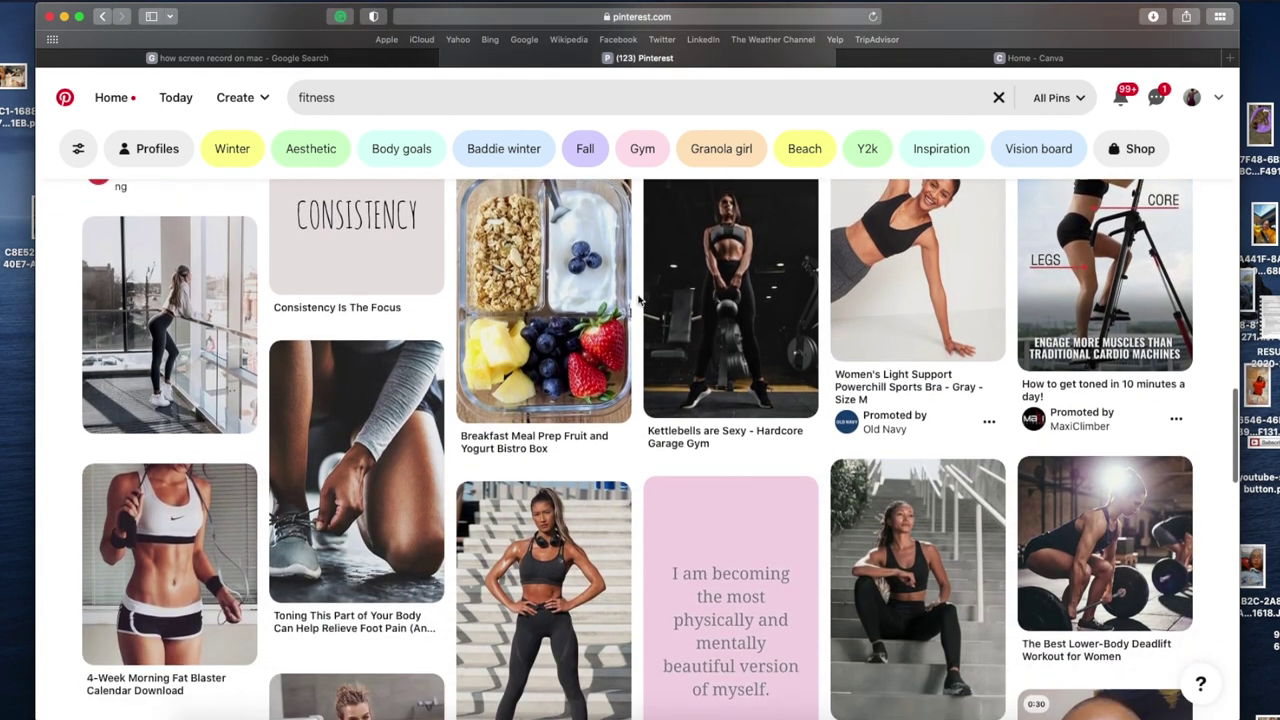
pyautogui.scroll(-3, 638, 300)
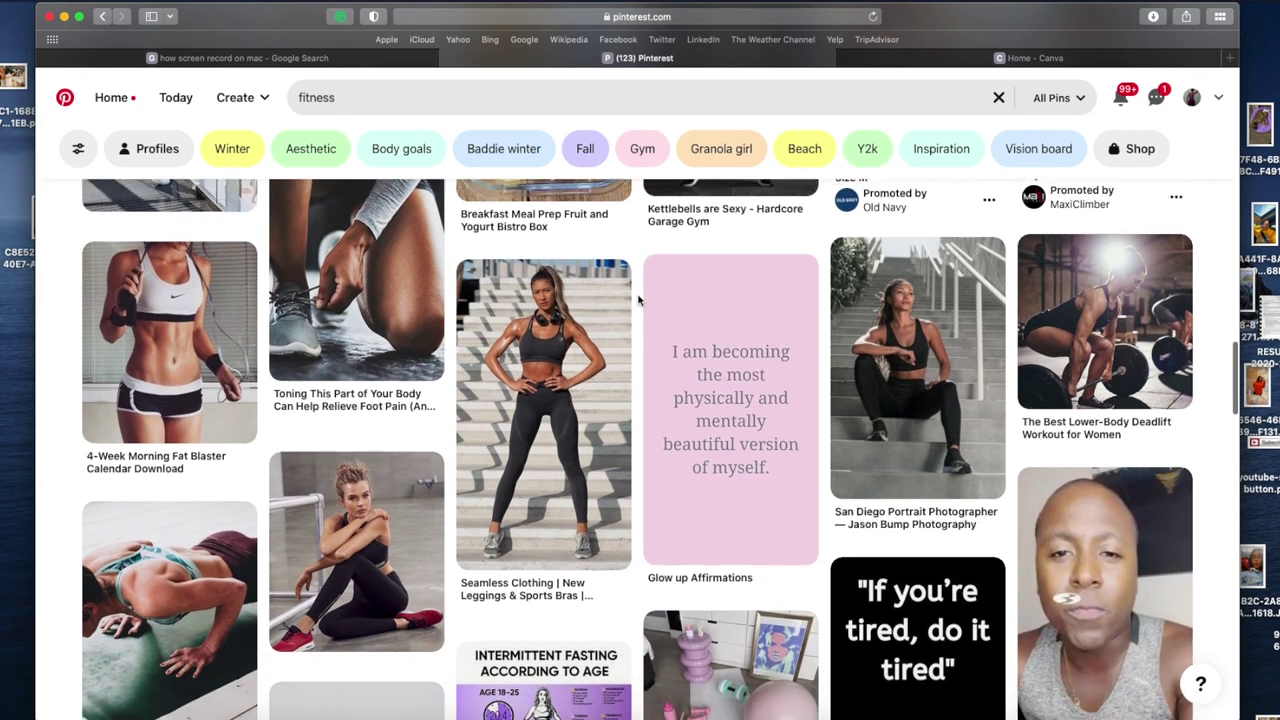
pyautogui.scroll(-1, 638, 300)
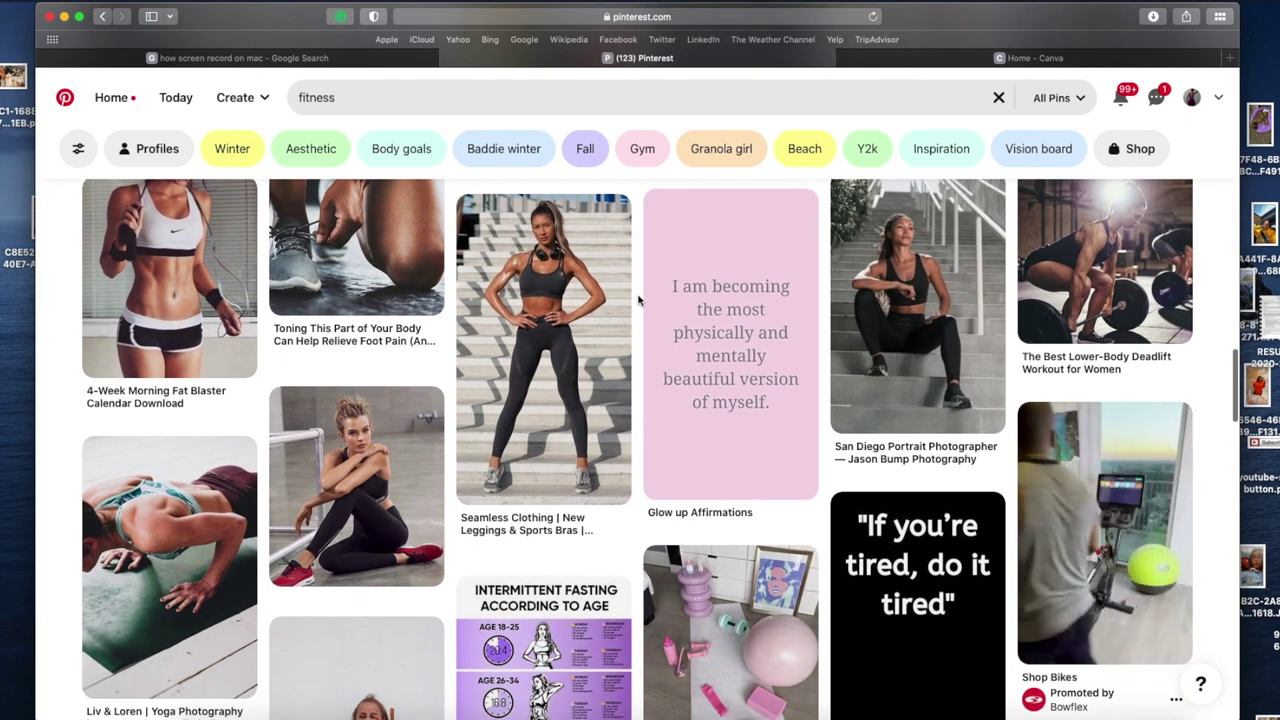
pyautogui.scroll(-7, 638, 300)
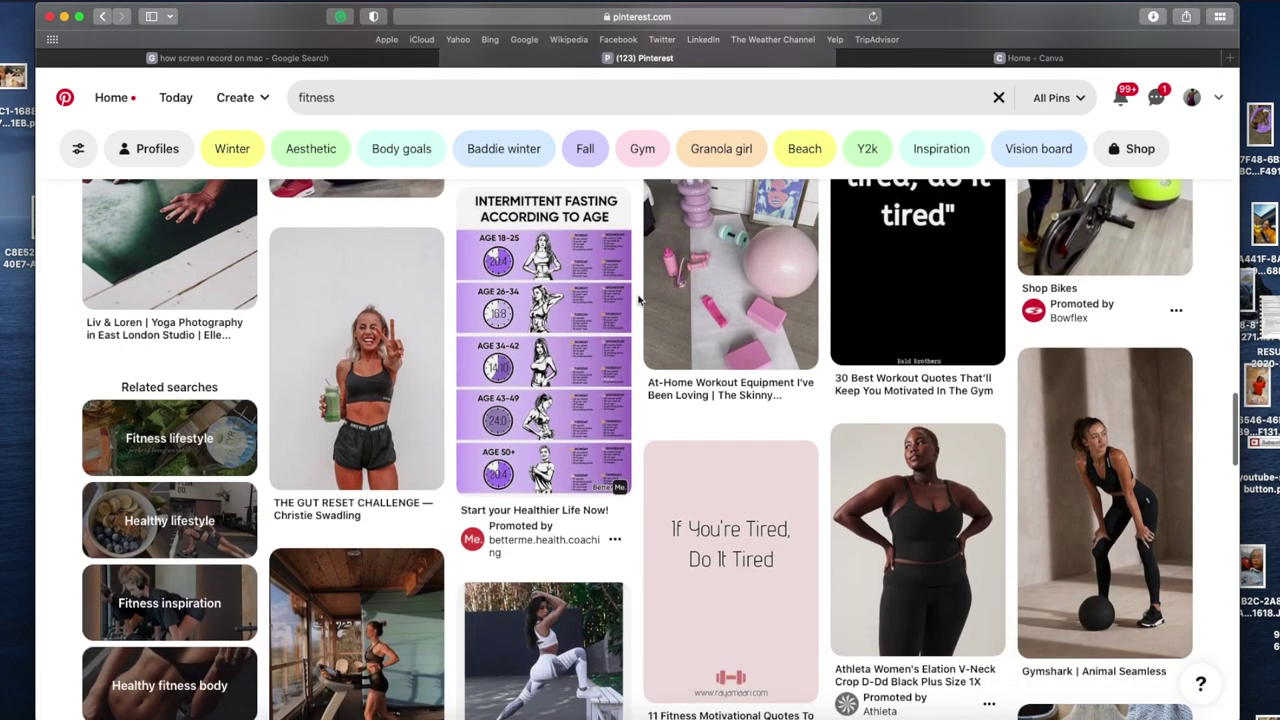
pyautogui.scroll(-6, 638, 300)
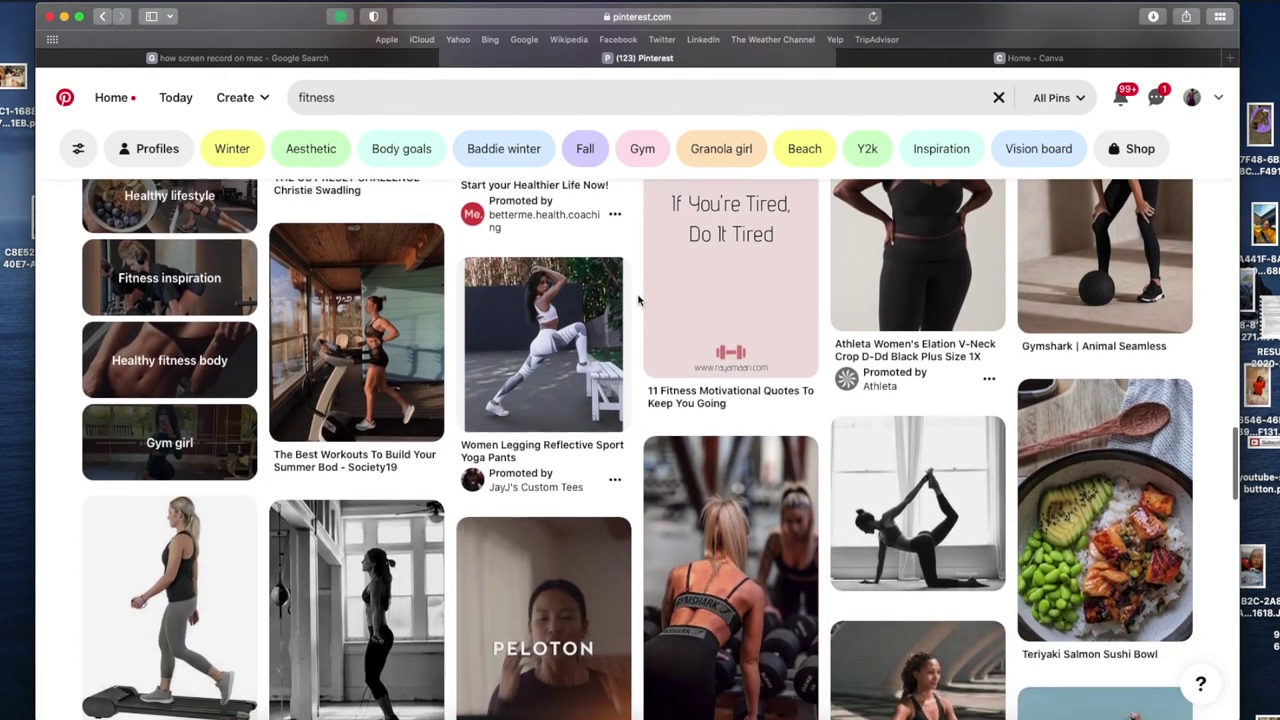
pyautogui.scroll(-2, 638, 300)
pyautogui.scroll(-5, 638, 300)
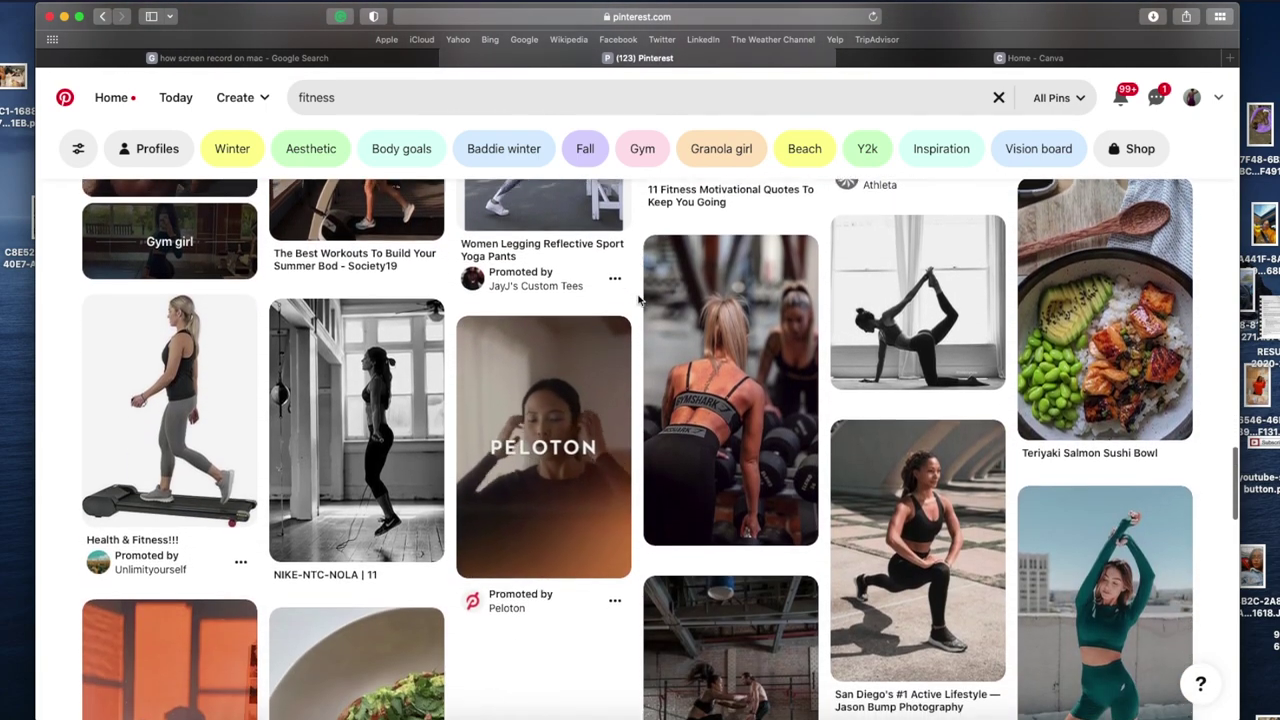
pyautogui.scroll(-1, 638, 300)
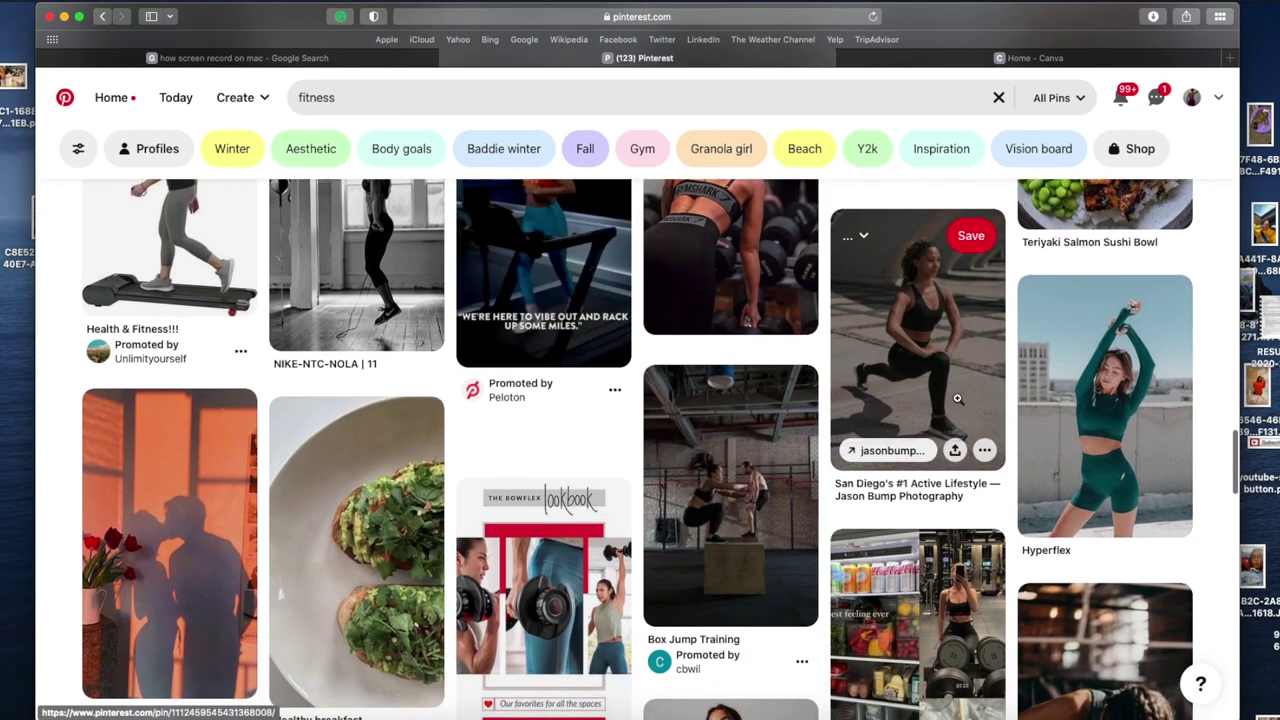
# Step: Download the lunge workout and crouching woman pin images, allowing each download
pyautogui.click(984, 452)
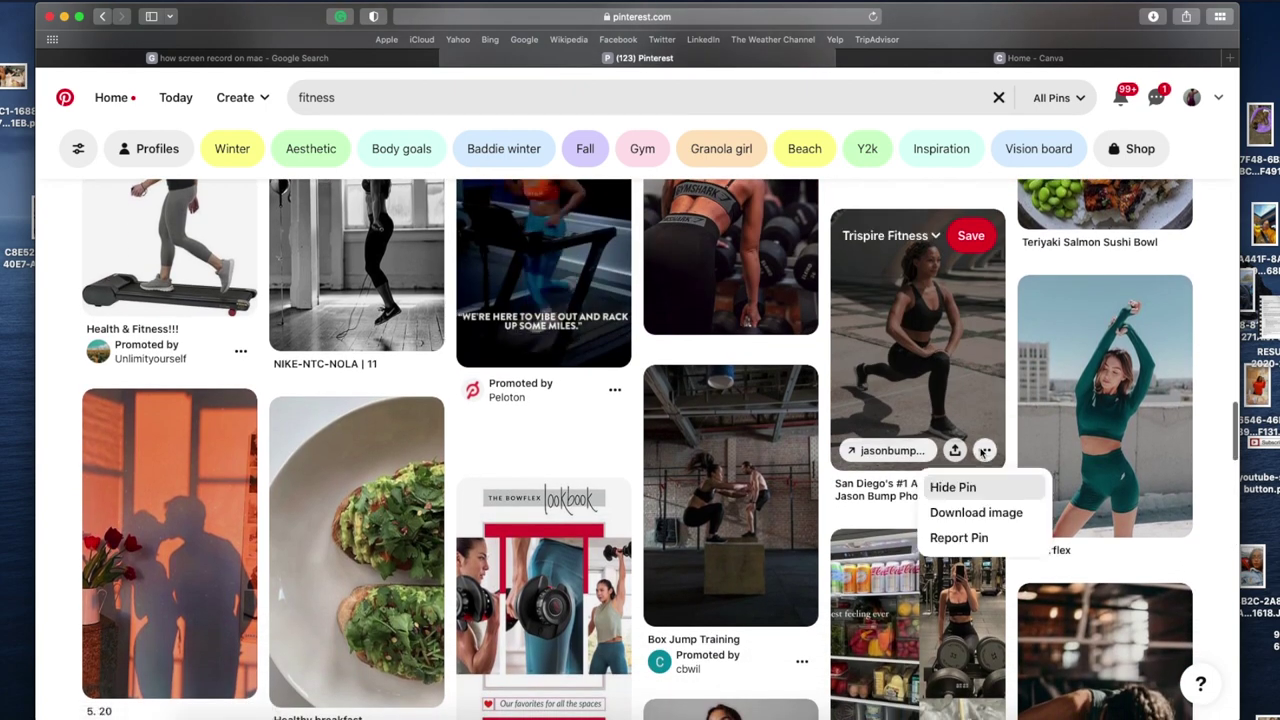
pyautogui.click(1005, 515)
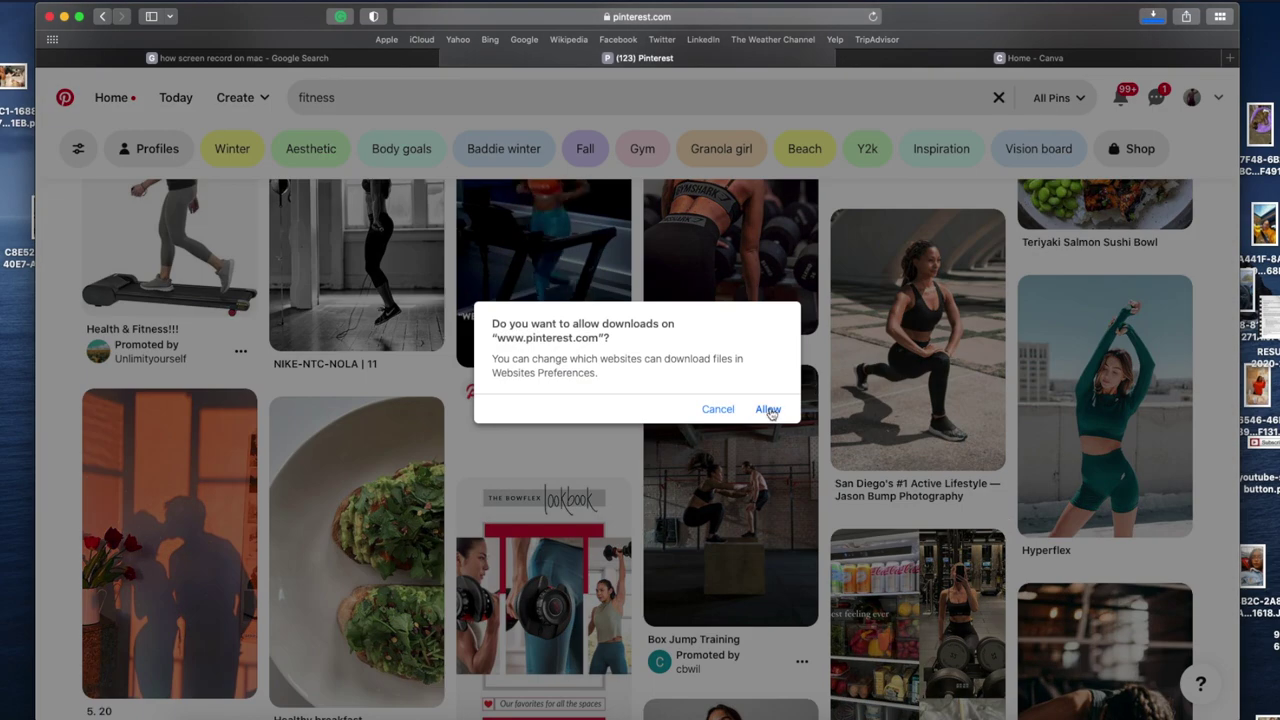
pyautogui.click(767, 410)
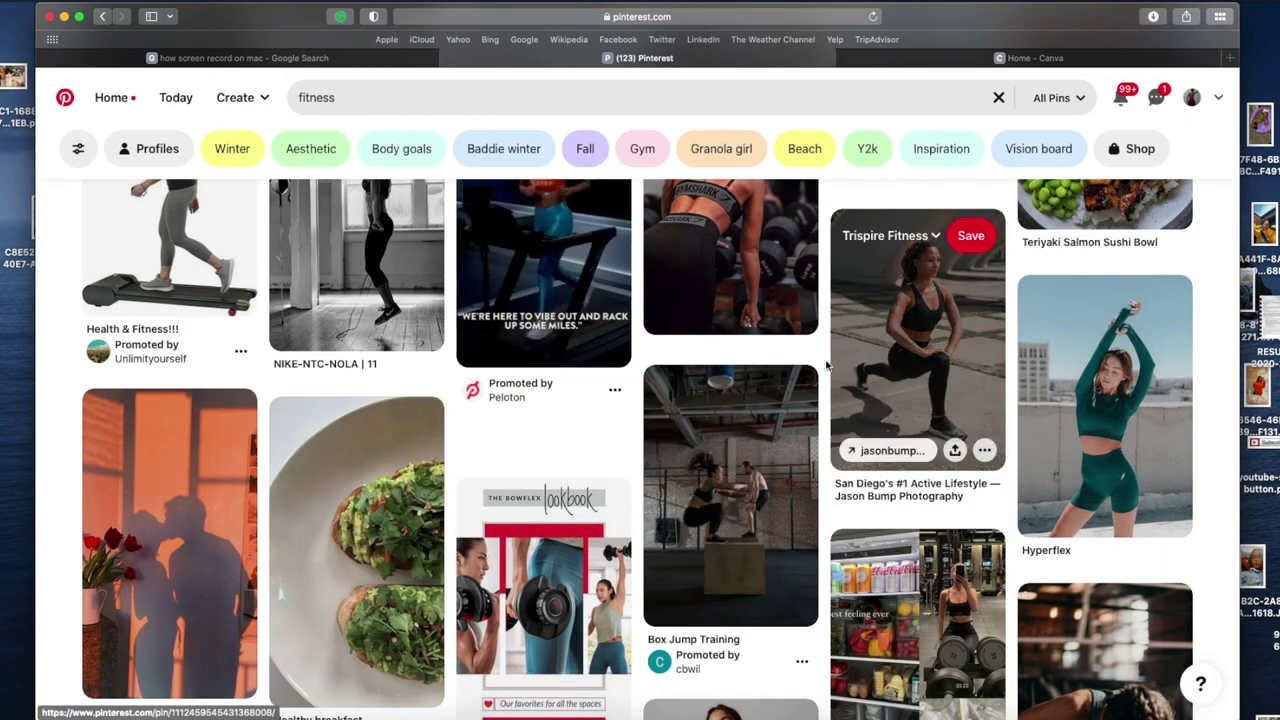
pyautogui.scroll(-5, 775, 440)
pyautogui.click(798, 459)
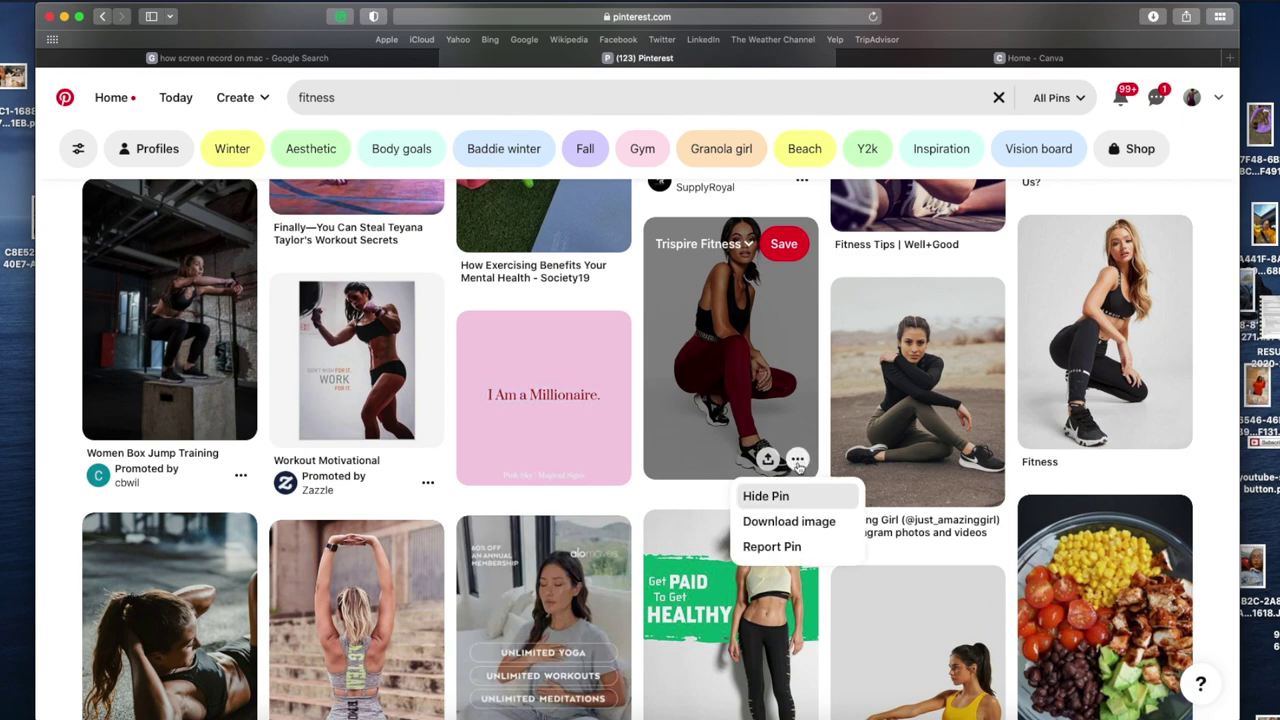
pyautogui.click(795, 521)
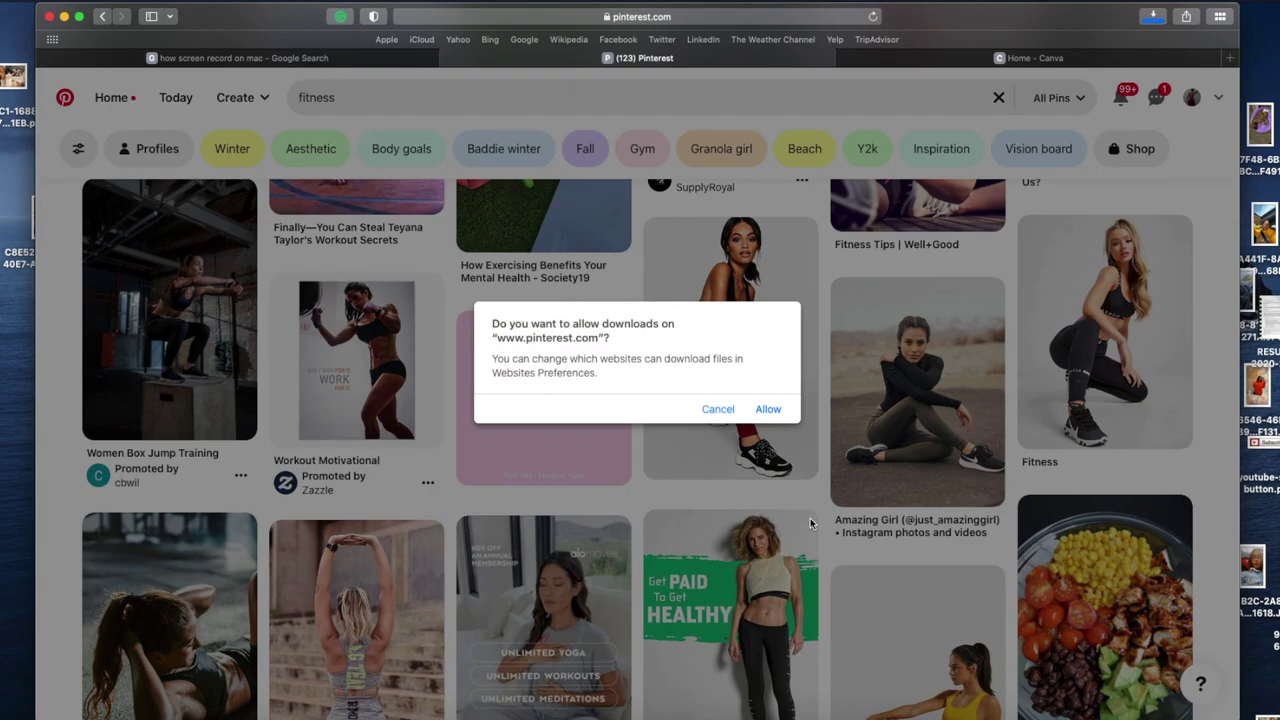
pyautogui.click(767, 411)
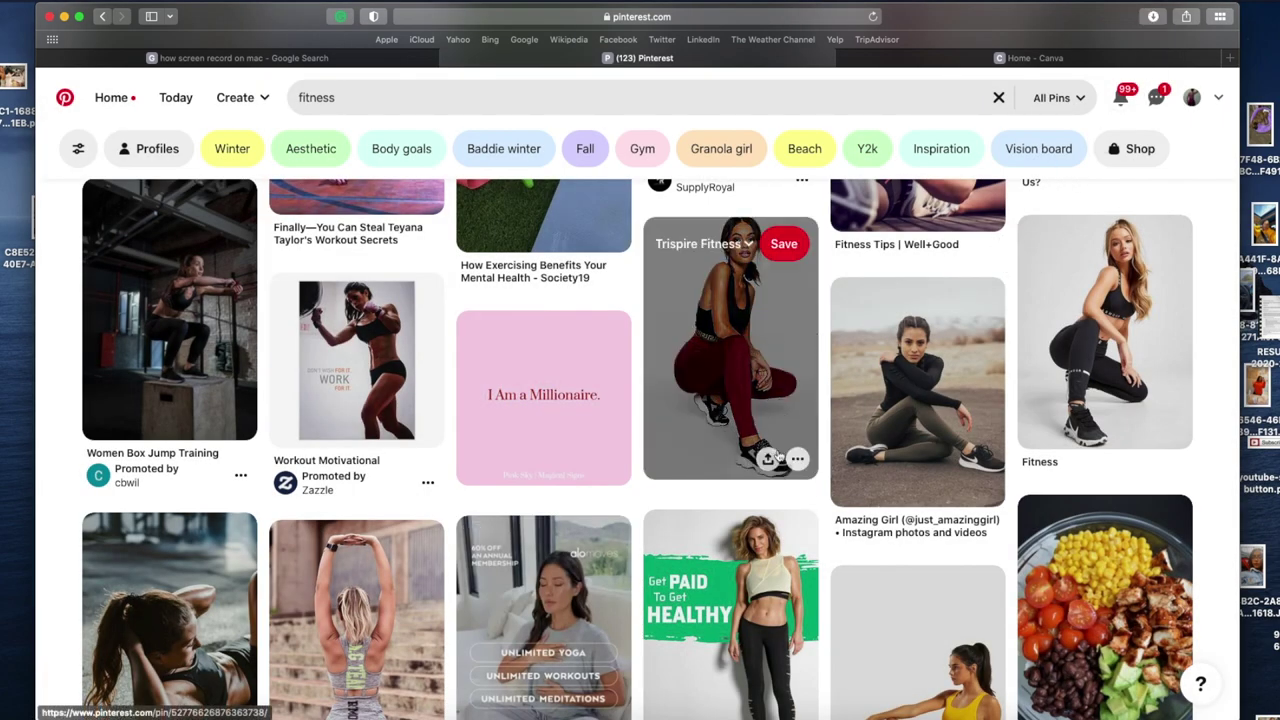
# Step: Save the burgundy-leggings pin to the Trispire Fitness board and return to the fitness results
pyautogui.click(797, 460)
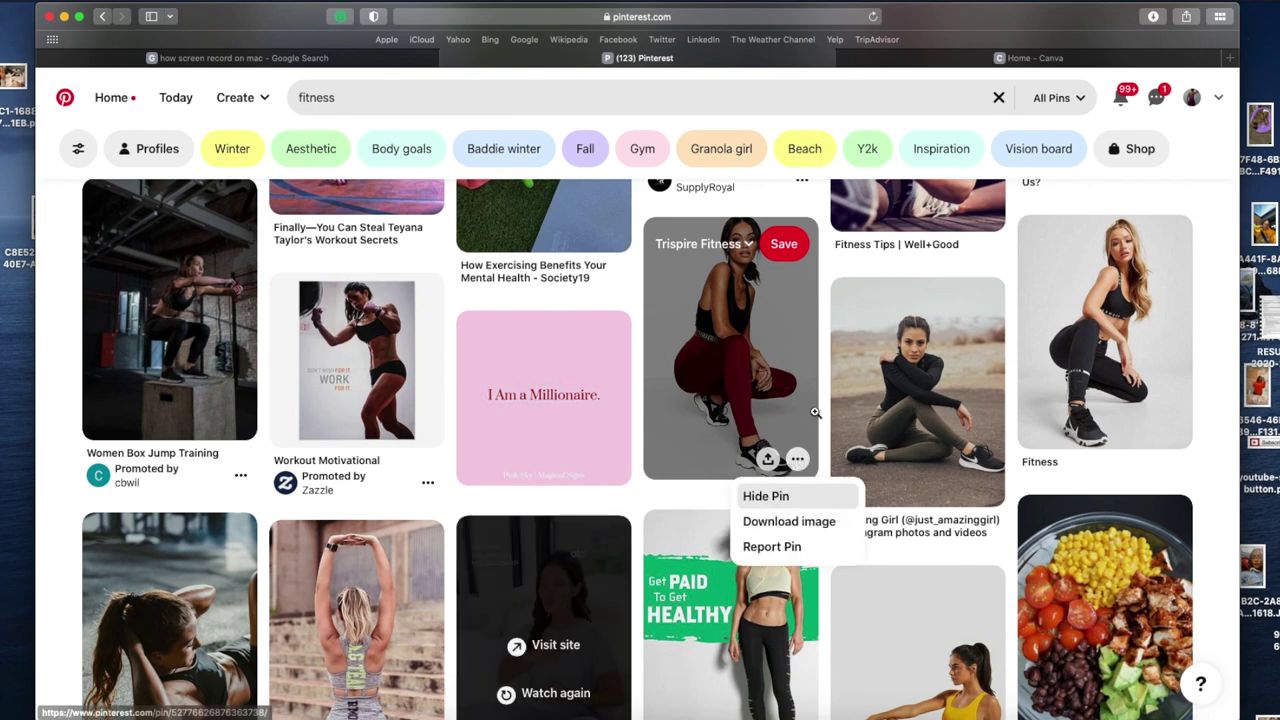
pyautogui.click(745, 331)
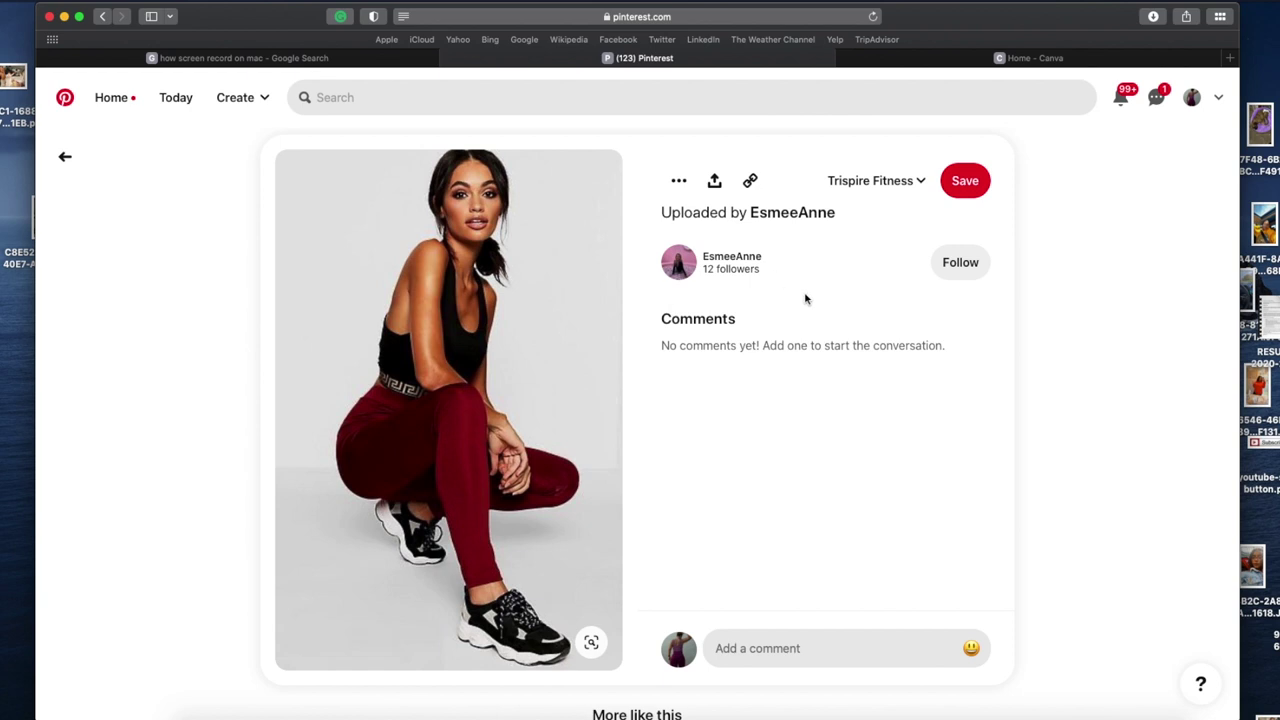
pyautogui.click(916, 186)
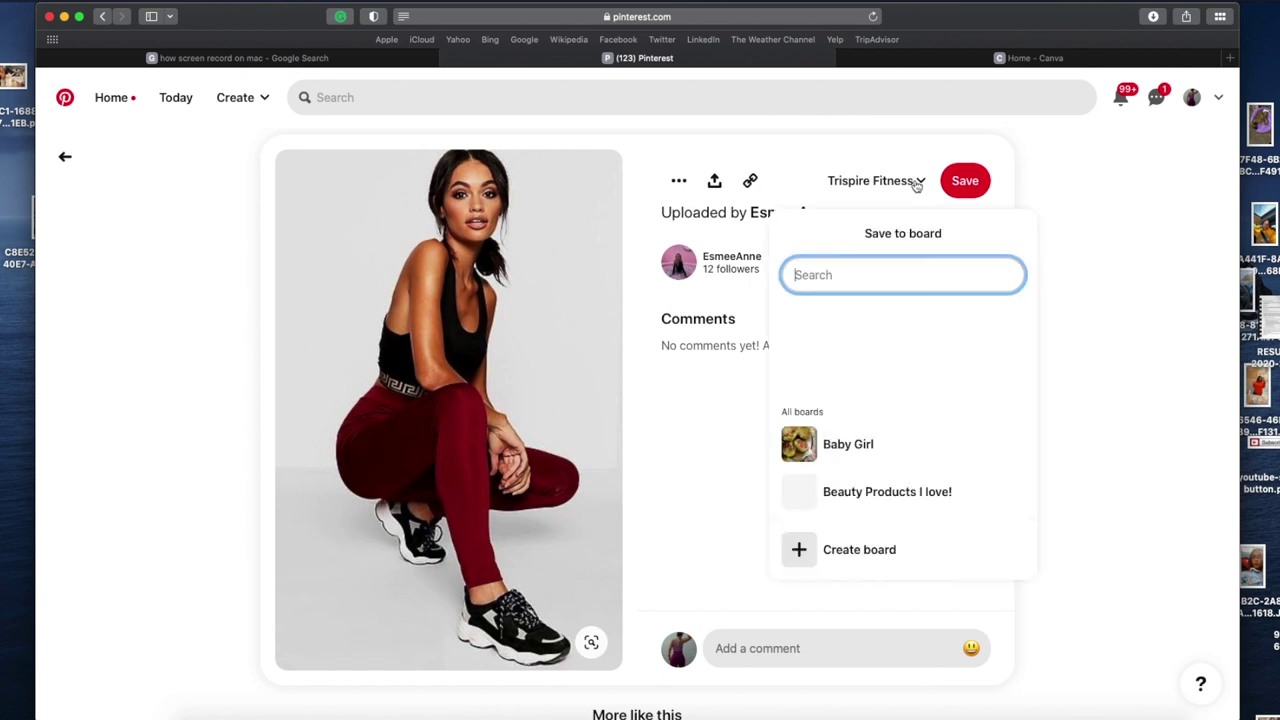
pyautogui.click(813, 167)
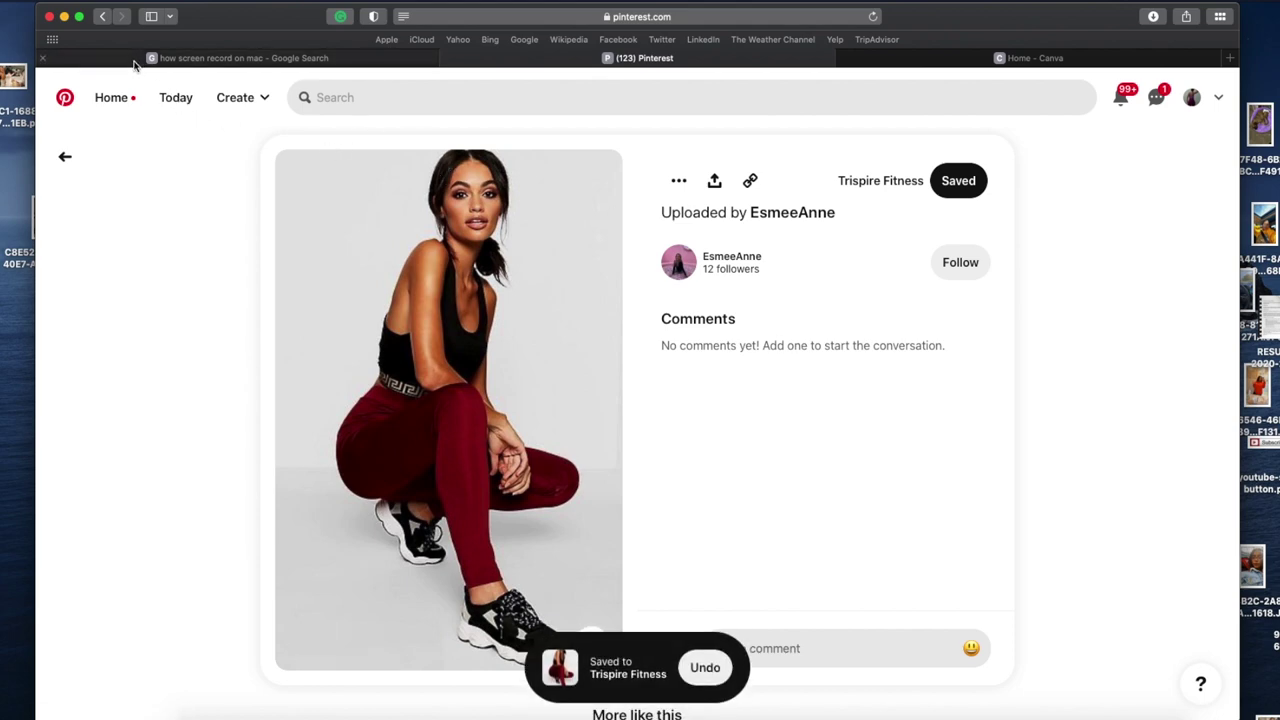
pyautogui.click(65, 157)
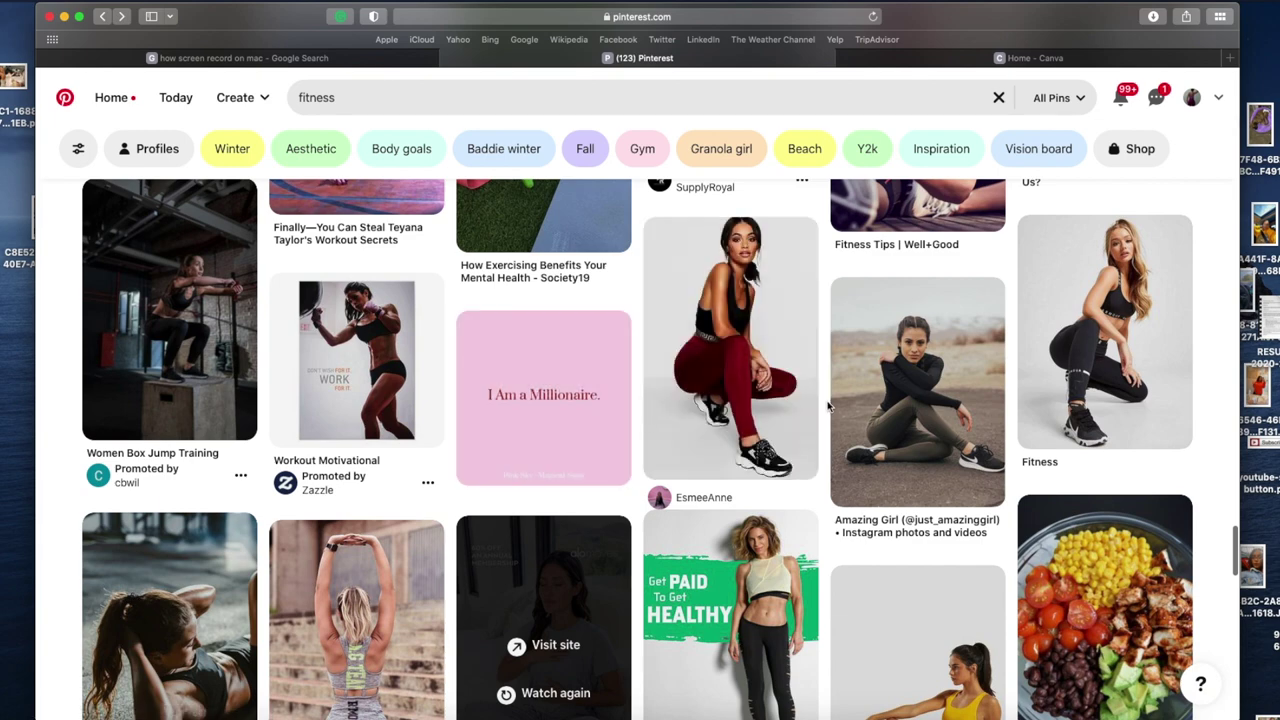
# Step: Download a curly-hair pin's image from the results, allowing Safari's download dialog
pyautogui.scroll(-5, 828, 405)
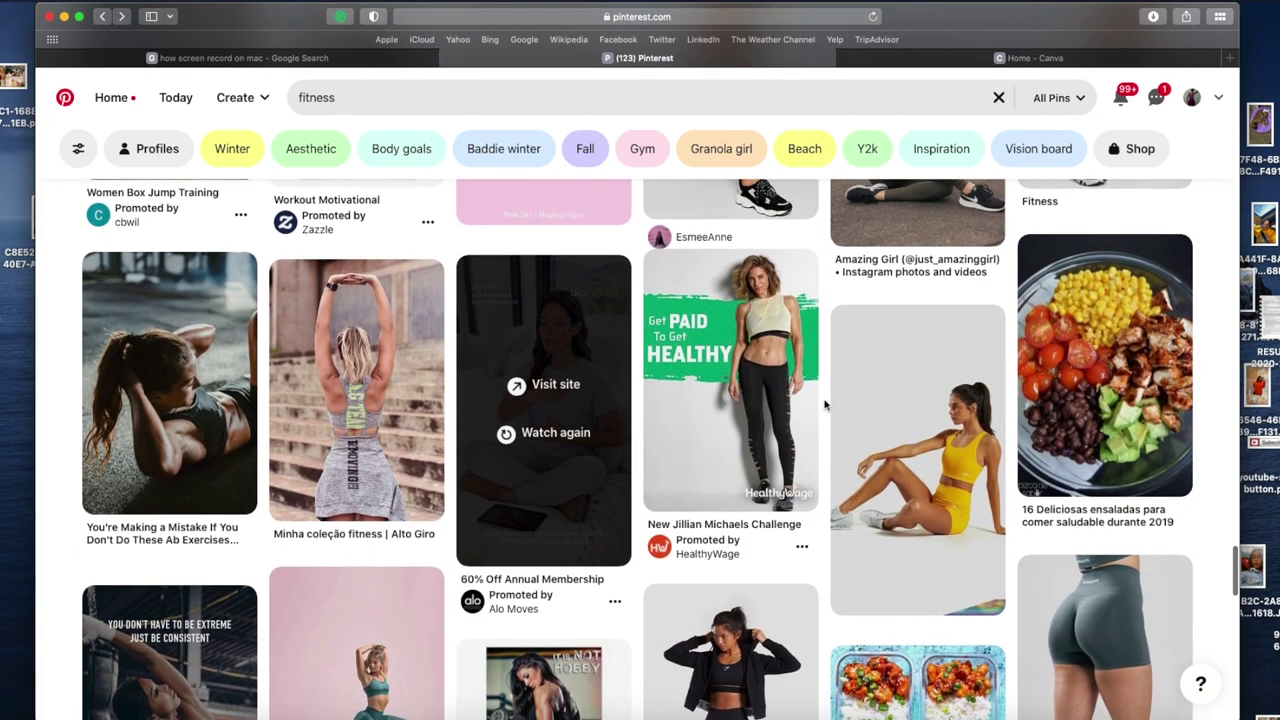
pyautogui.scroll(-8, 825, 404)
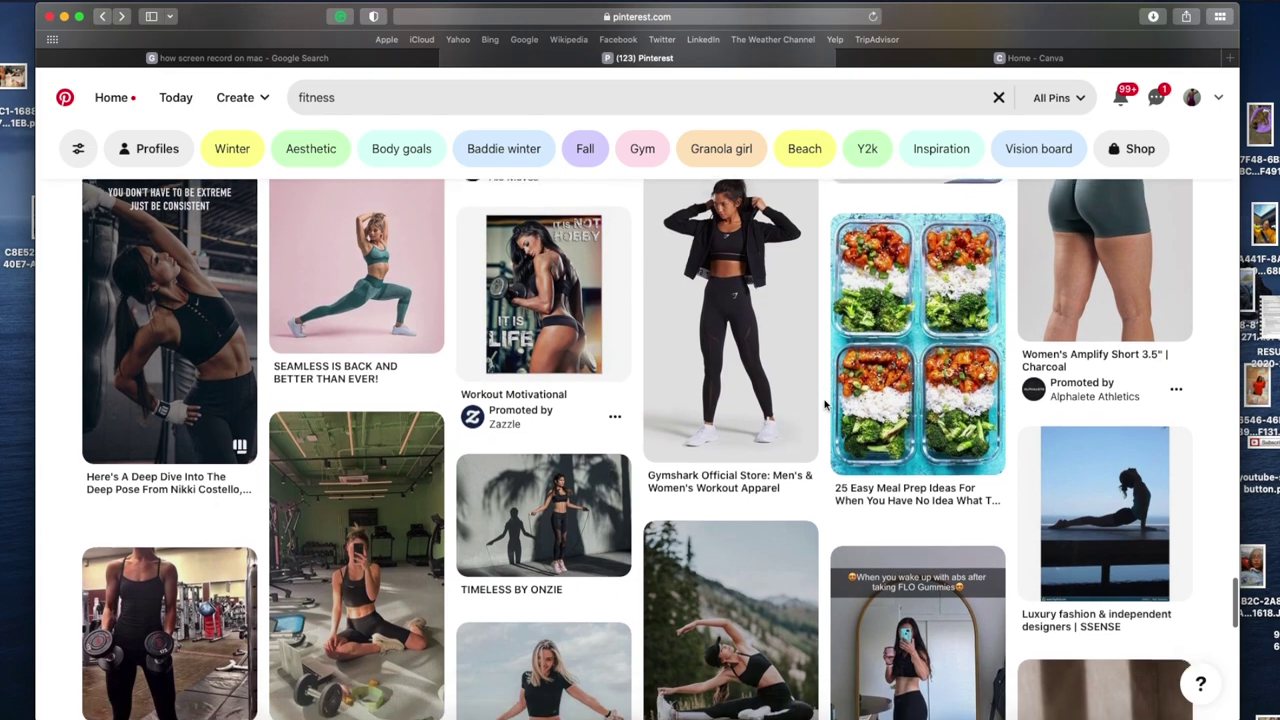
pyautogui.scroll(-4, 825, 404)
pyautogui.scroll(5, 825, 404)
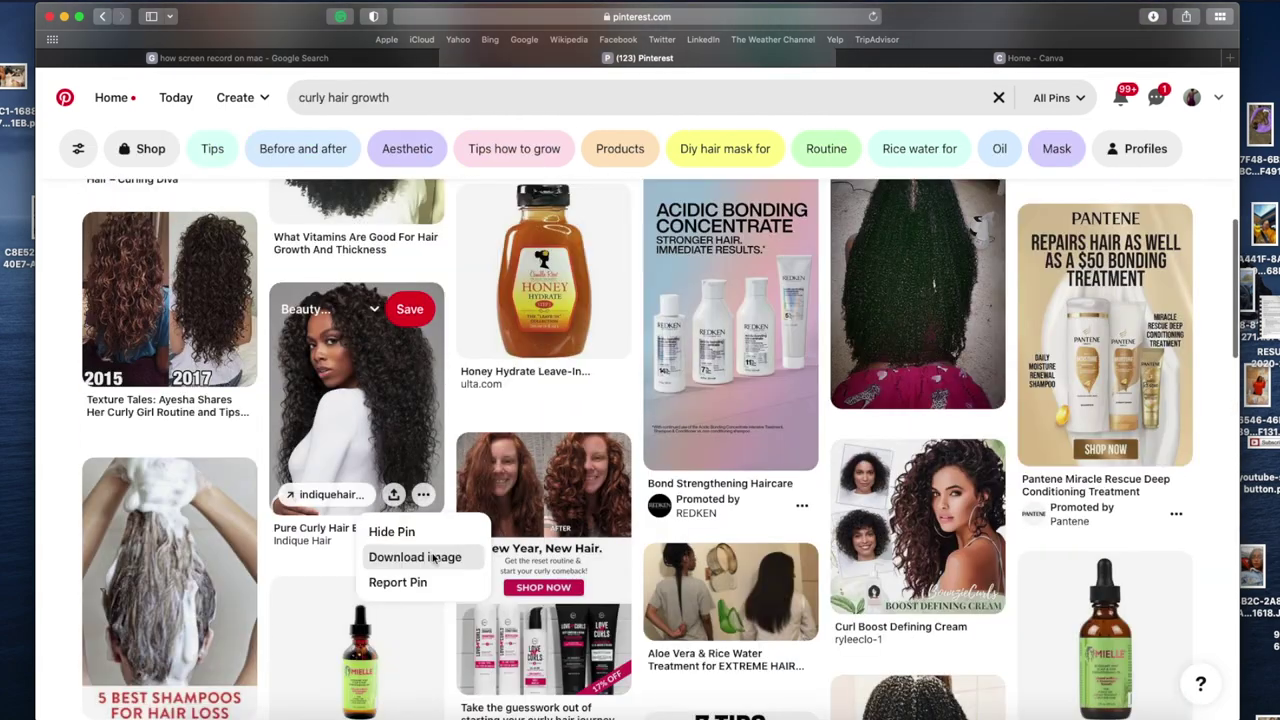
pyautogui.click(414, 557)
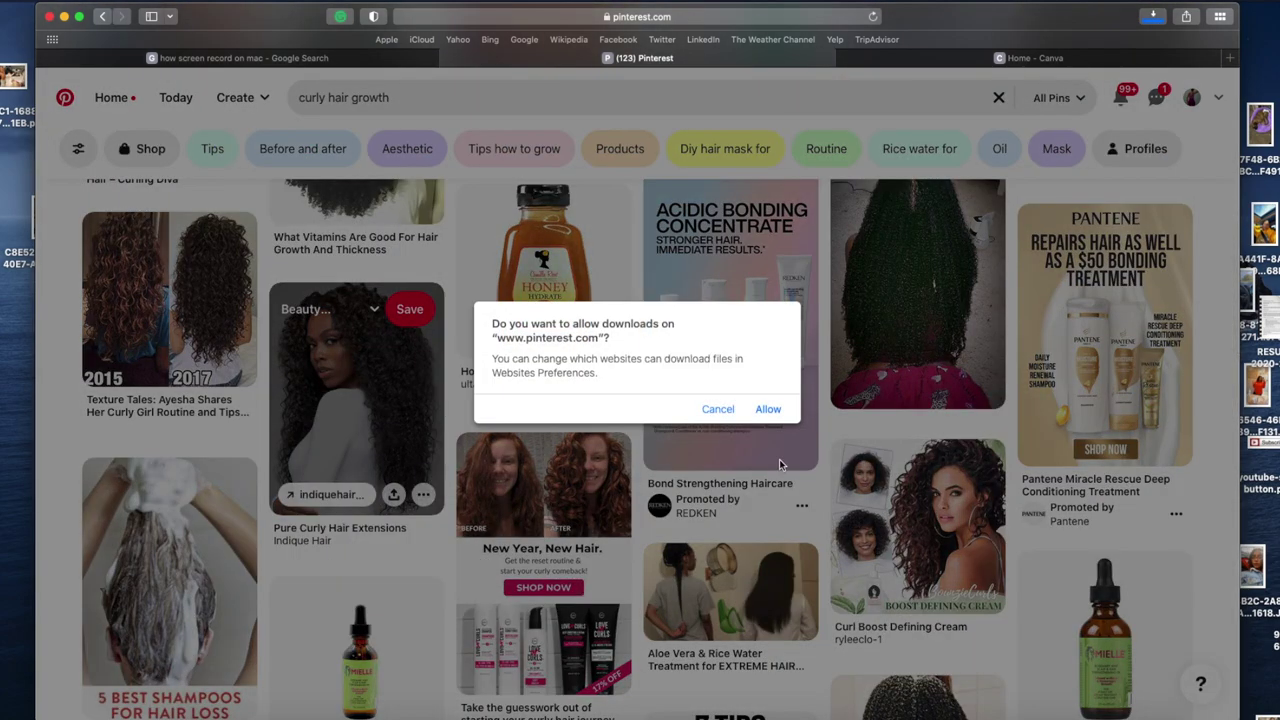
pyautogui.click(769, 410)
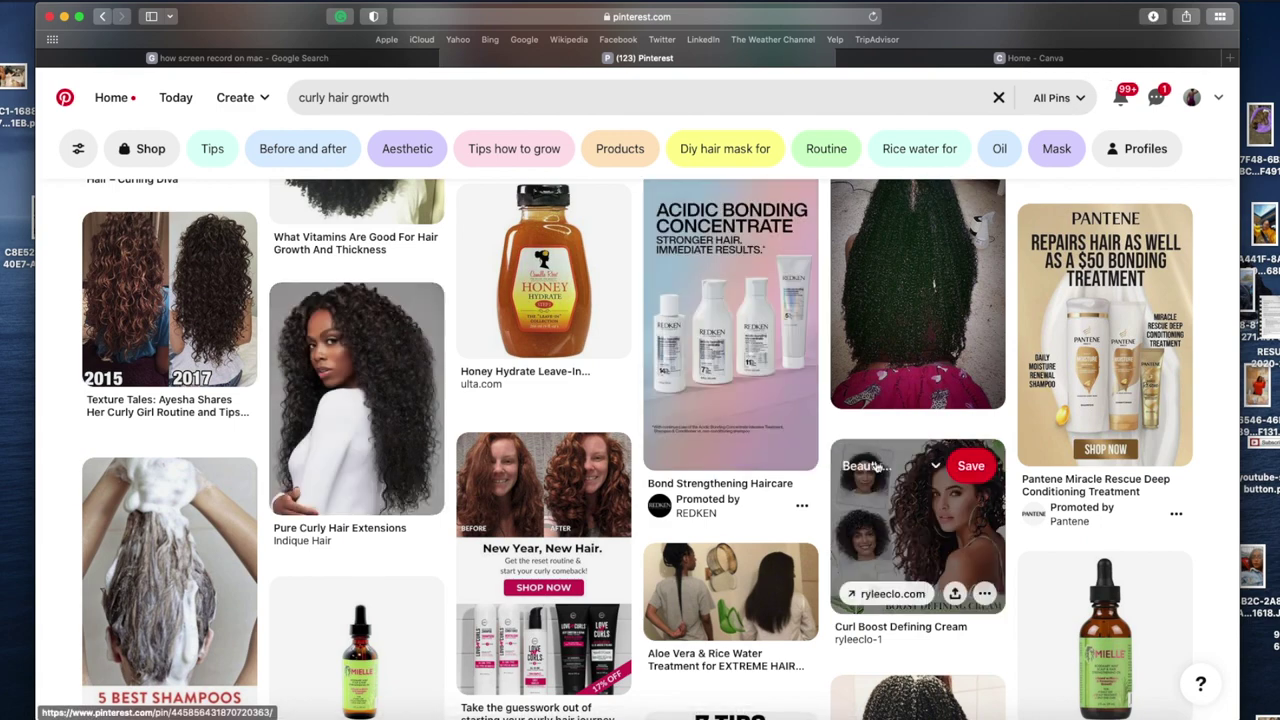
pyautogui.scroll(-5, 823, 444)
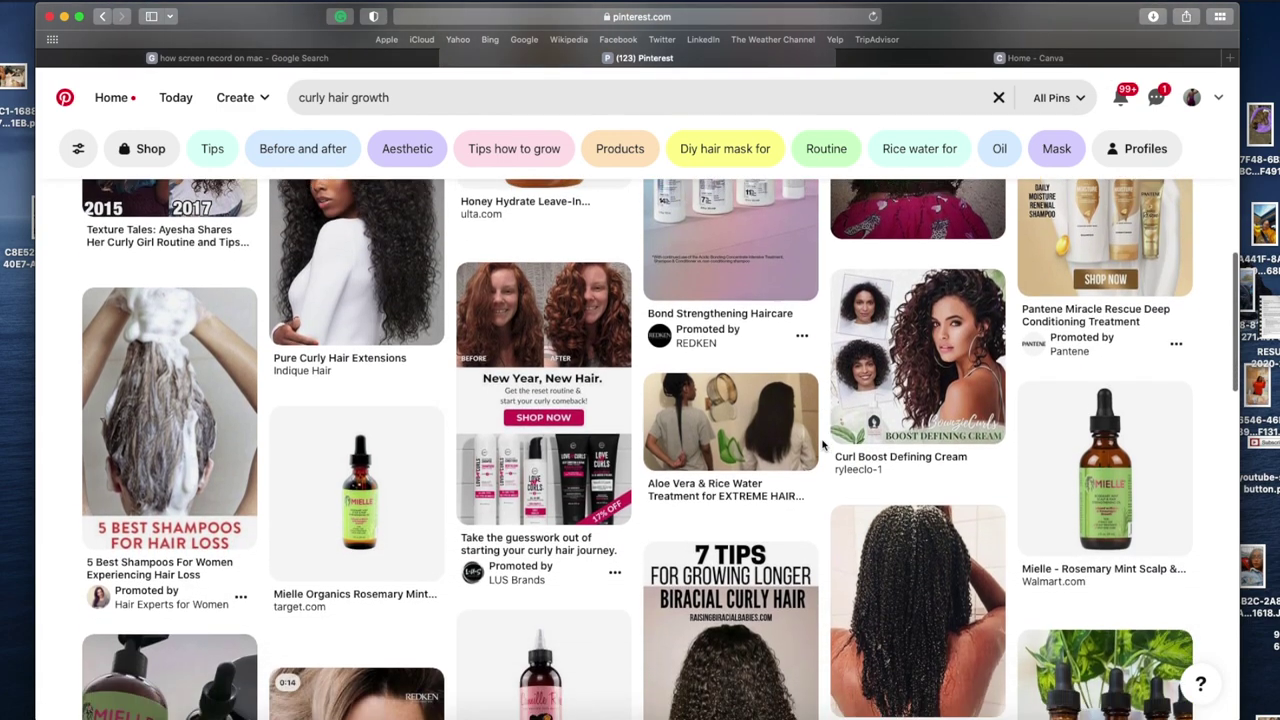
pyautogui.scroll(-3, 823, 444)
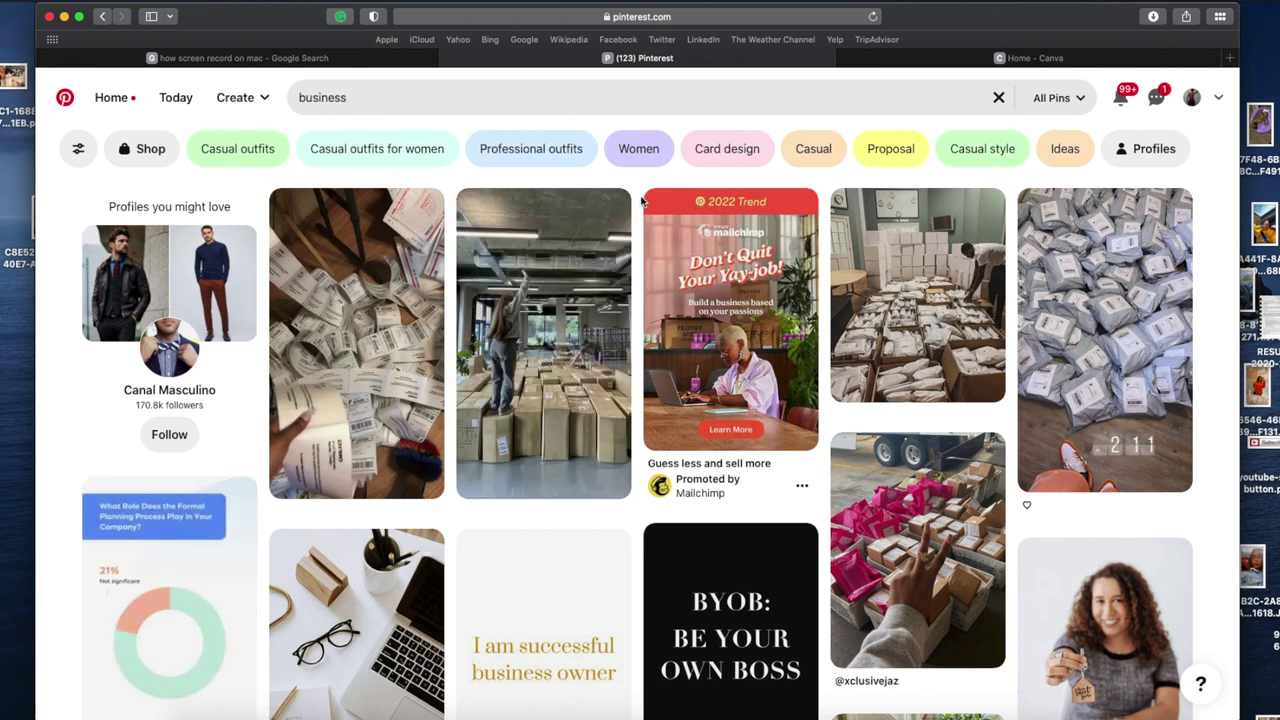
# Step: Download the 'BYOB: BE YOUR OWN BOSS' pin image, allowing the download
pyautogui.scroll(-1, 641, 202)
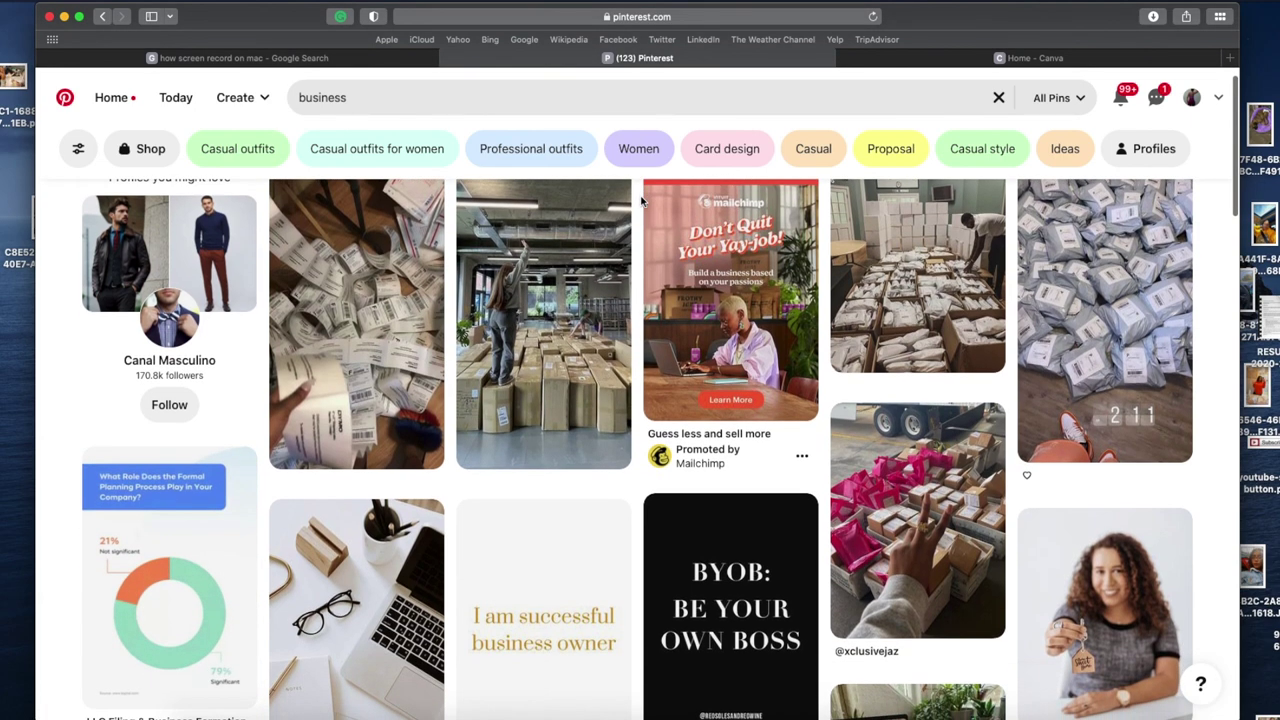
pyautogui.scroll(-4, 641, 202)
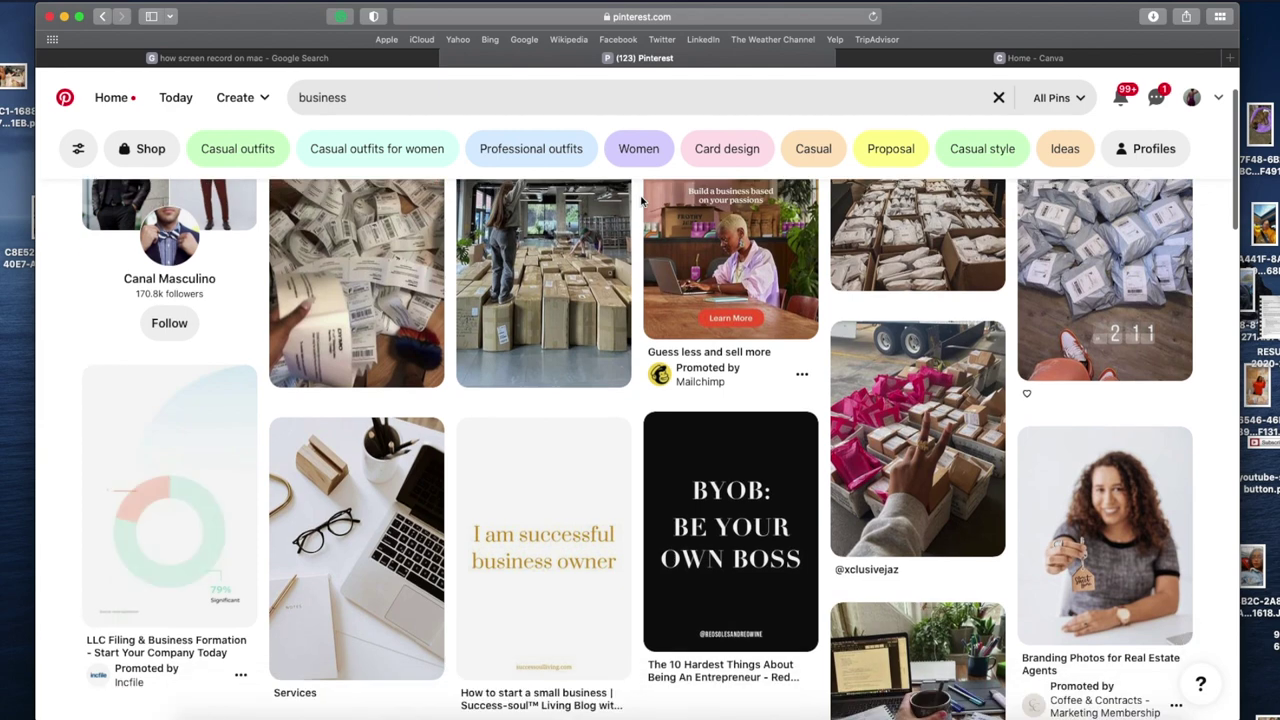
pyautogui.scroll(-2, 641, 202)
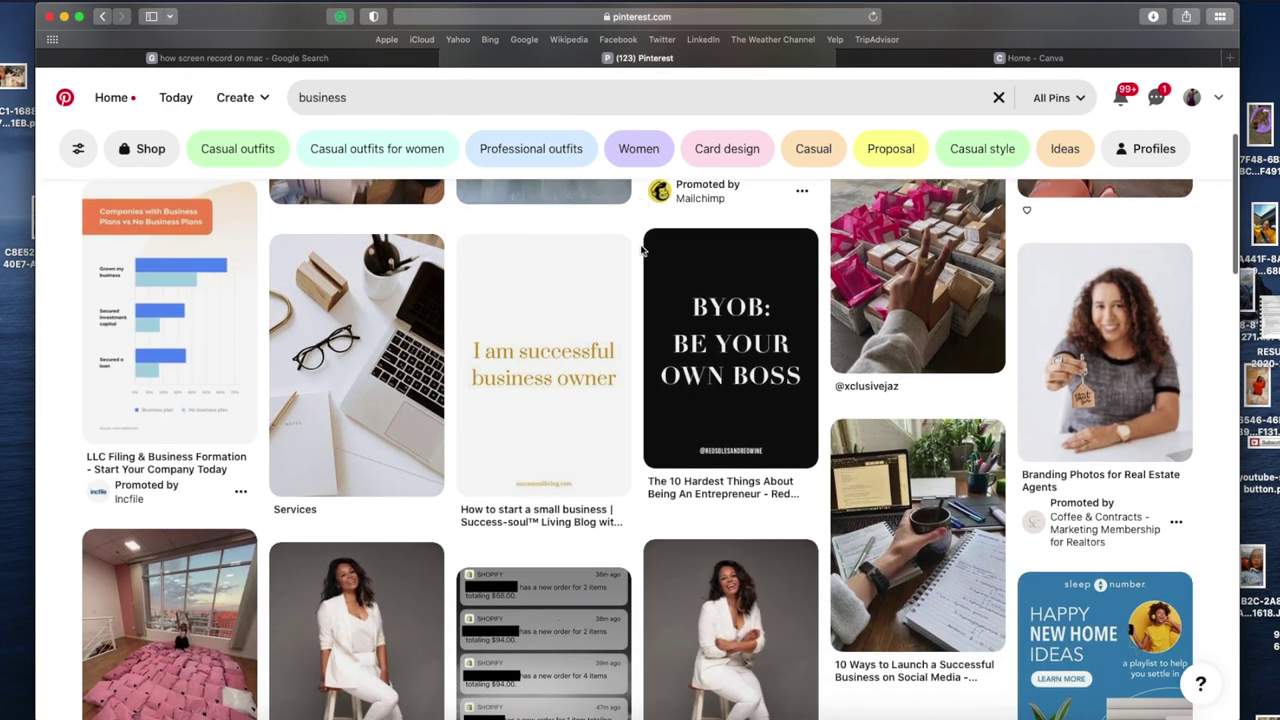
pyautogui.scroll(-1, 641, 250)
pyautogui.click(797, 439)
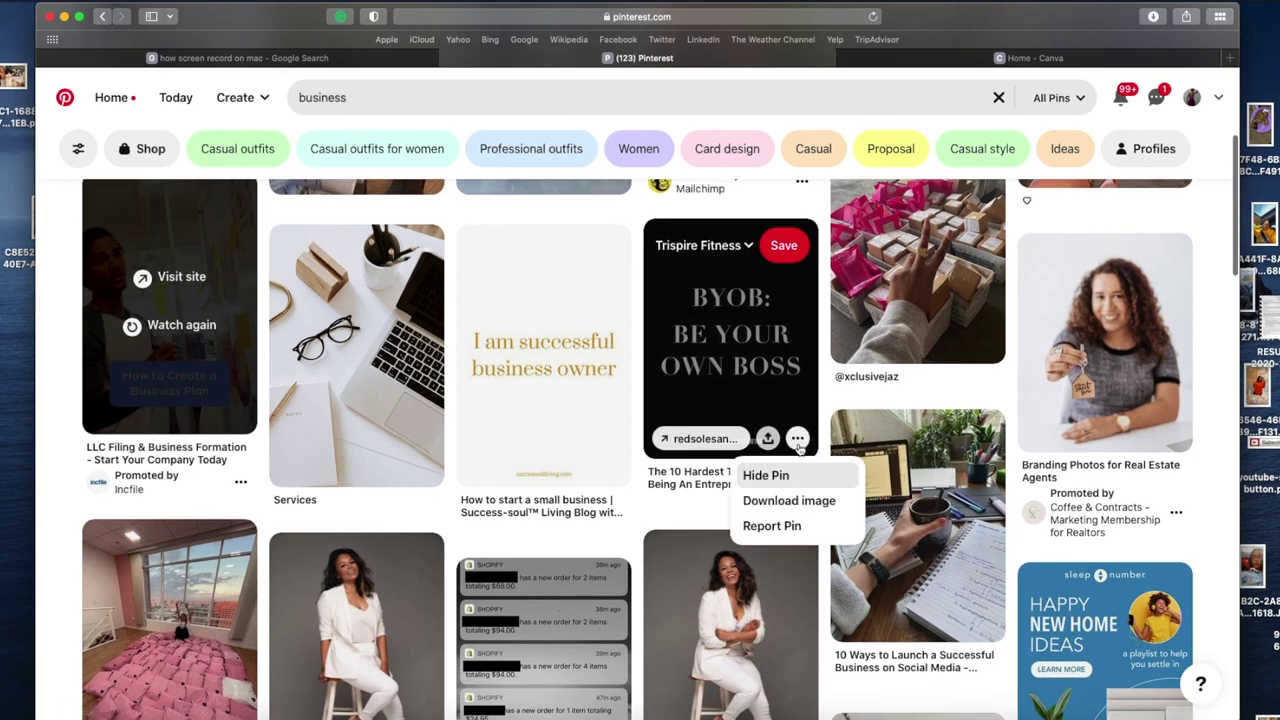
pyautogui.click(823, 509)
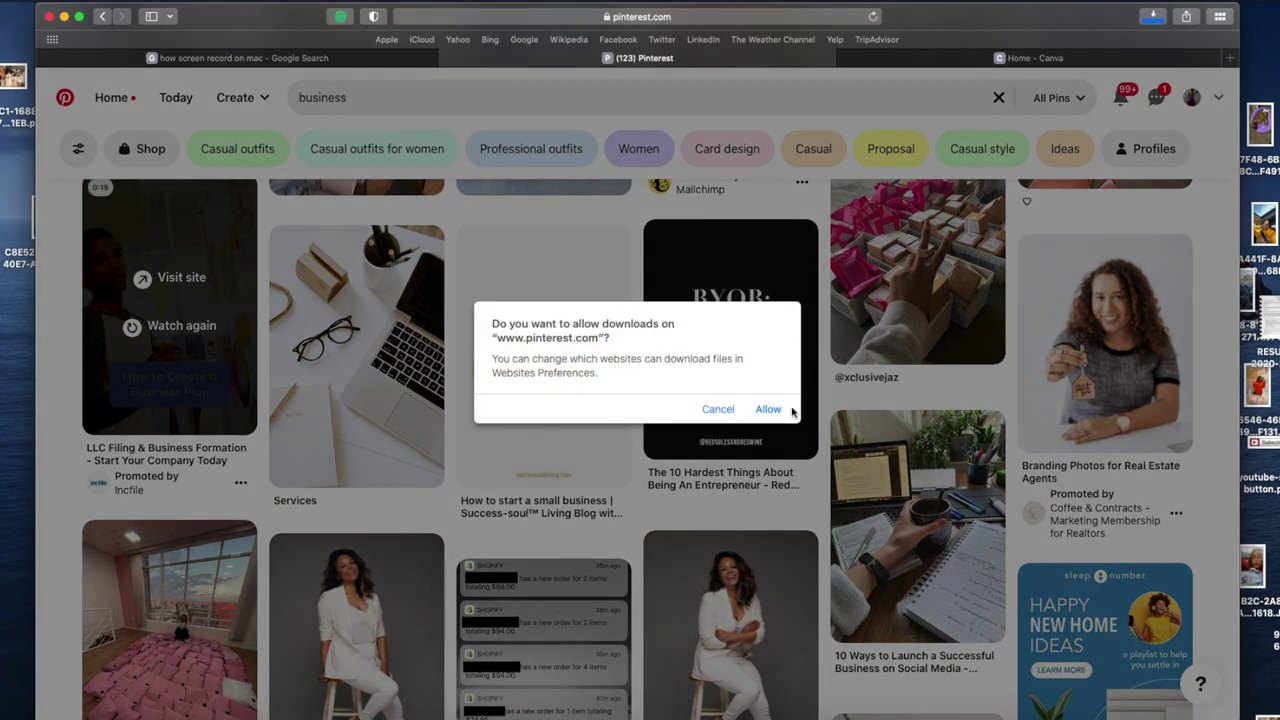
pyautogui.click(768, 410)
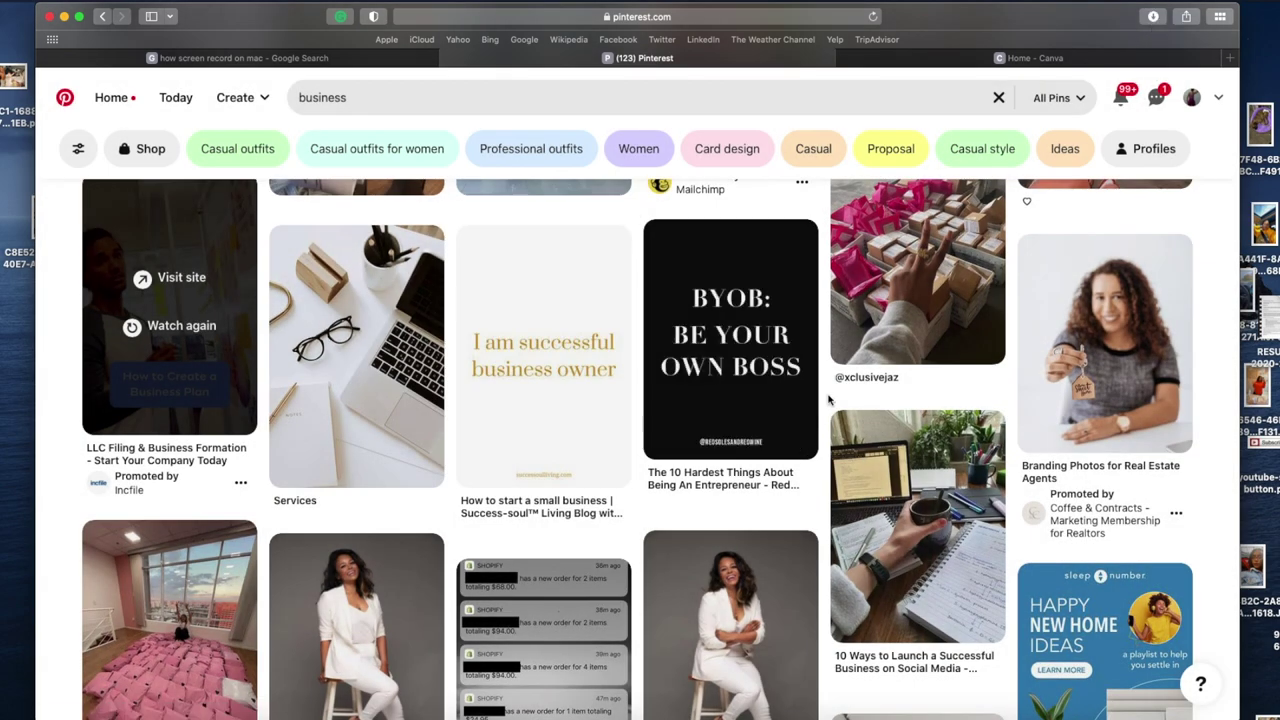
# Step: Scroll further through the business results and download the home-office budgeting pin image
pyautogui.scroll(-5, 828, 400)
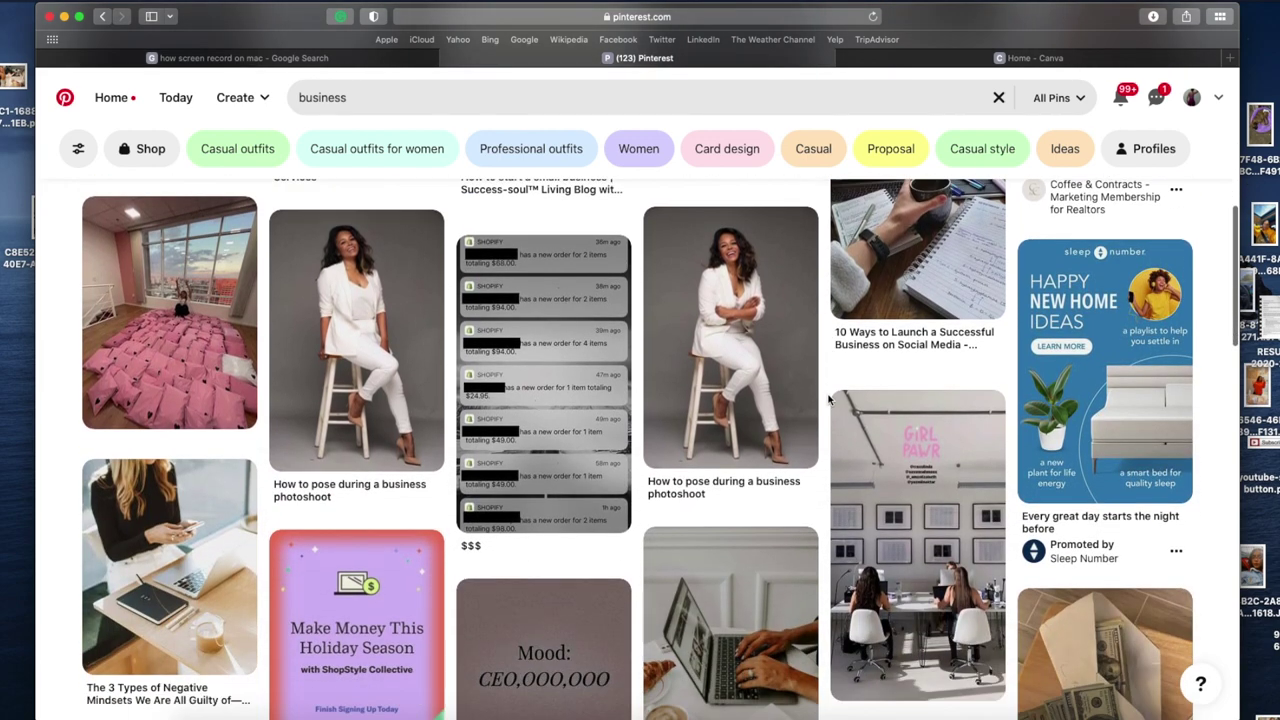
pyautogui.scroll(-5, 828, 399)
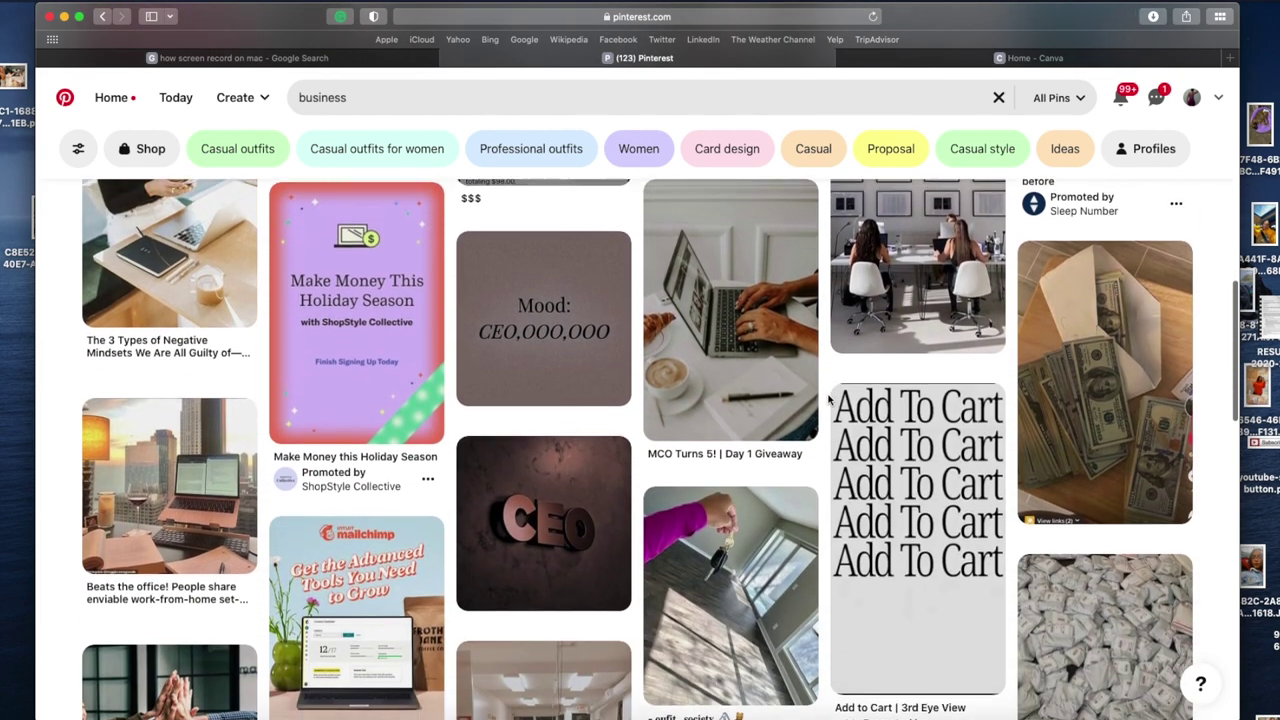
pyautogui.scroll(-1, 828, 399)
pyautogui.scroll(-5, 828, 400)
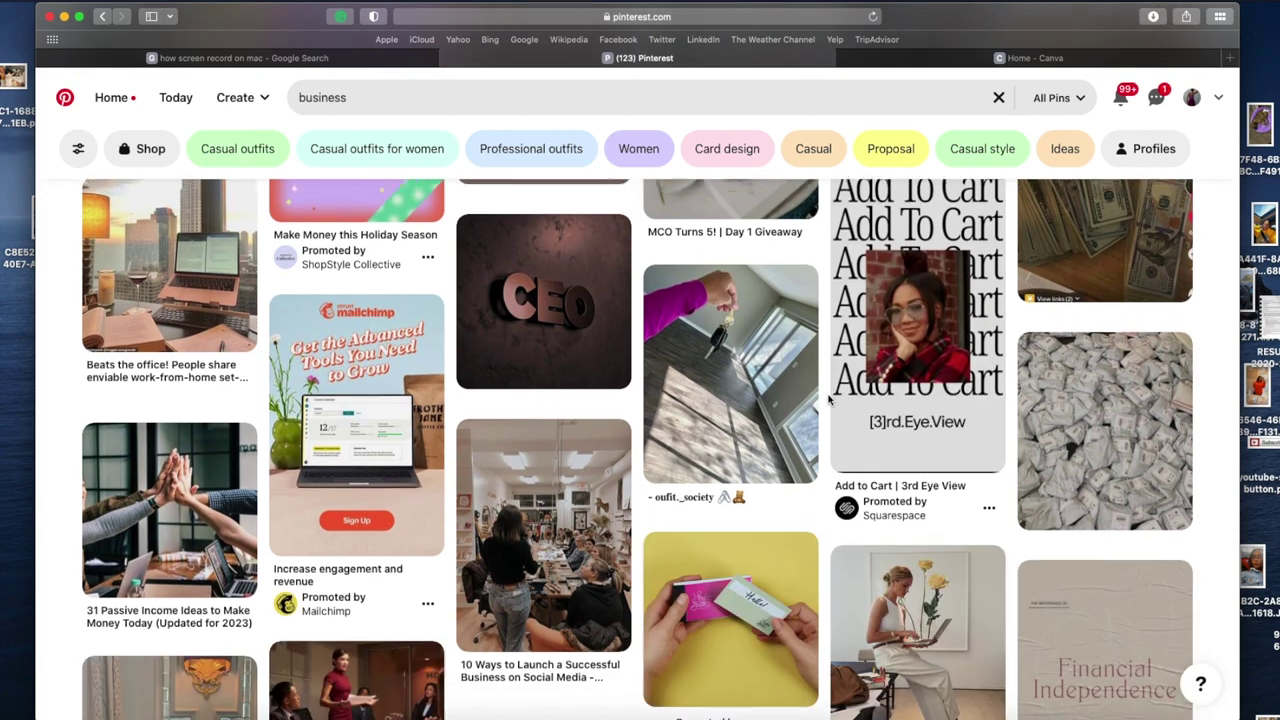
pyautogui.scroll(-1, 828, 399)
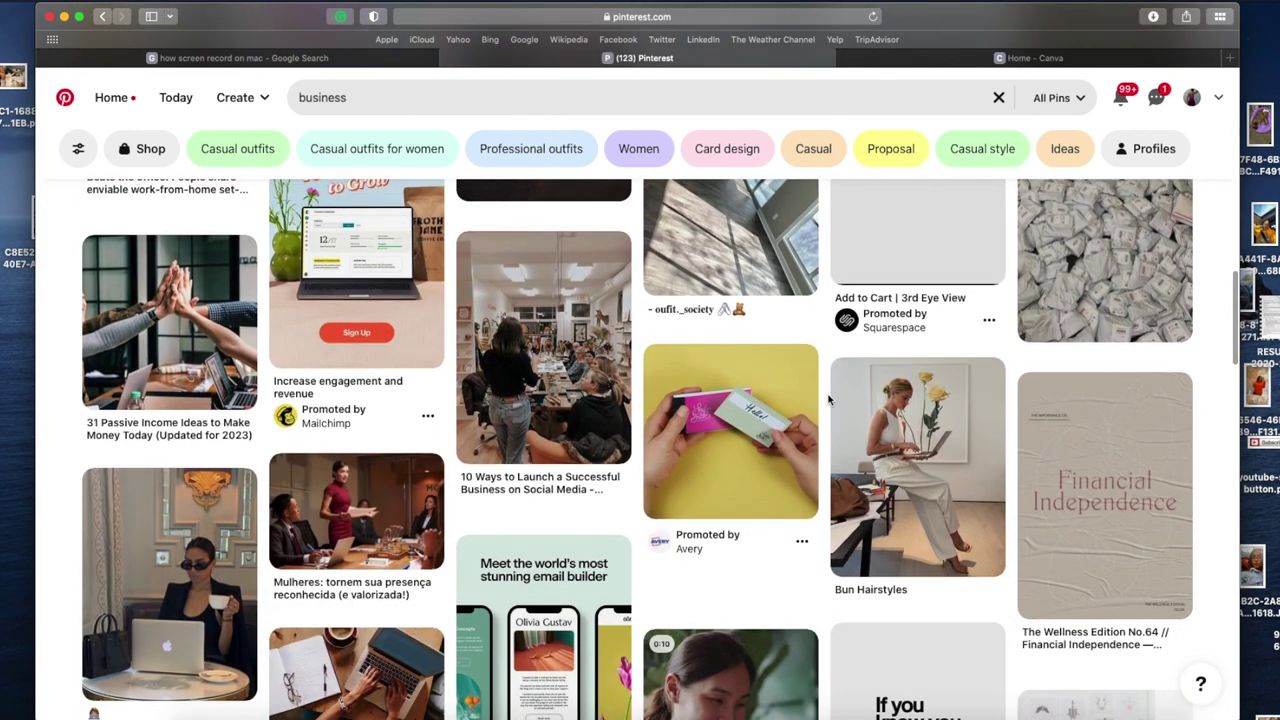
pyautogui.scroll(-1, 828, 399)
pyautogui.scroll(-2, 828, 400)
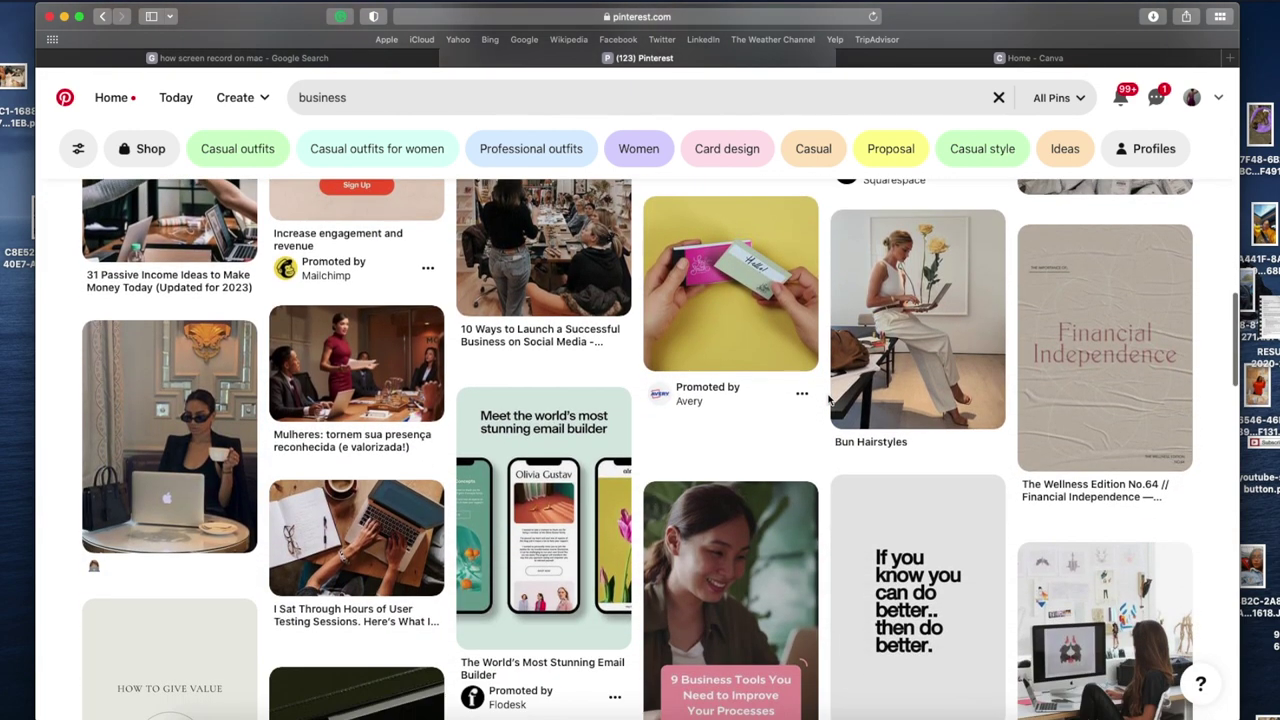
pyautogui.scroll(-6, 828, 399)
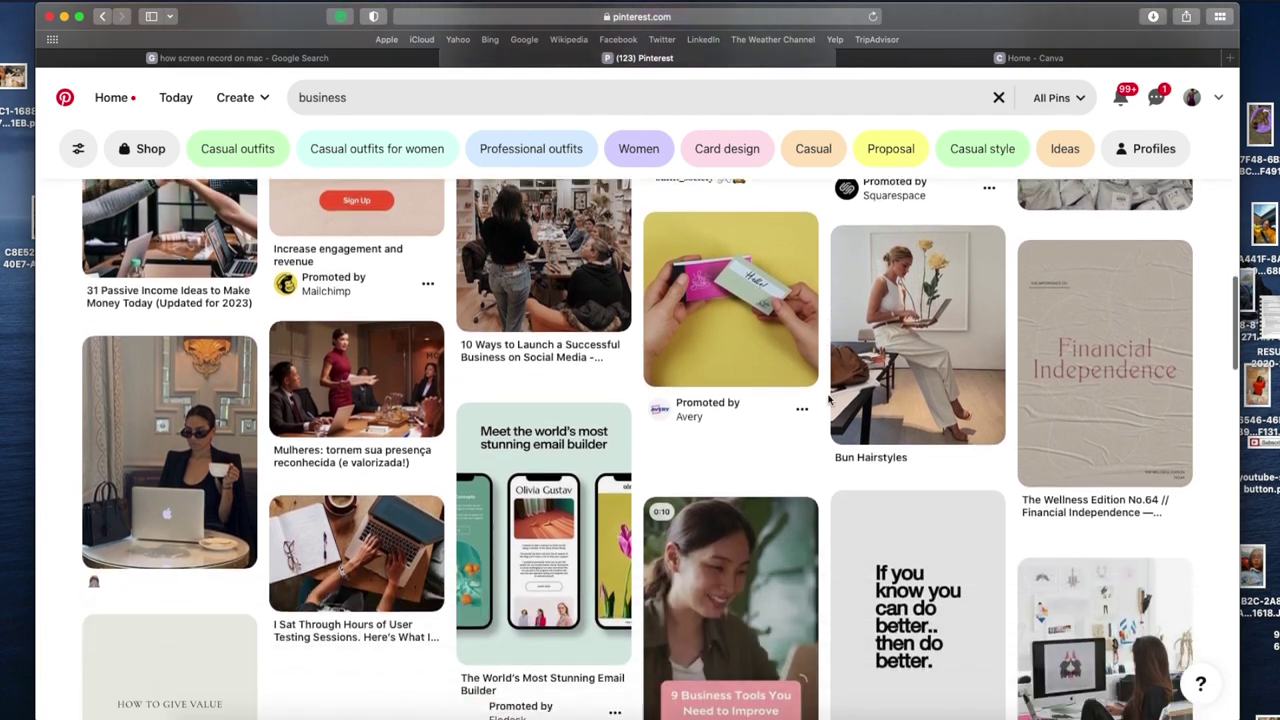
pyautogui.scroll(-2, 828, 399)
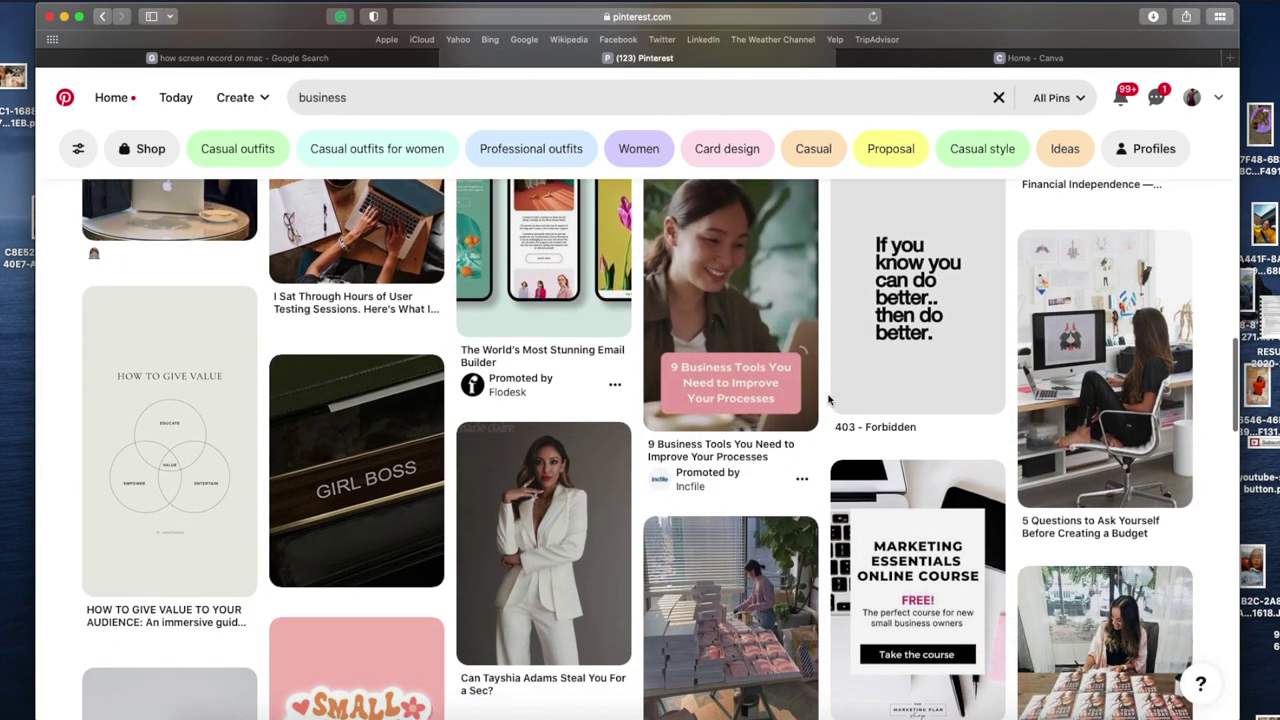
pyautogui.scroll(-2, 828, 400)
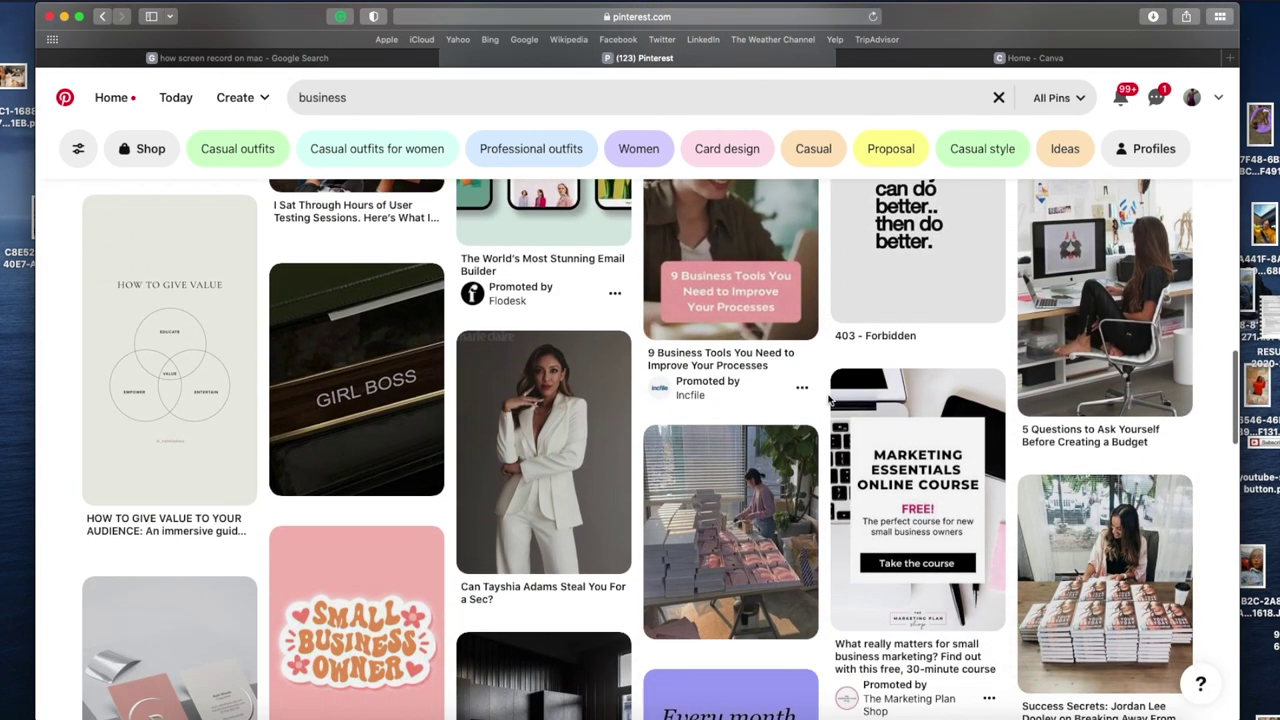
pyautogui.scroll(-4, 828, 399)
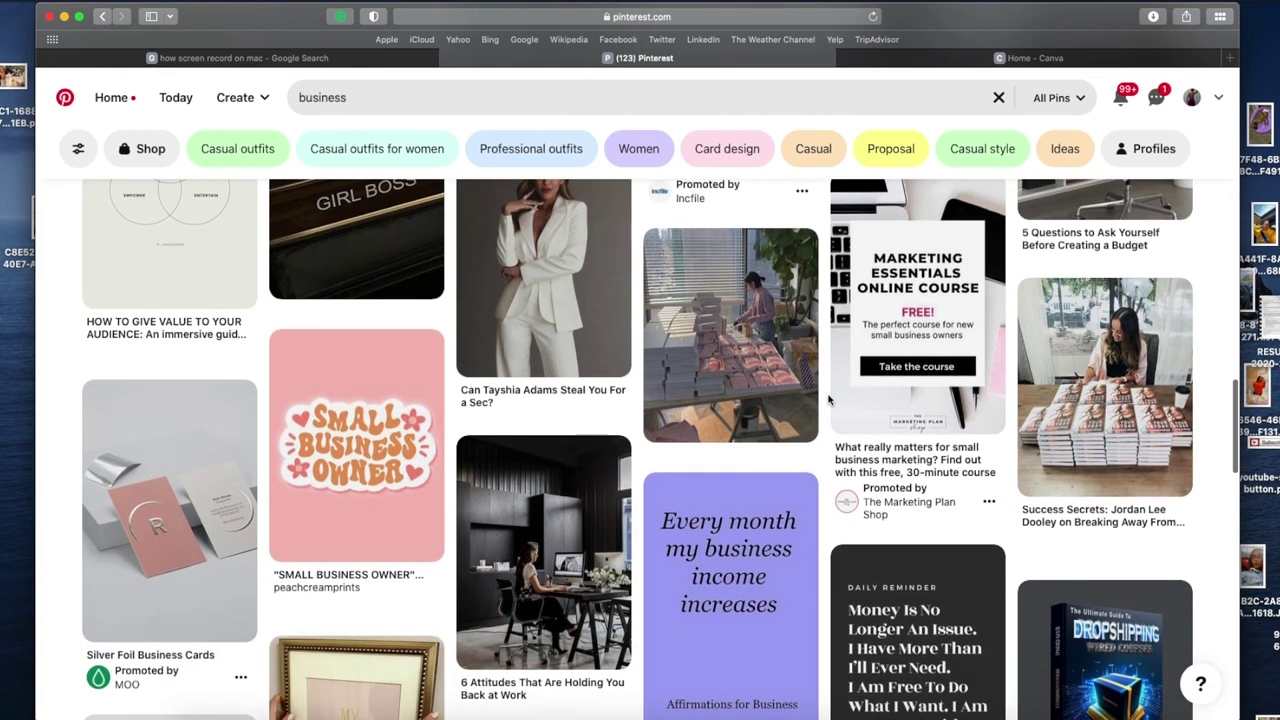
pyautogui.scroll(-7, 828, 400)
pyautogui.scroll(9, 828, 423)
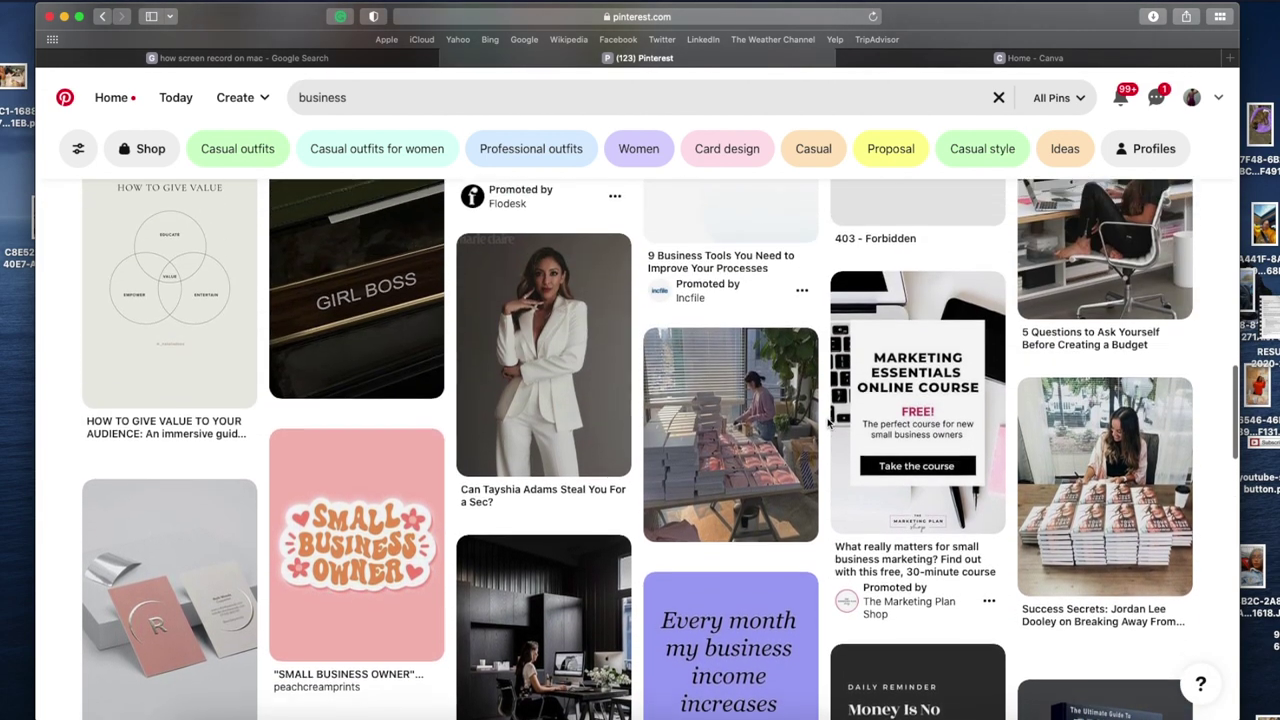
pyautogui.scroll(3, 1099, 360)
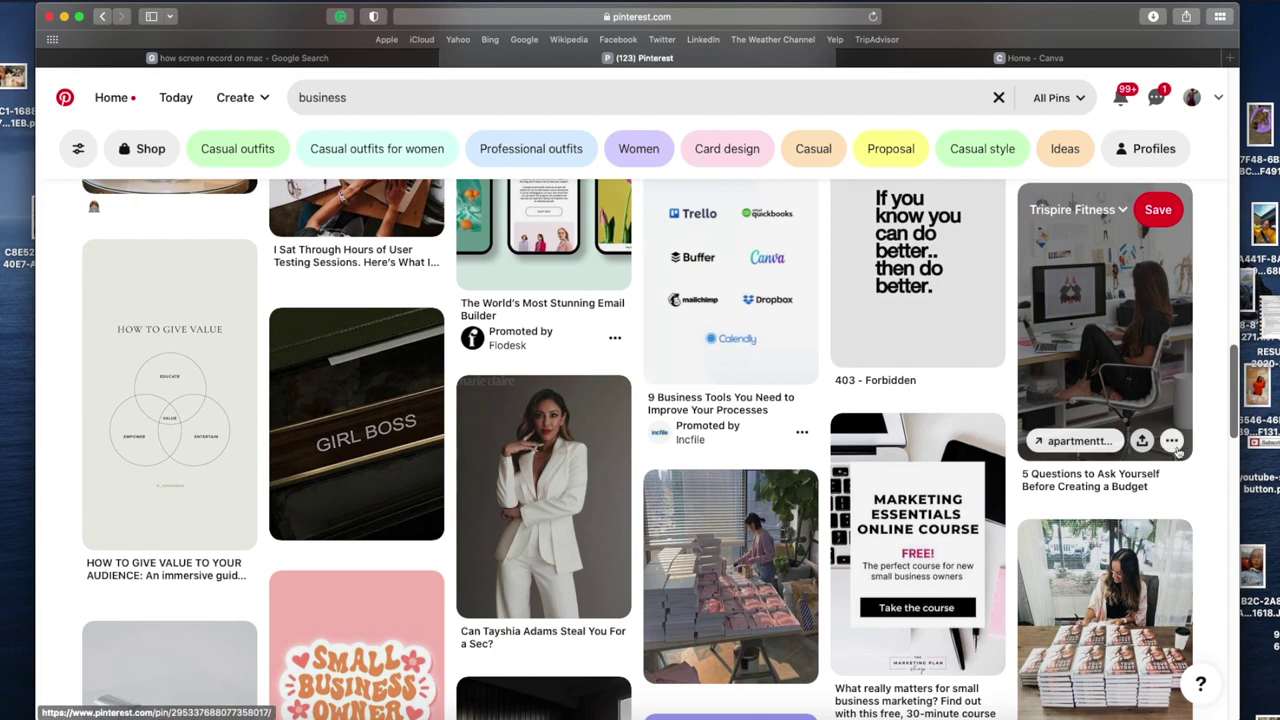
pyautogui.click(1171, 440)
pyautogui.click(1148, 503)
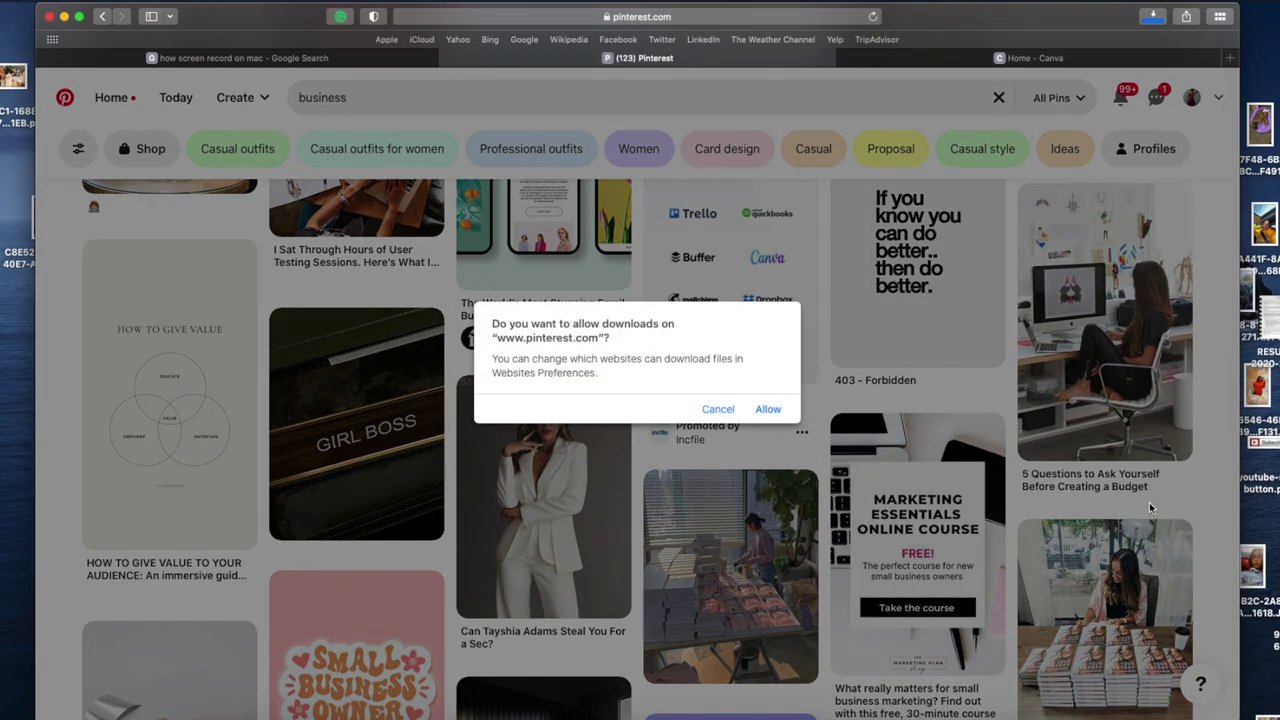
pyautogui.click(765, 411)
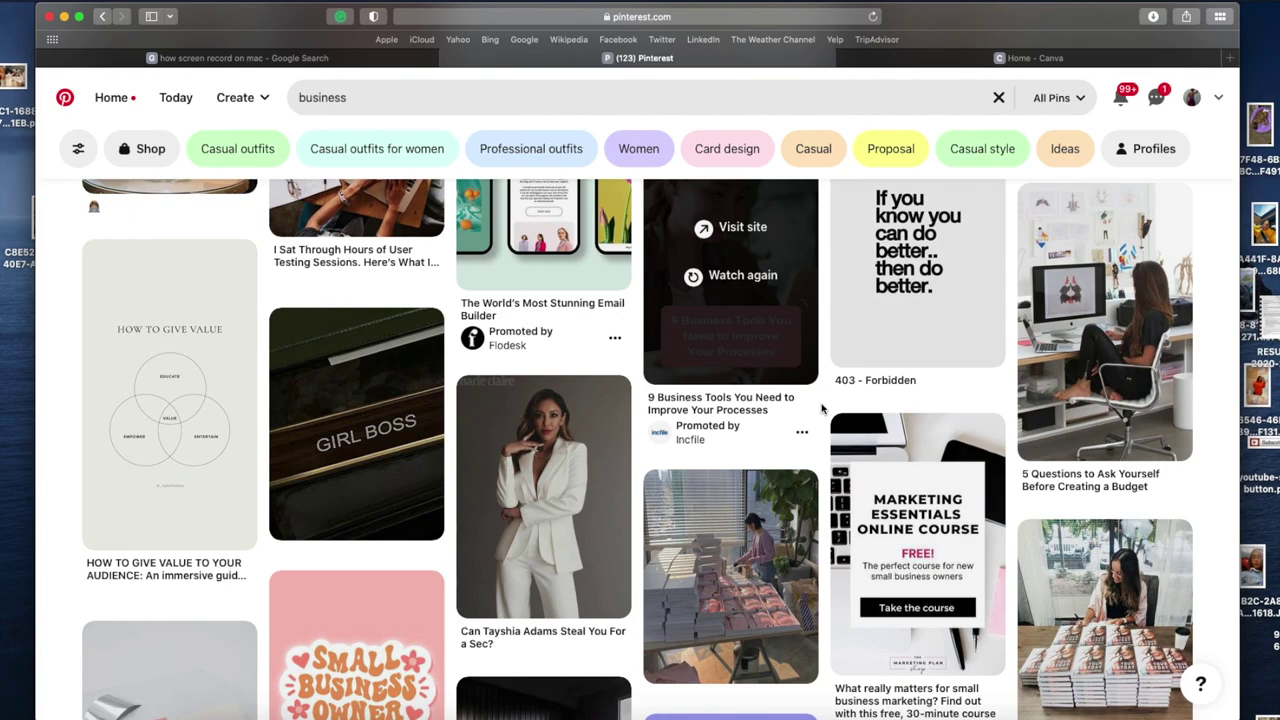
# Step: Switch from Pinterest to the Canva home page tab
pyautogui.scroll(-10, 822, 408)
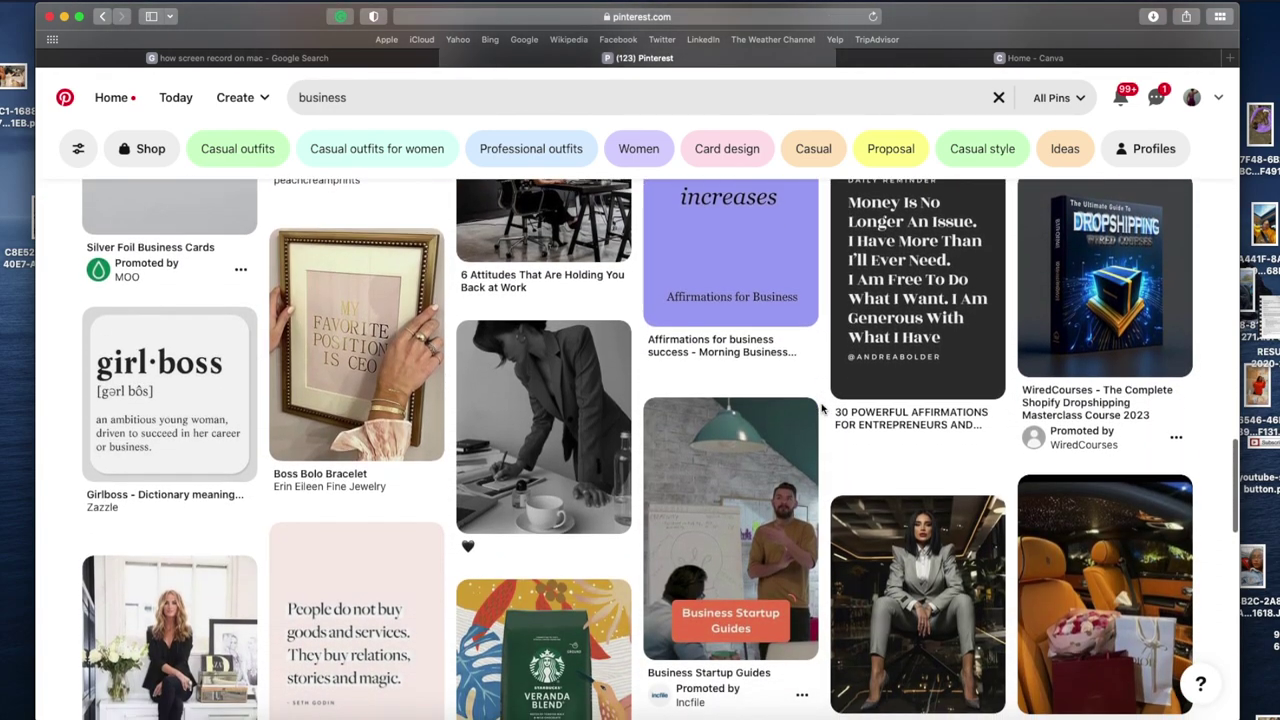
pyautogui.scroll(-6, 822, 408)
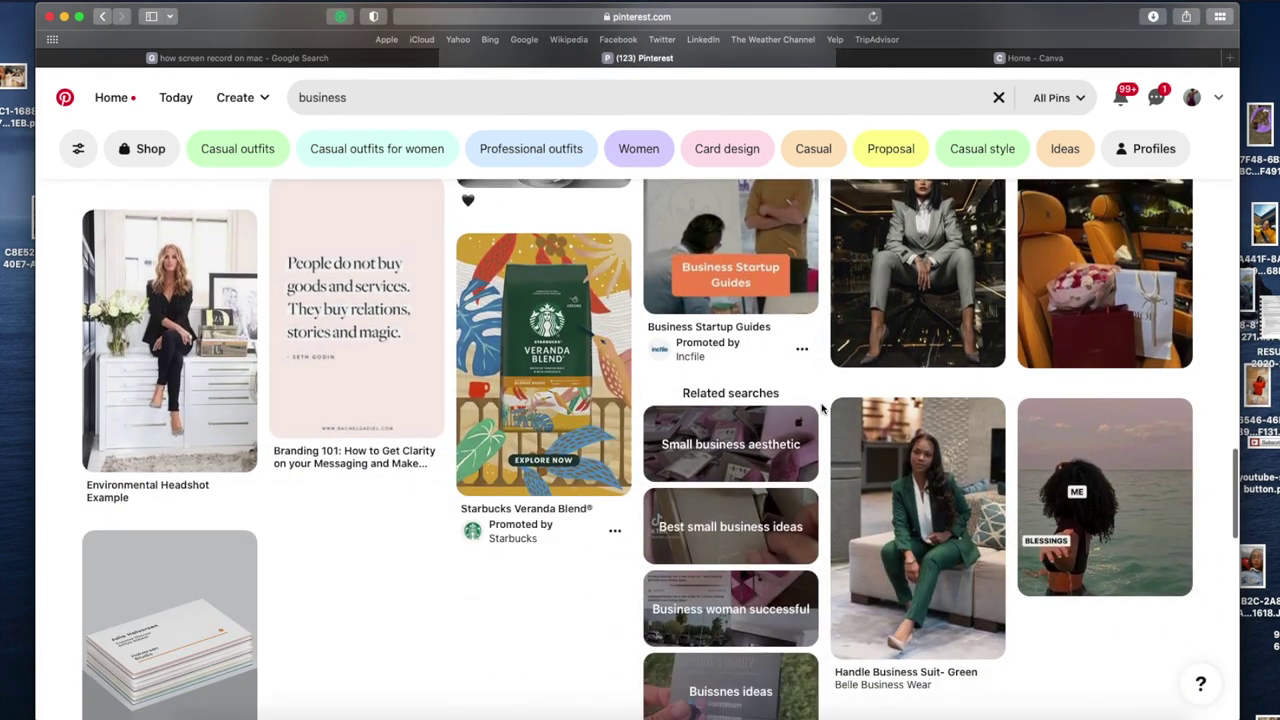
pyautogui.click(980, 60)
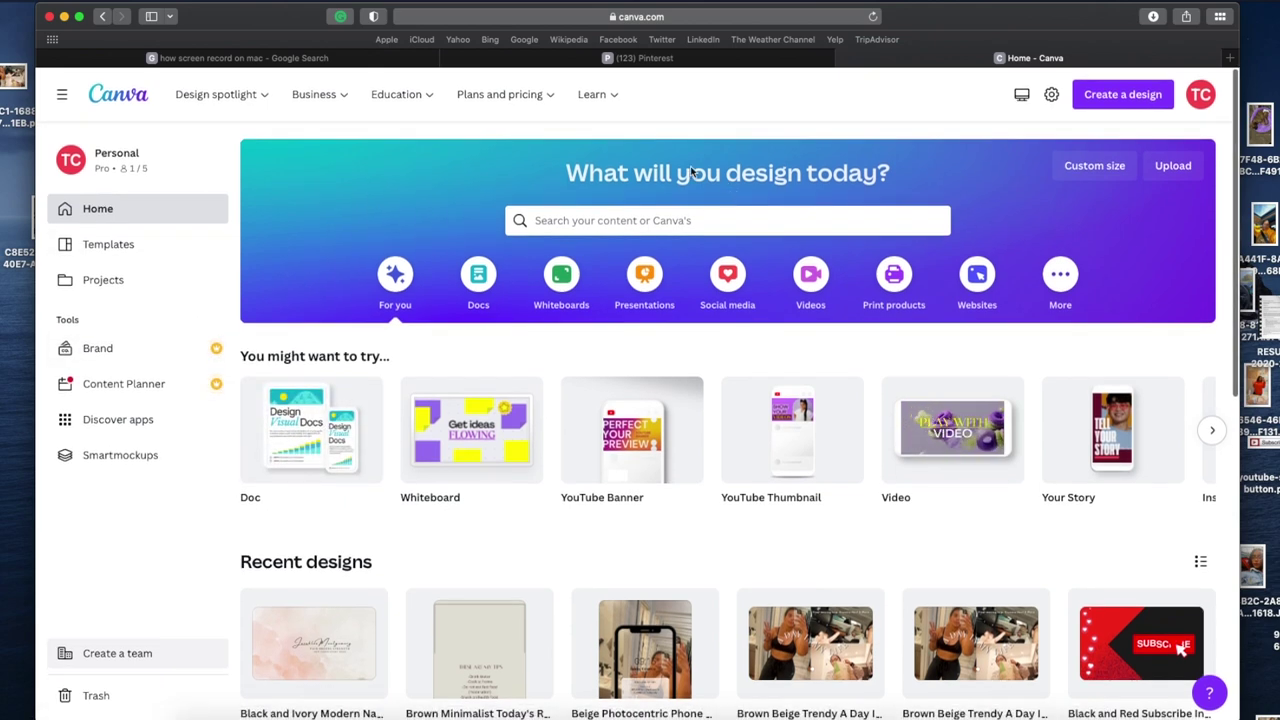
# Step: Search Canva for 'vision board' to list its 432 Vision Board templates
pyautogui.click(621, 221)
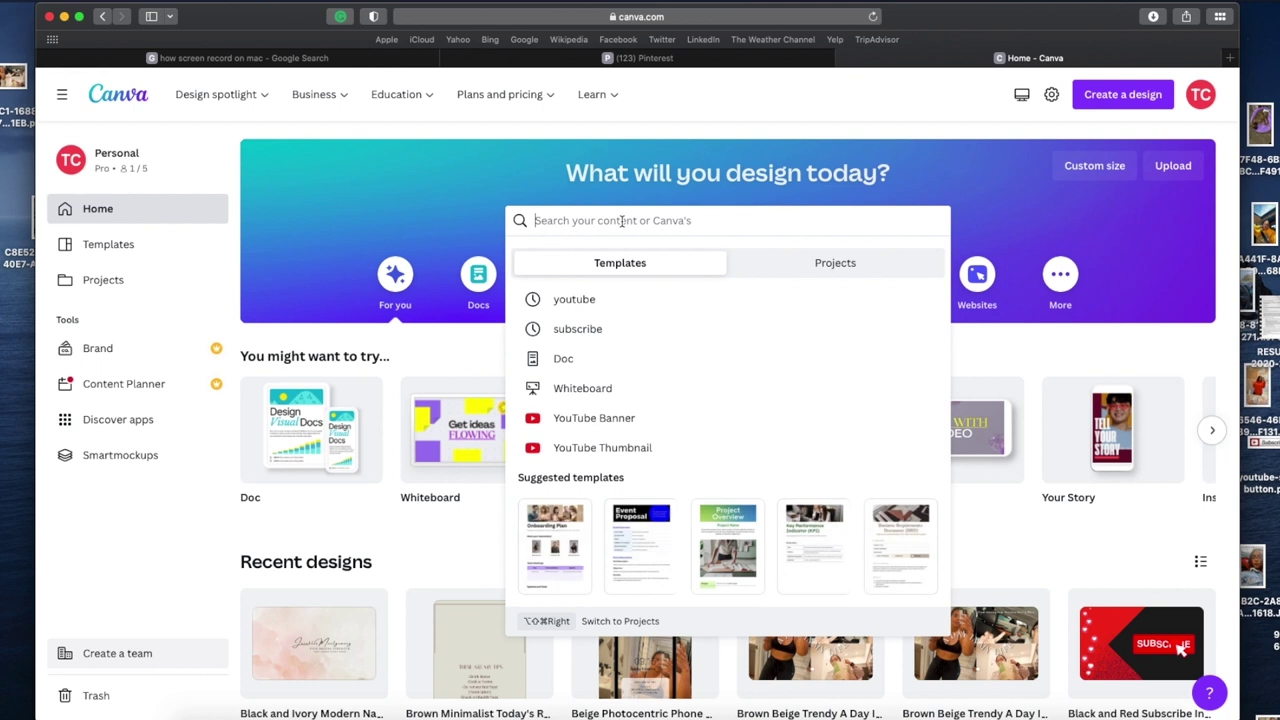
pyautogui.write('visio')
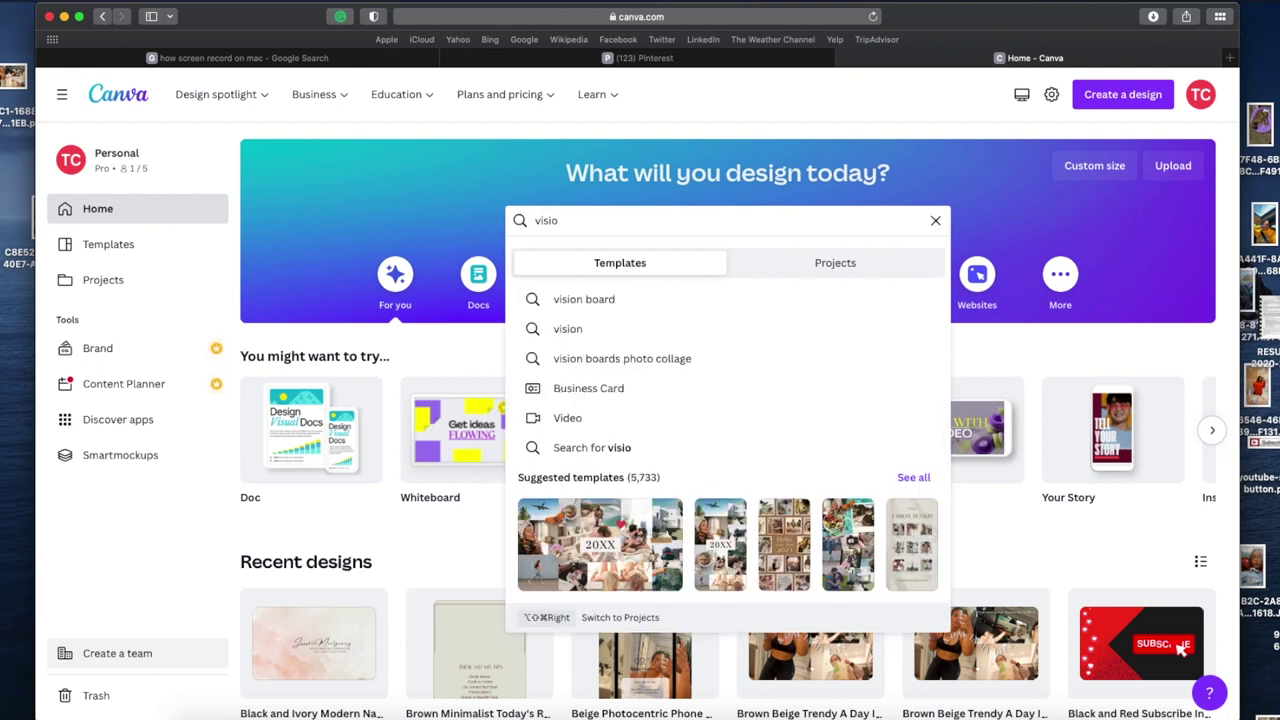
pyautogui.click(600, 298)
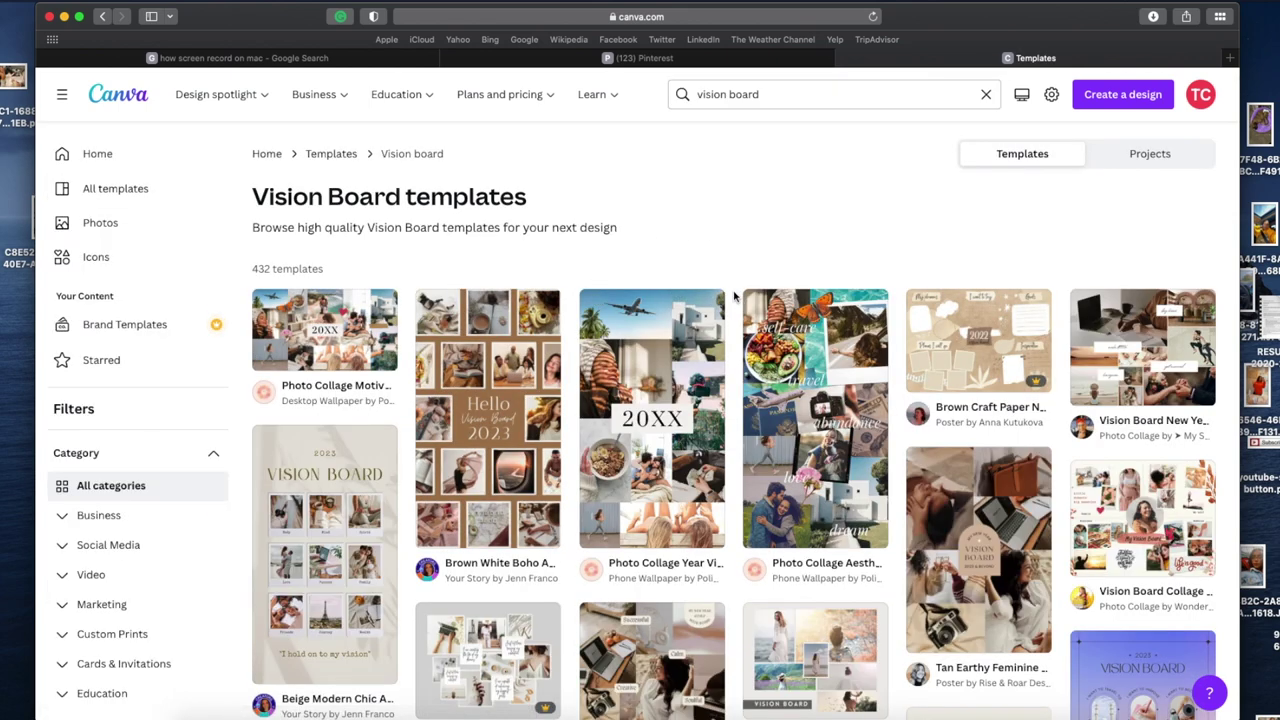
# Step: Find the Neutral Photo Collage Mood Board Aesthetic Phone Wallpaper among Vision Board templates and open it
pyautogui.scroll(-3, 733, 296)
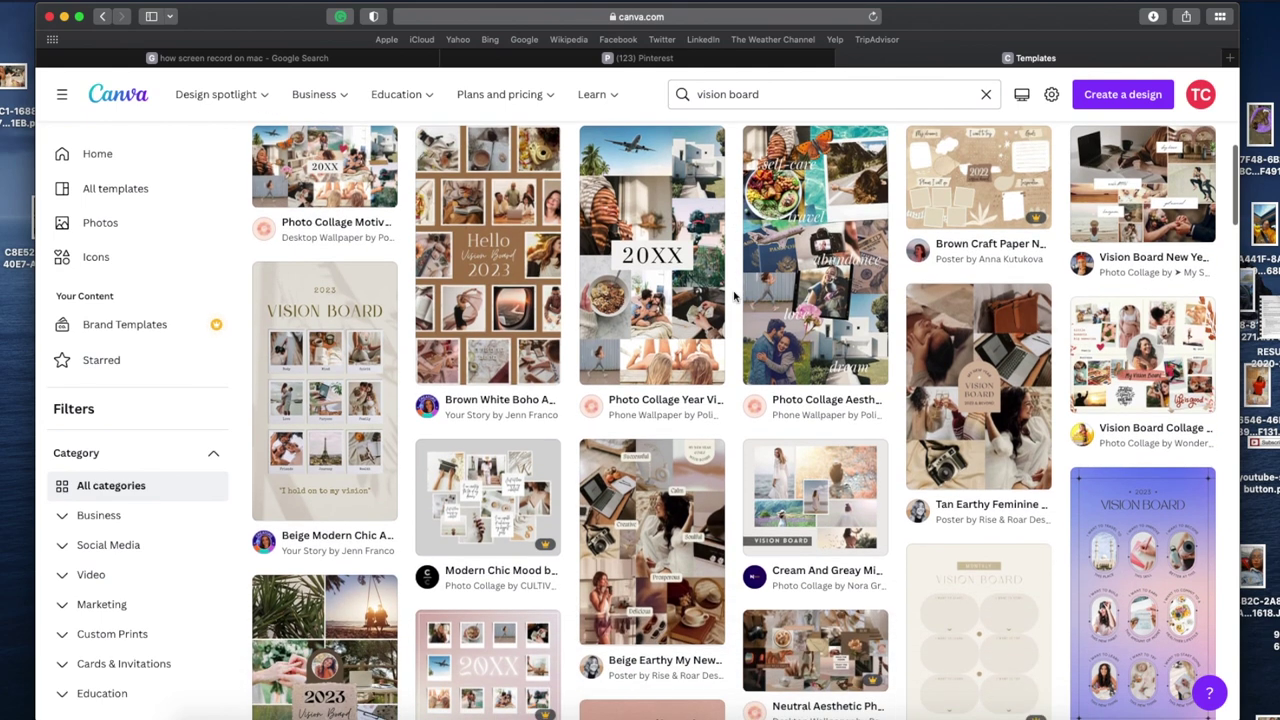
pyautogui.scroll(-2, 733, 296)
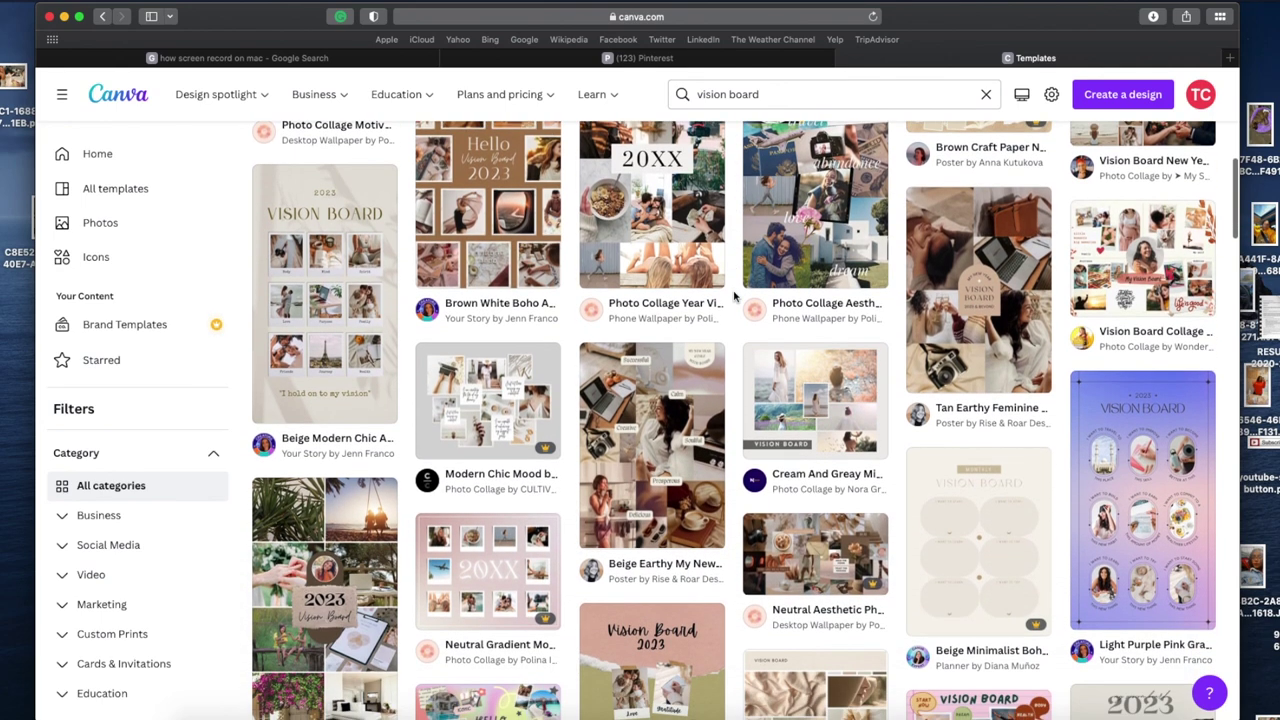
pyautogui.scroll(-2, 733, 296)
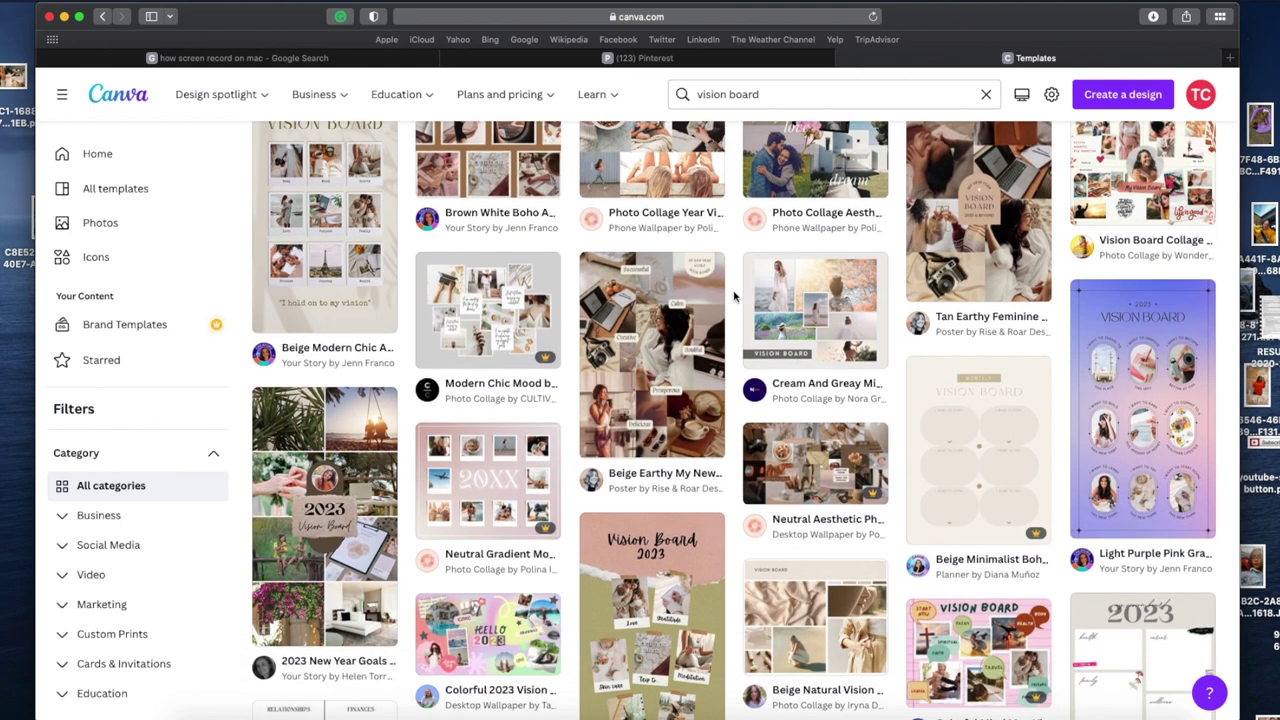
pyautogui.scroll(-3, 733, 296)
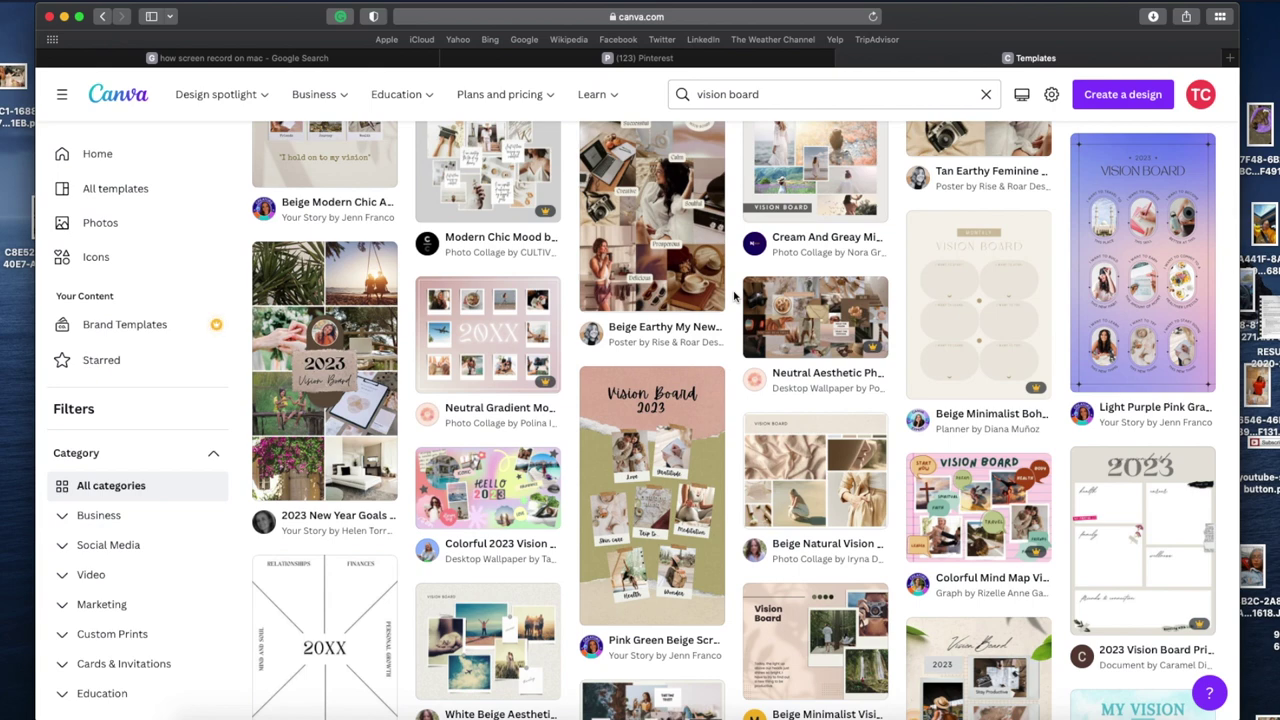
pyautogui.scroll(-3, 733, 296)
pyautogui.scroll(-2, 733, 296)
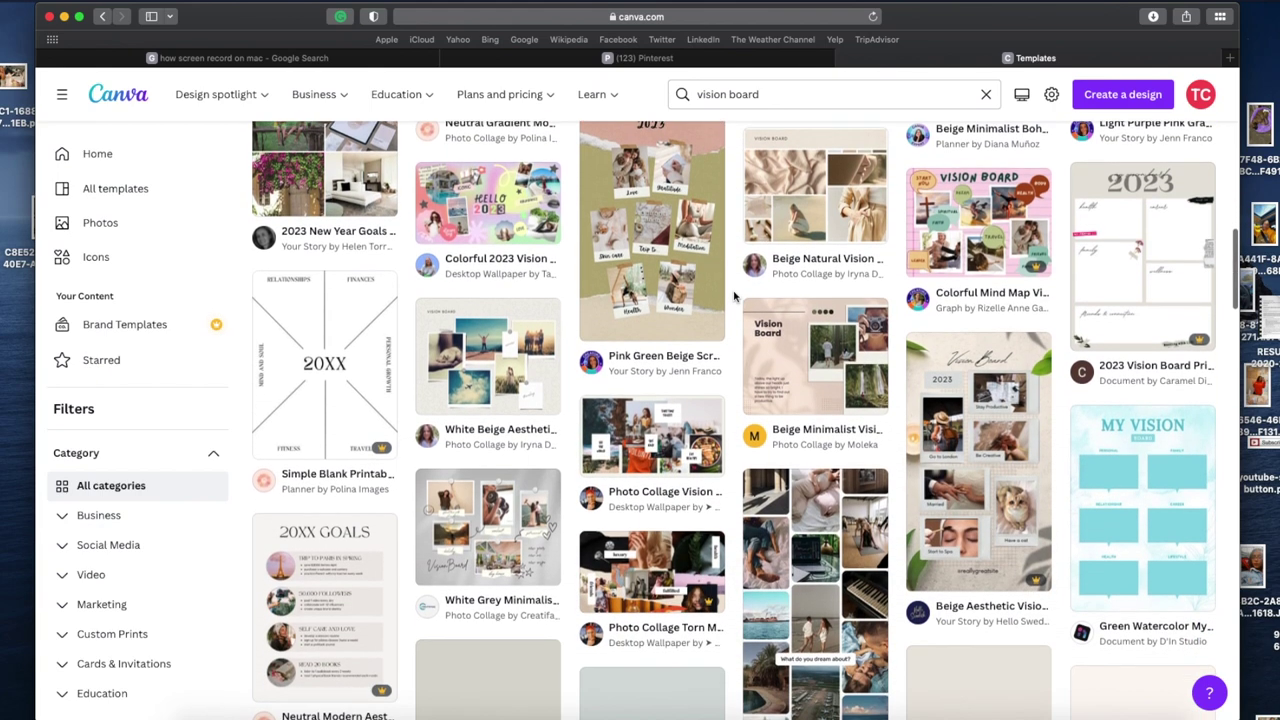
pyautogui.scroll(-6, 733, 296)
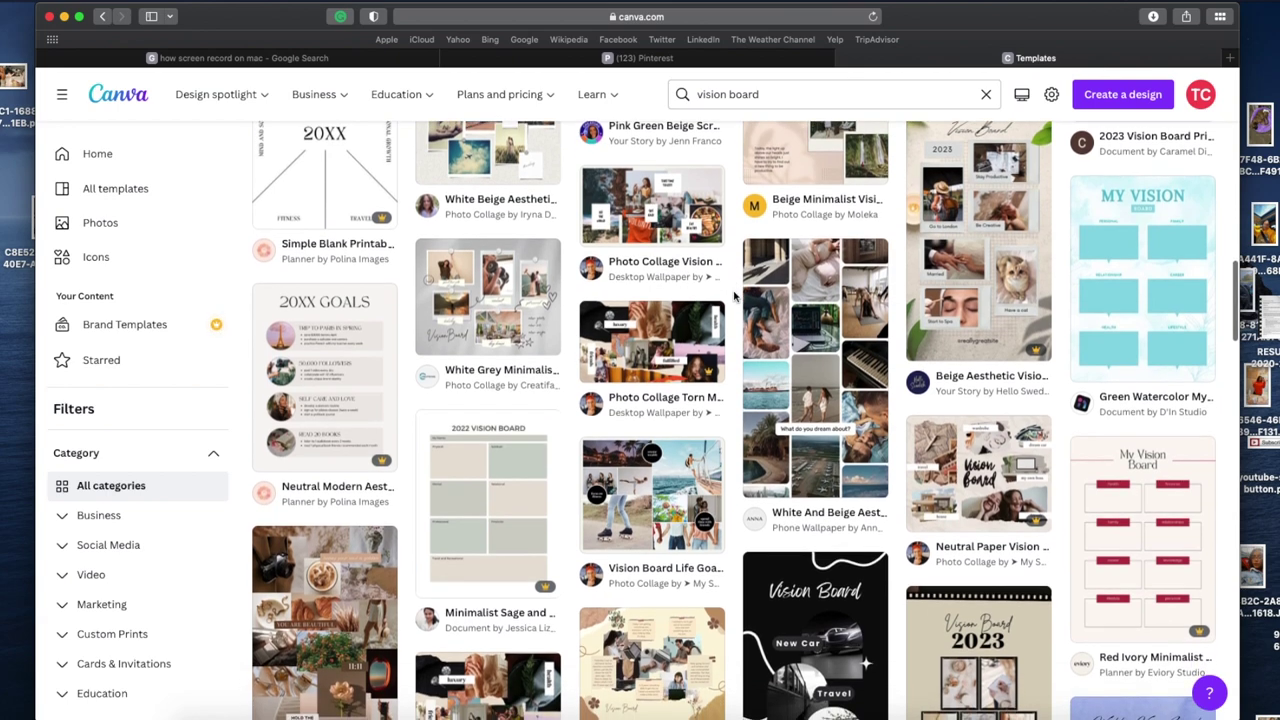
pyautogui.scroll(-2, 733, 296)
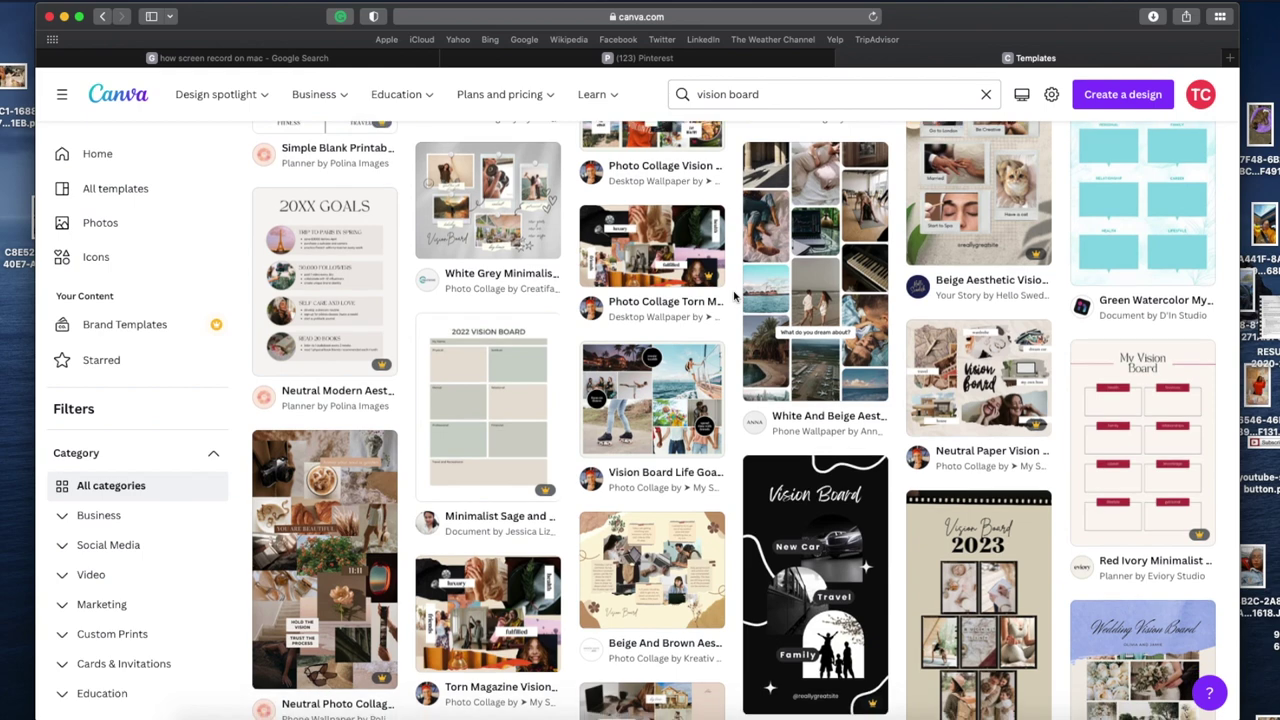
pyautogui.scroll(-3, 733, 296)
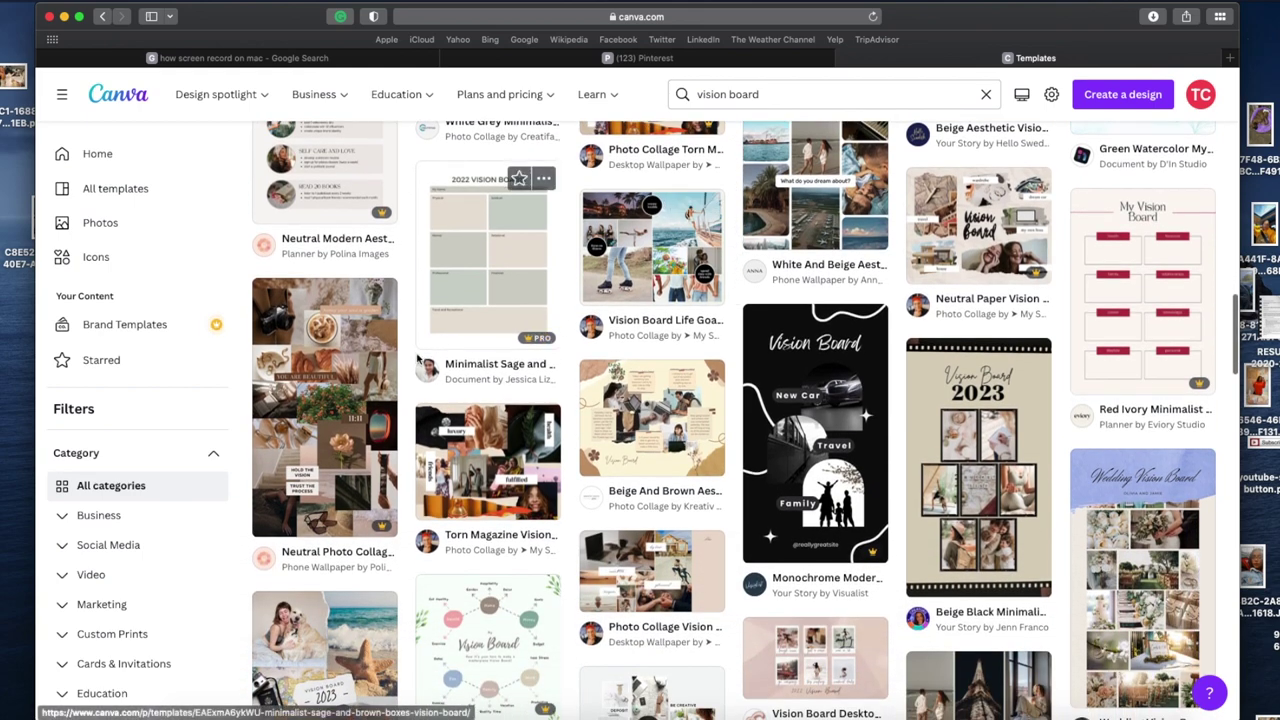
pyautogui.click(366, 385)
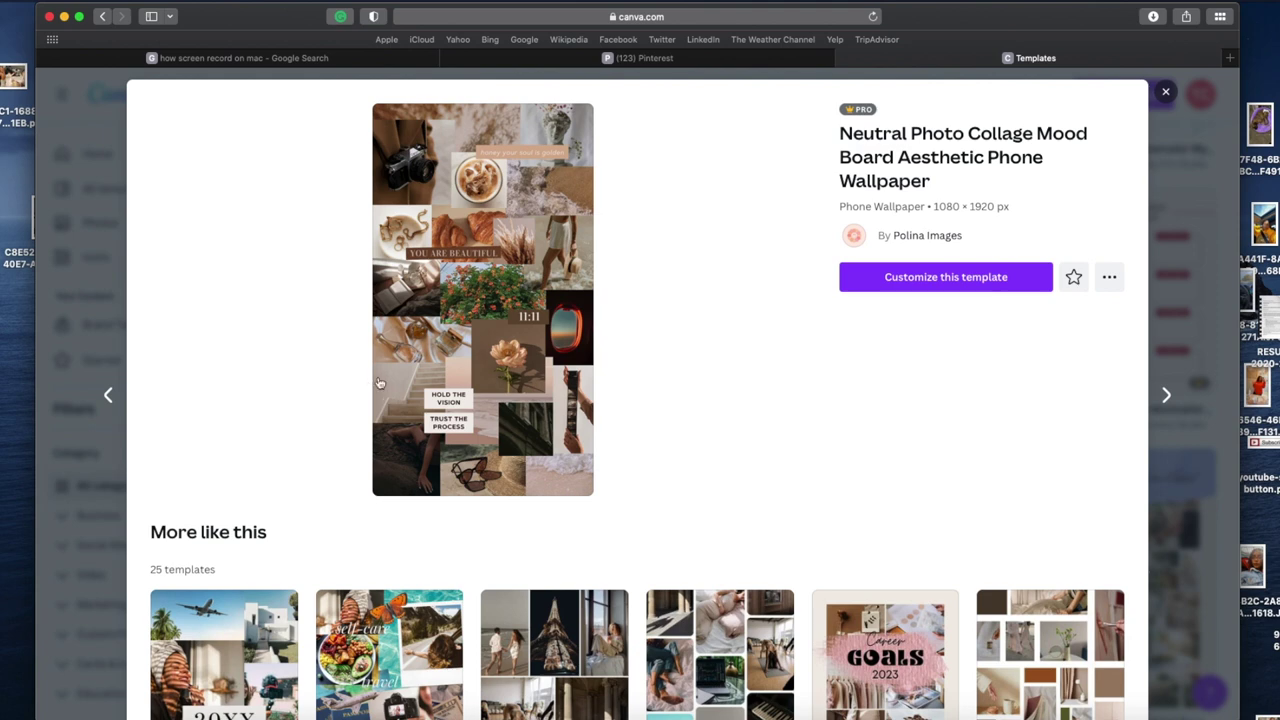
pyautogui.scroll(-1, 526, 325)
pyautogui.click(577, 362)
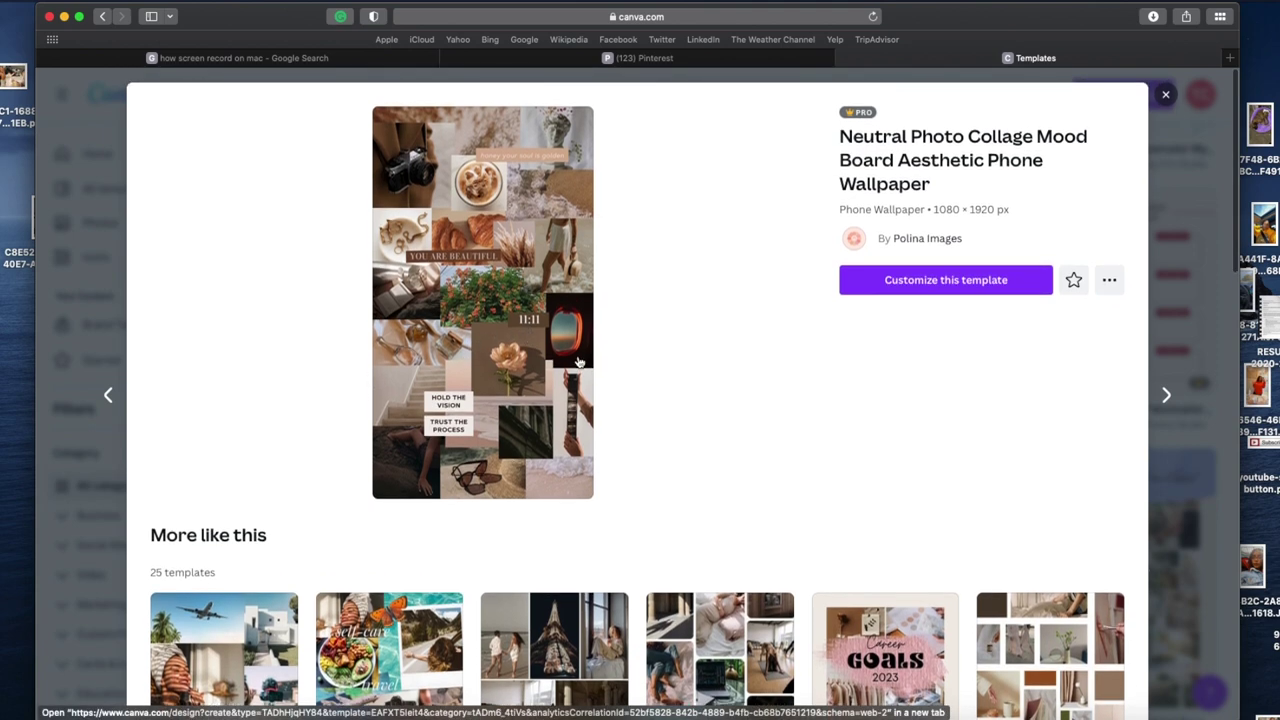
# Step: Select the sky placeholder photo in the collage's top-left slot
pyautogui.click(713, 250)
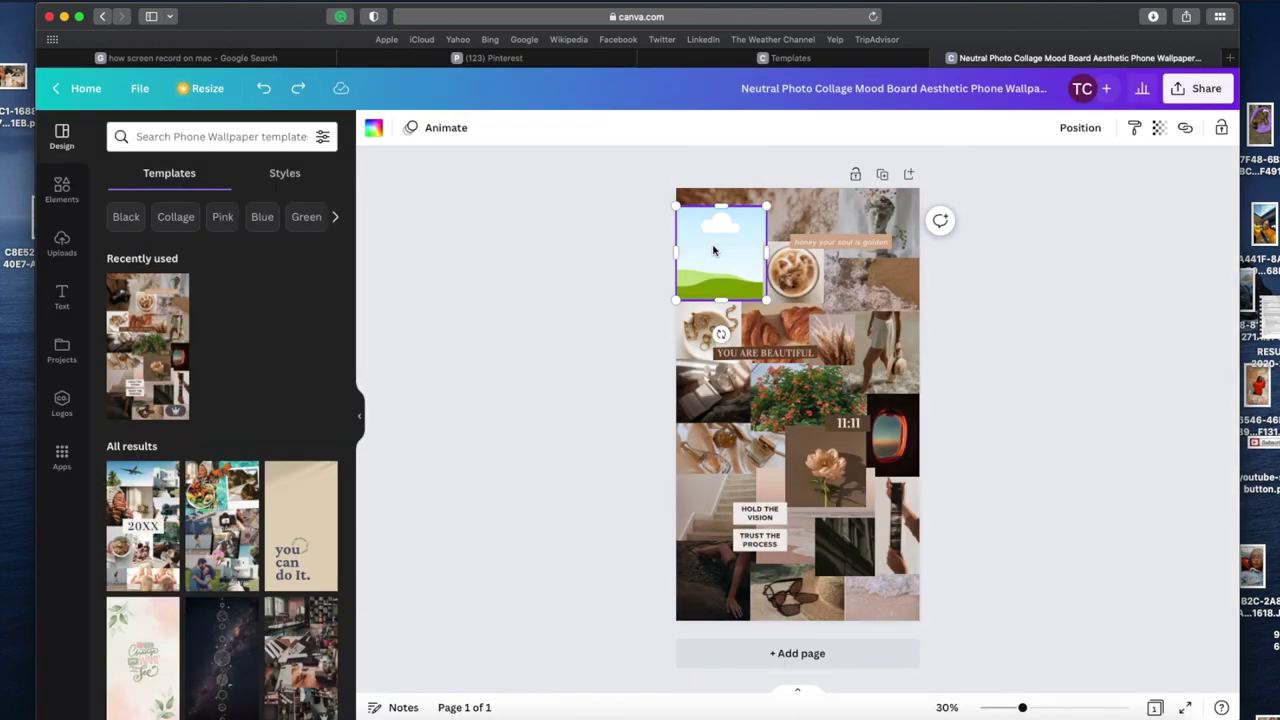
pyautogui.click(721, 255)
pyautogui.click(608, 217)
pyautogui.click(734, 247)
# Step: Upload Pure Curly Hair Extensions.jpg from the Downloads folder to Canva
pyautogui.click(62, 248)
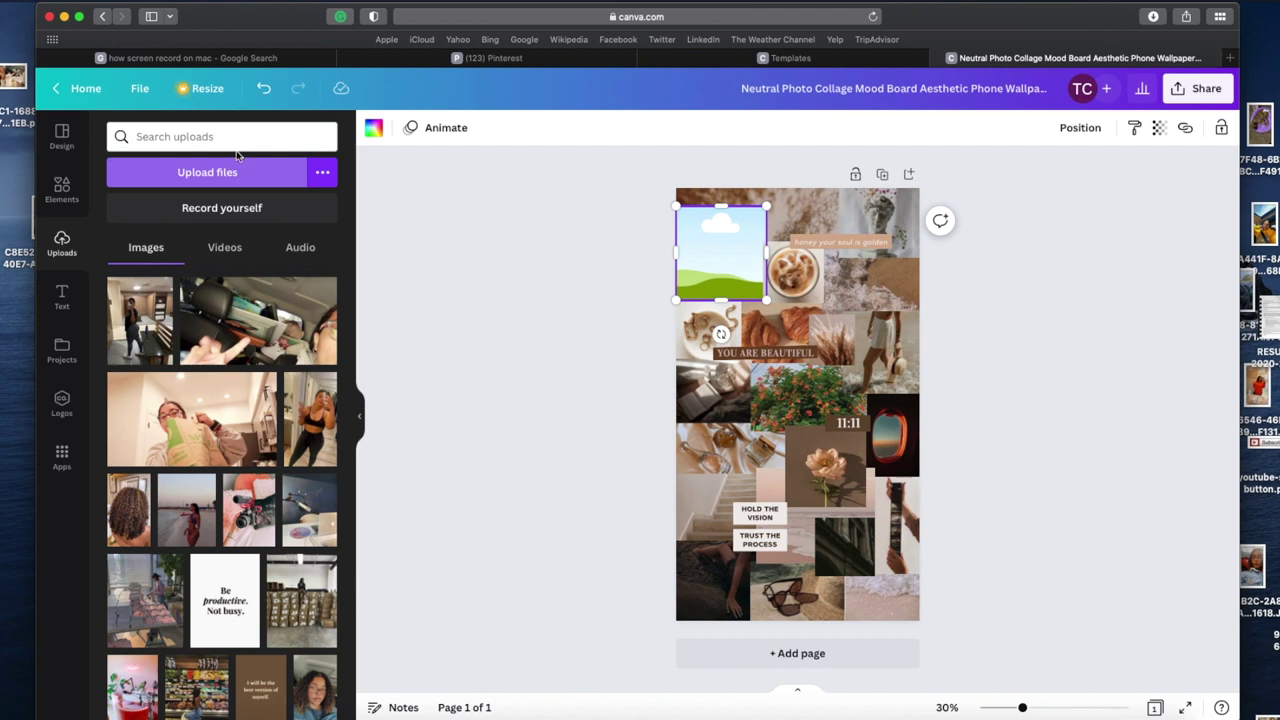
pyautogui.click(238, 162)
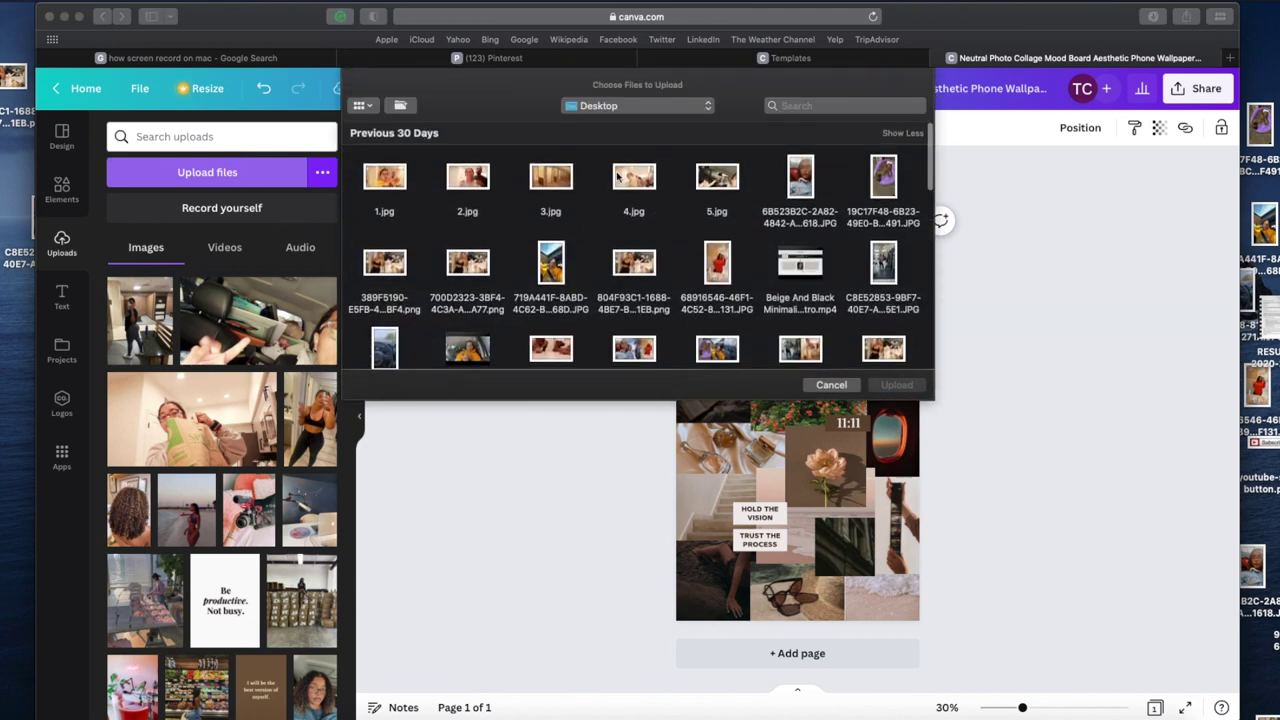
pyautogui.click(686, 107)
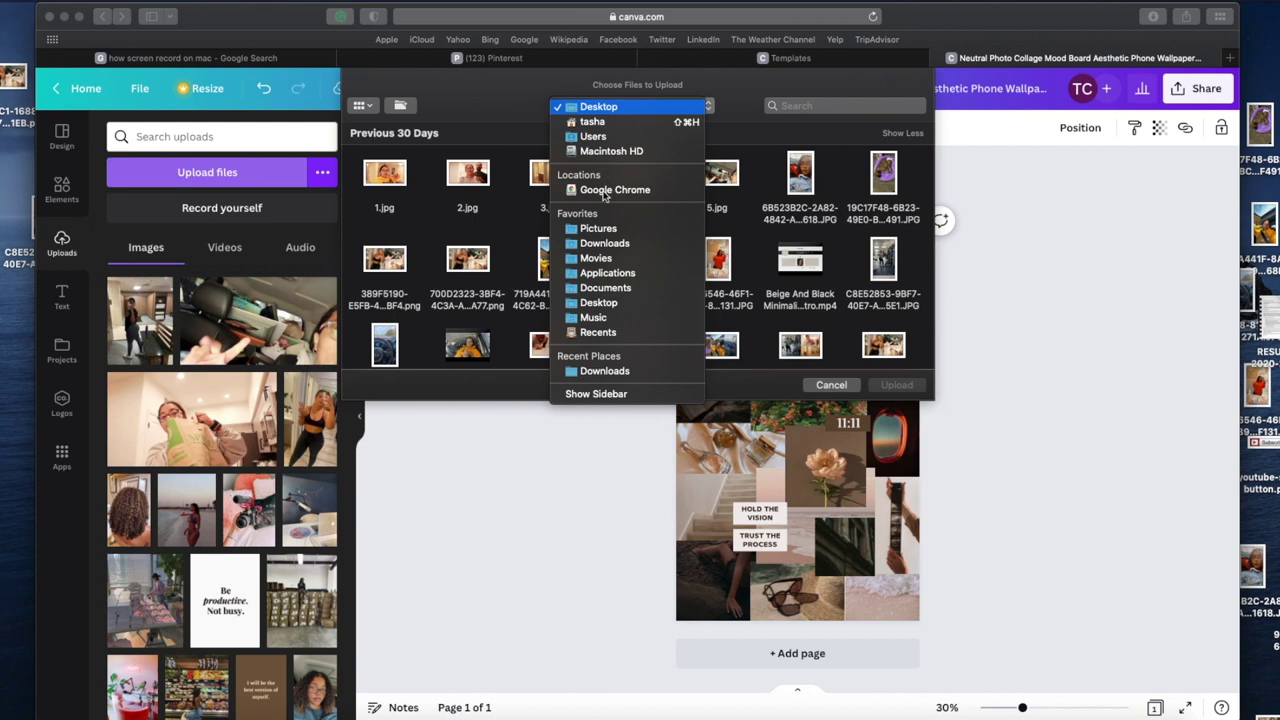
pyautogui.click(606, 243)
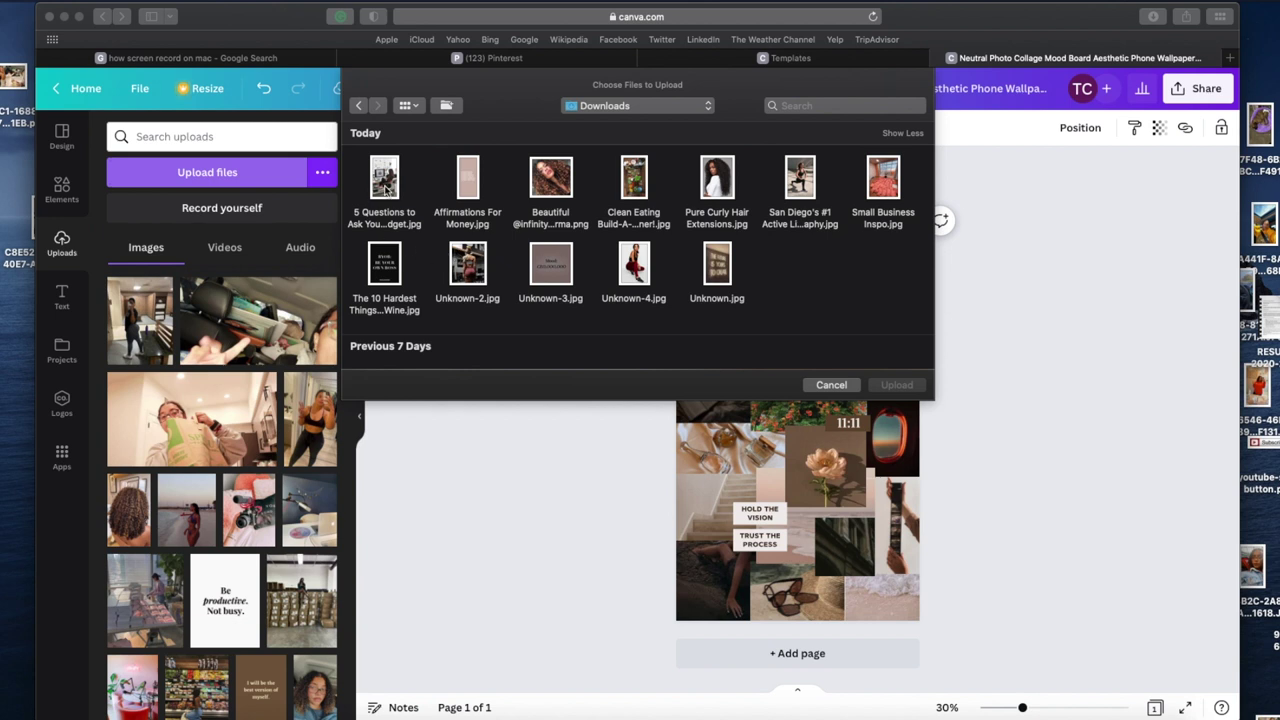
pyautogui.click(716, 184)
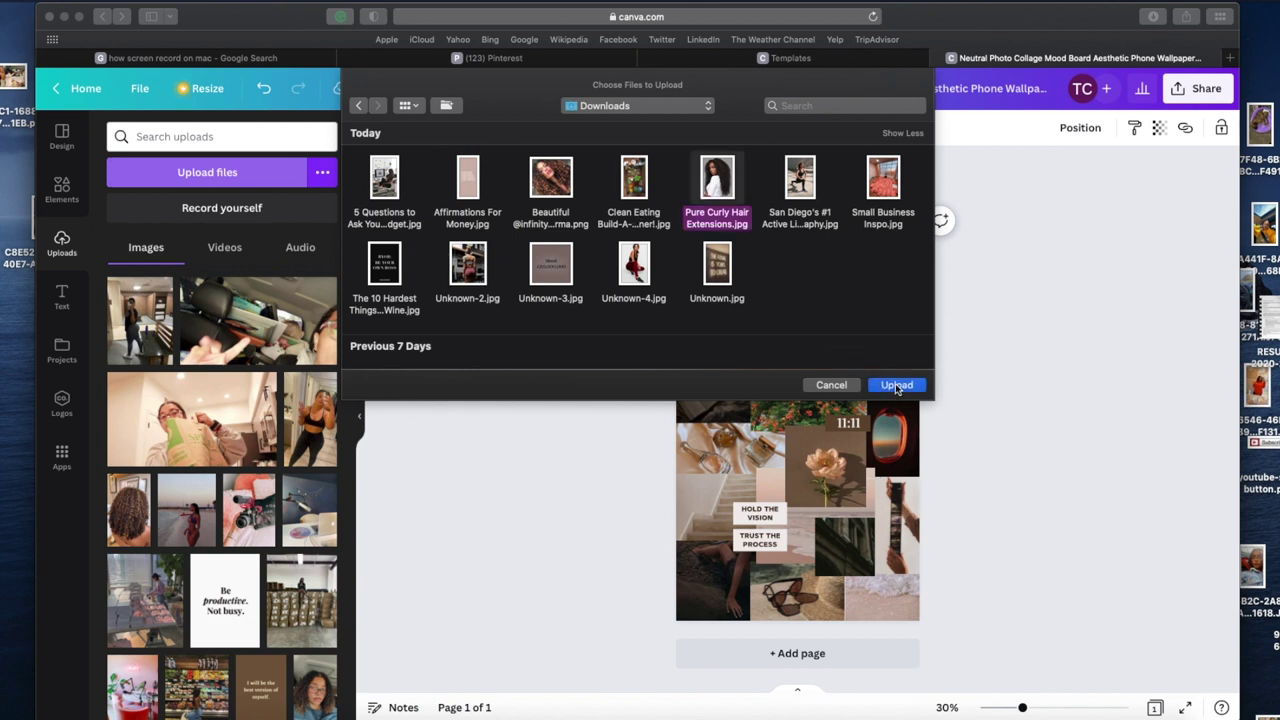
pyautogui.click(896, 385)
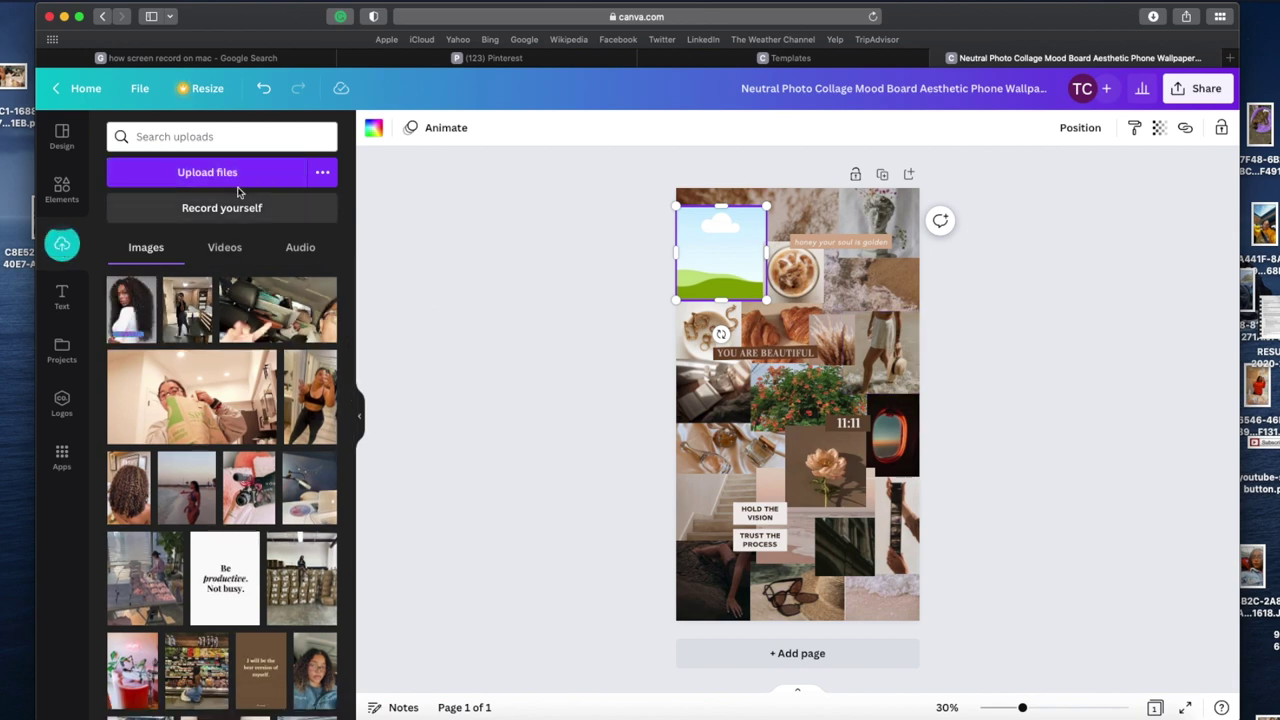
# Step: Place the curly-hair photo in the top-left slot and upload the curly-hair portrait image
pyautogui.moveTo(131, 310); pyautogui.dragTo(719, 241)
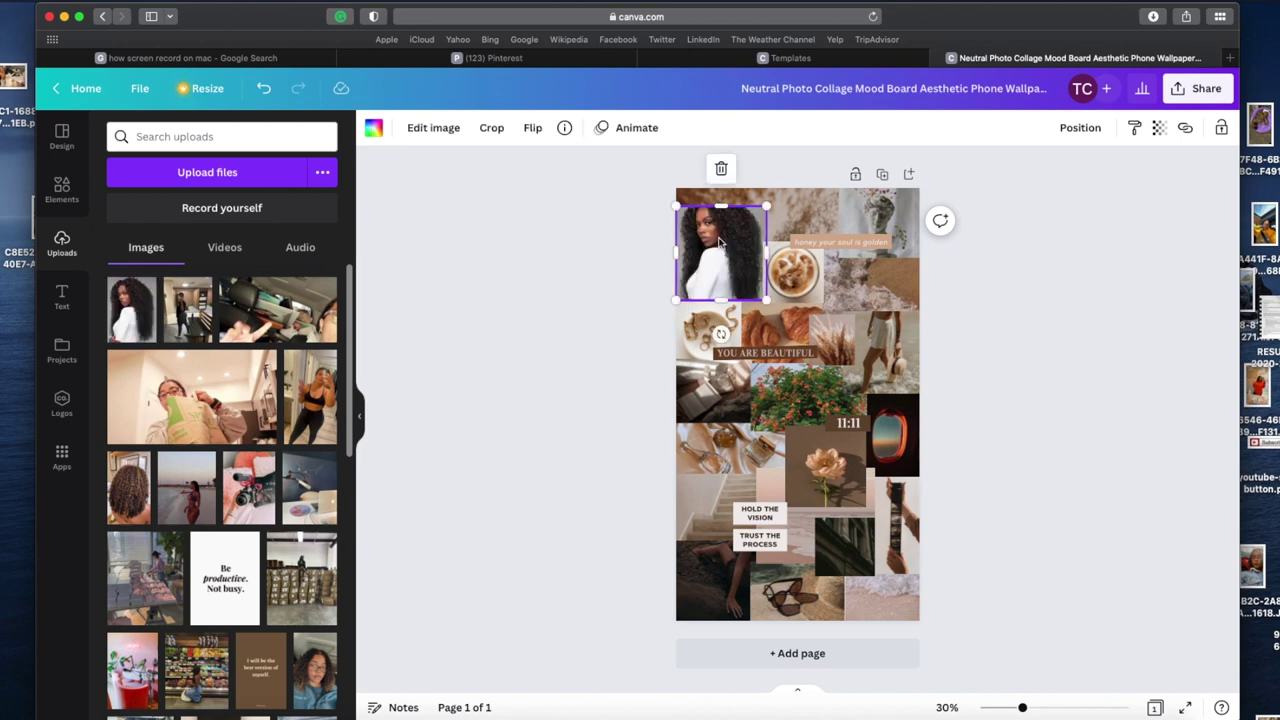
pyautogui.click(210, 180)
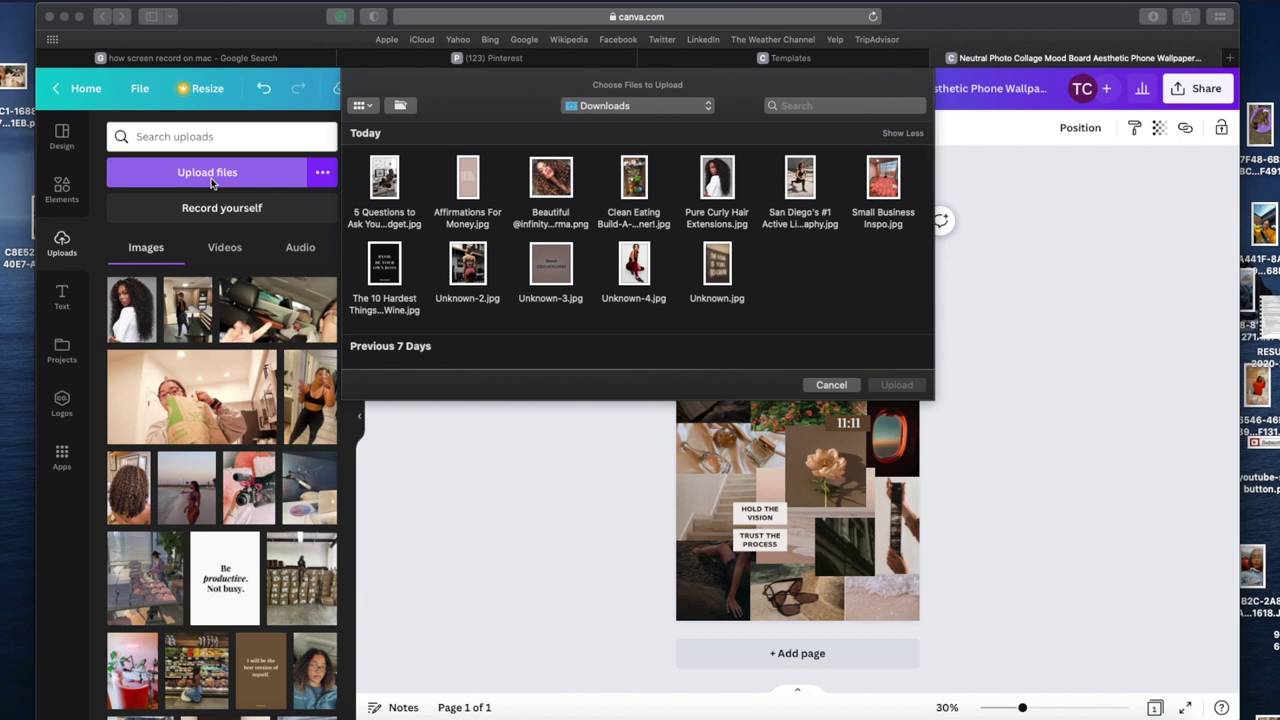
pyautogui.click(553, 188)
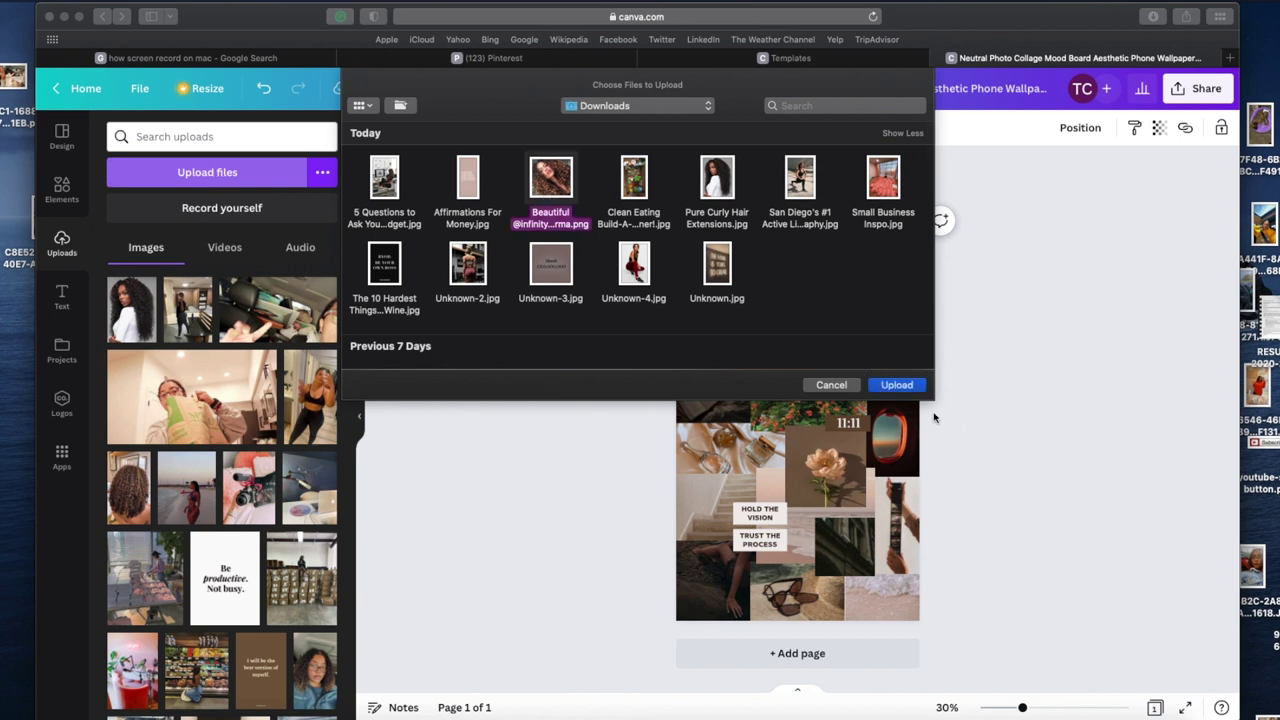
pyautogui.click(897, 385)
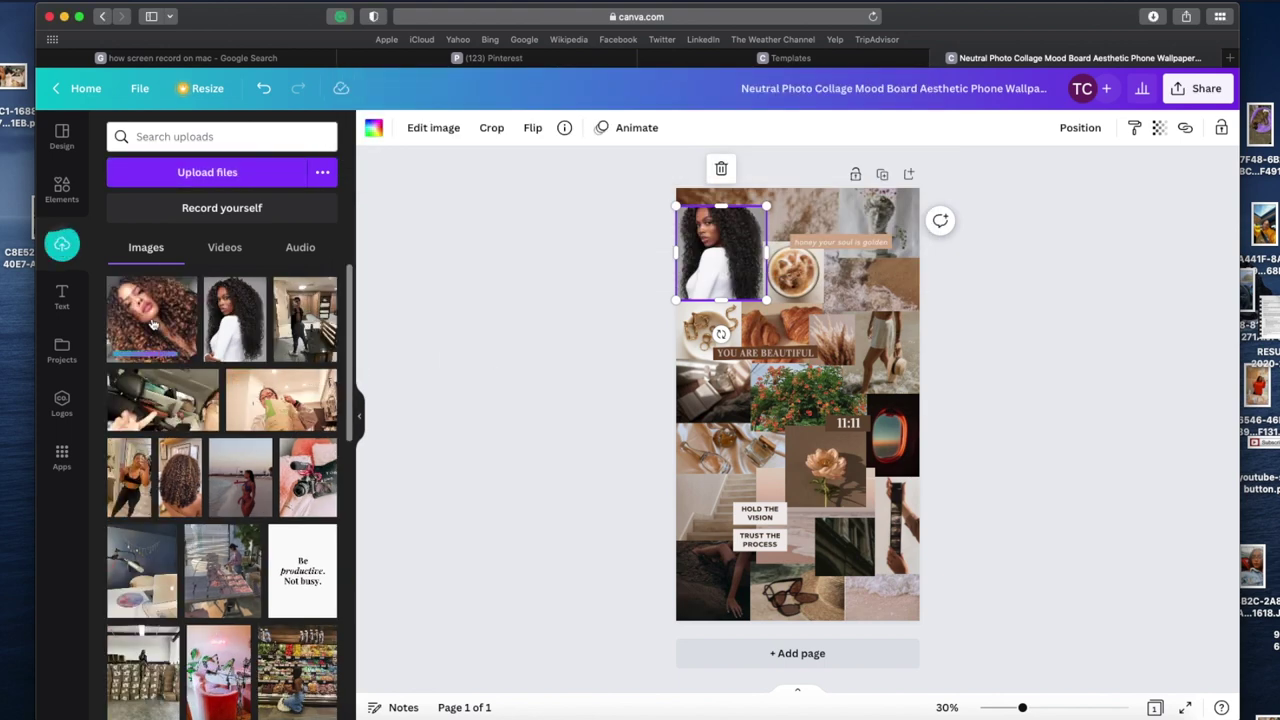
# Step: Put the curly-hair portrait into the left-middle slot, replacing the stairs photo
pyautogui.moveTo(155, 323); pyautogui.dragTo(714, 396)
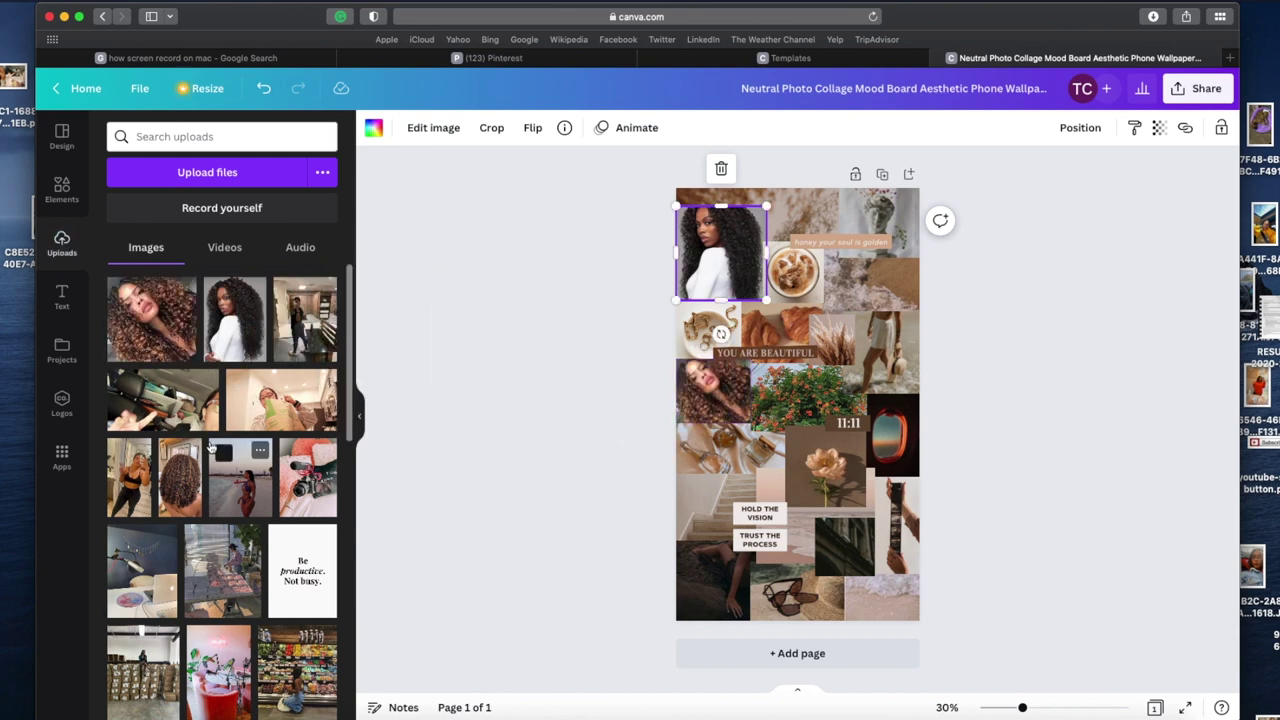
pyautogui.moveTo(183, 489); pyautogui.dragTo(698, 496)
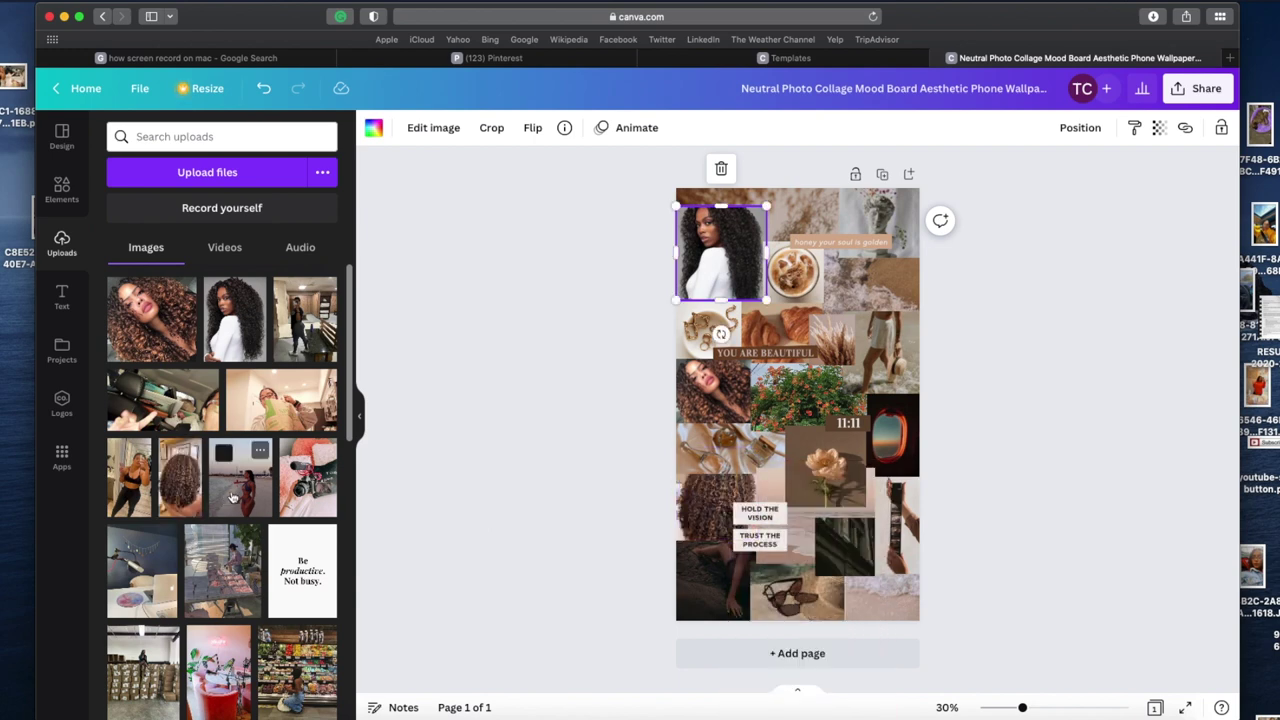
pyautogui.scroll(-3, 250, 460)
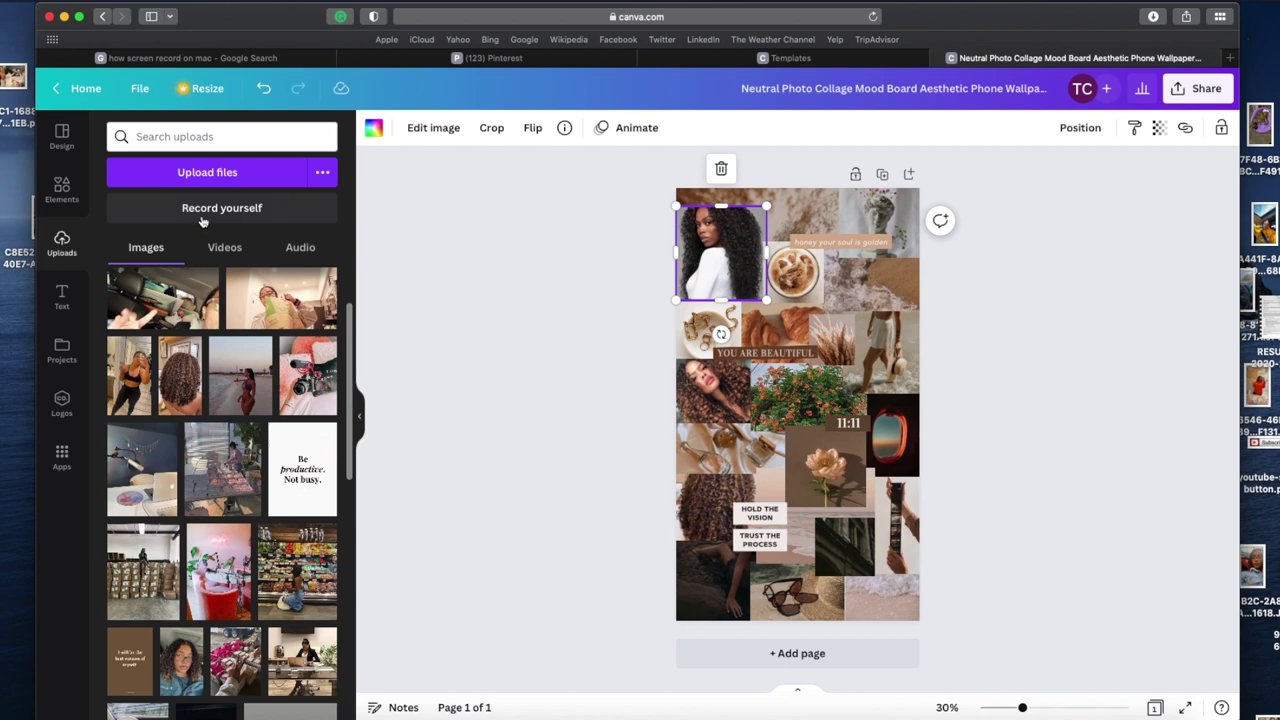
# Step: Upload Unknown.jpg, the 10 Hardest Things image and Affirmations For Money.jpg from Downloads
pyautogui.click(207, 172)
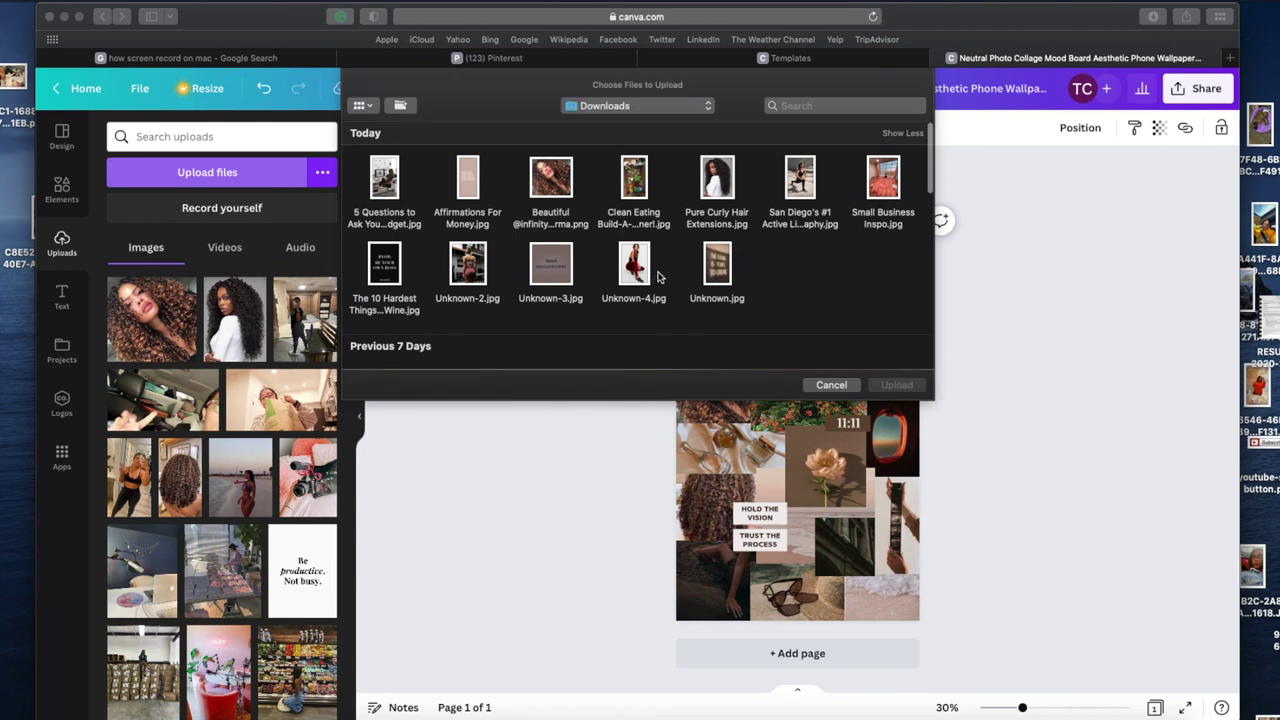
pyautogui.click(710, 268)
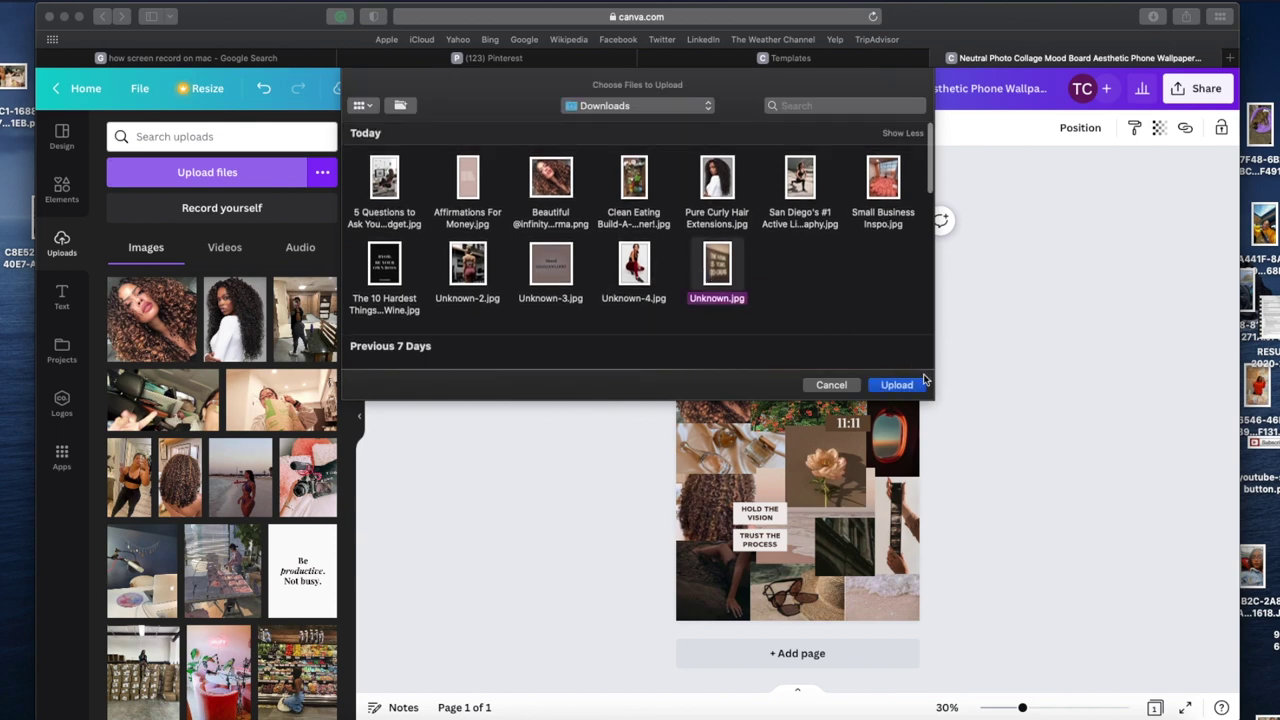
pyautogui.click(895, 386)
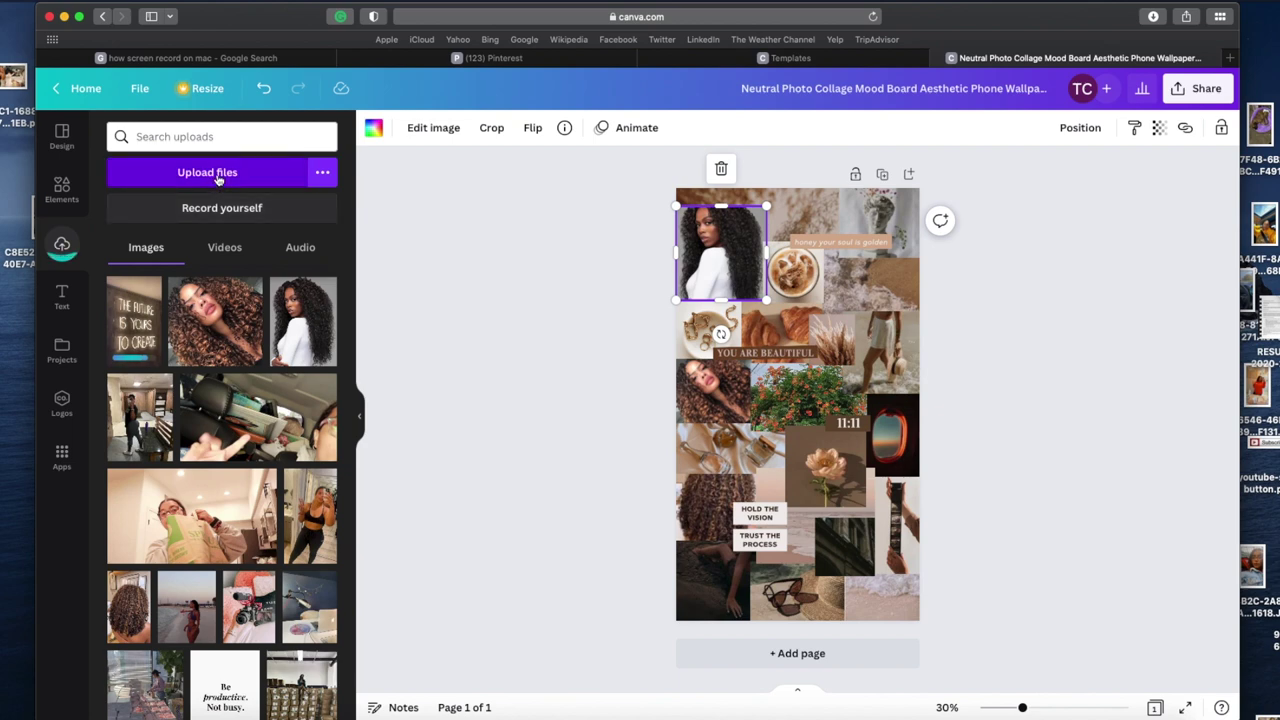
pyautogui.click(218, 172)
pyautogui.click(385, 262)
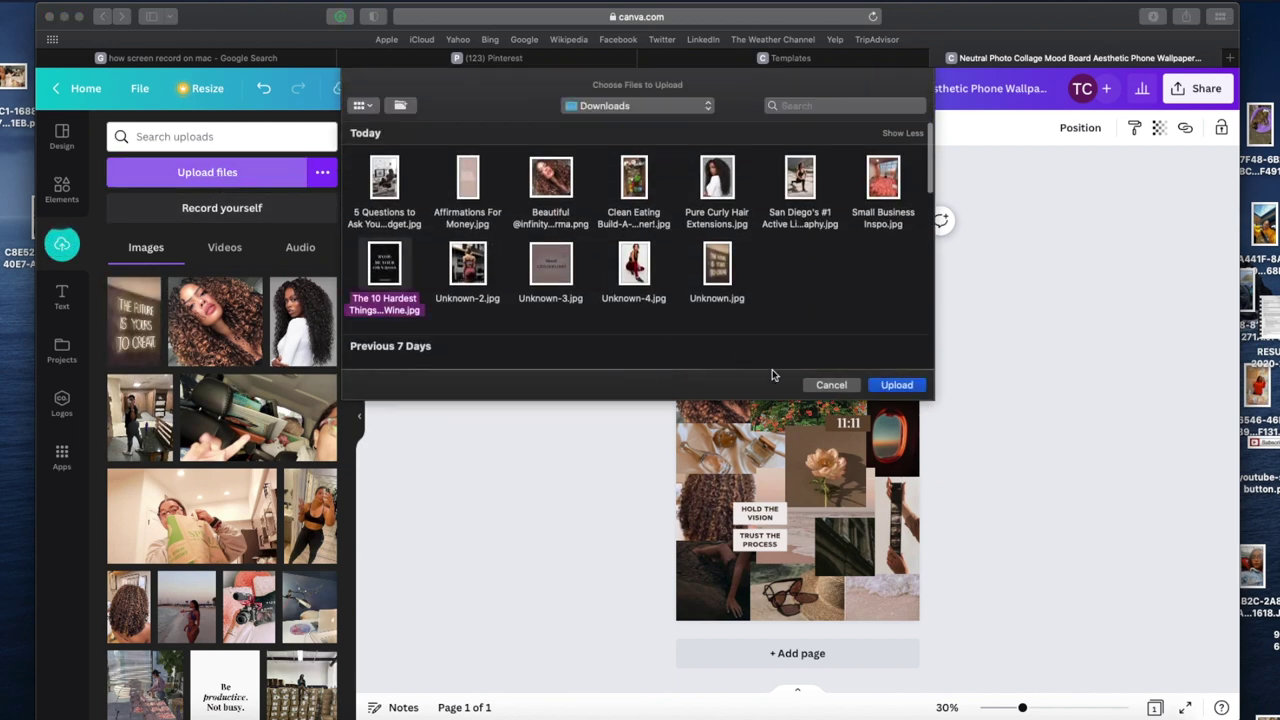
pyautogui.click(896, 385)
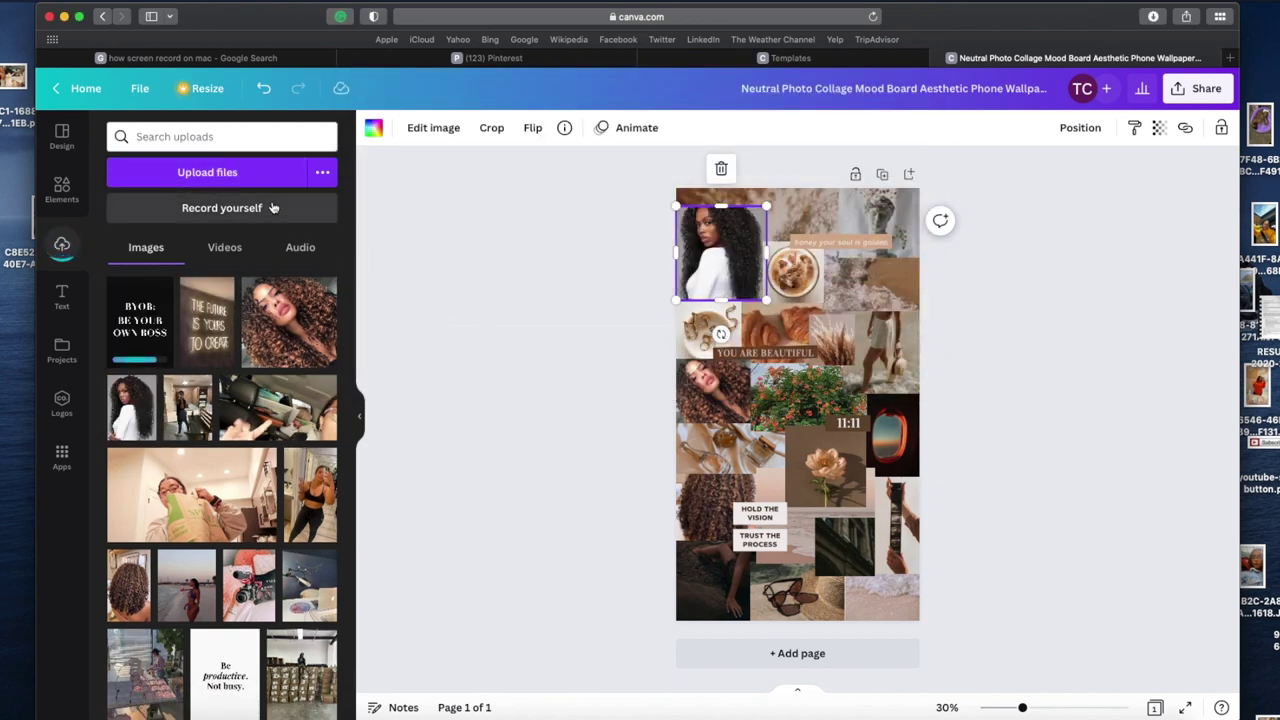
pyautogui.click(263, 175)
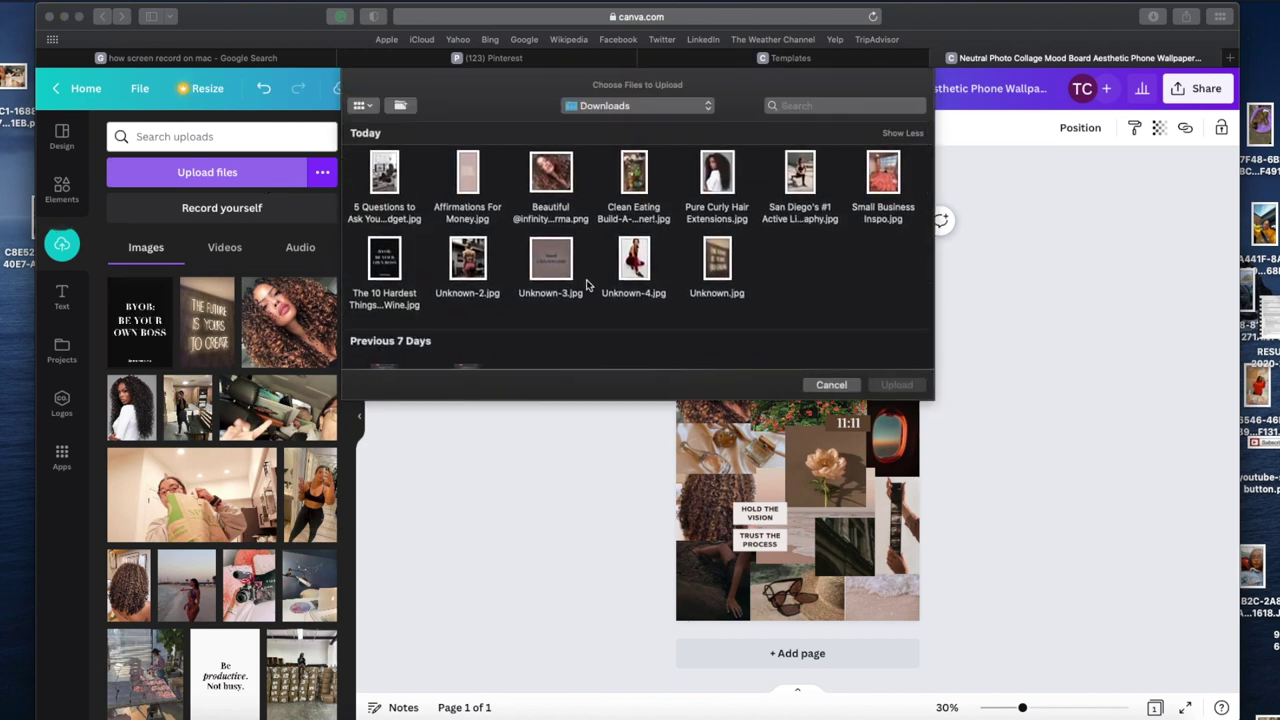
pyautogui.click(470, 200)
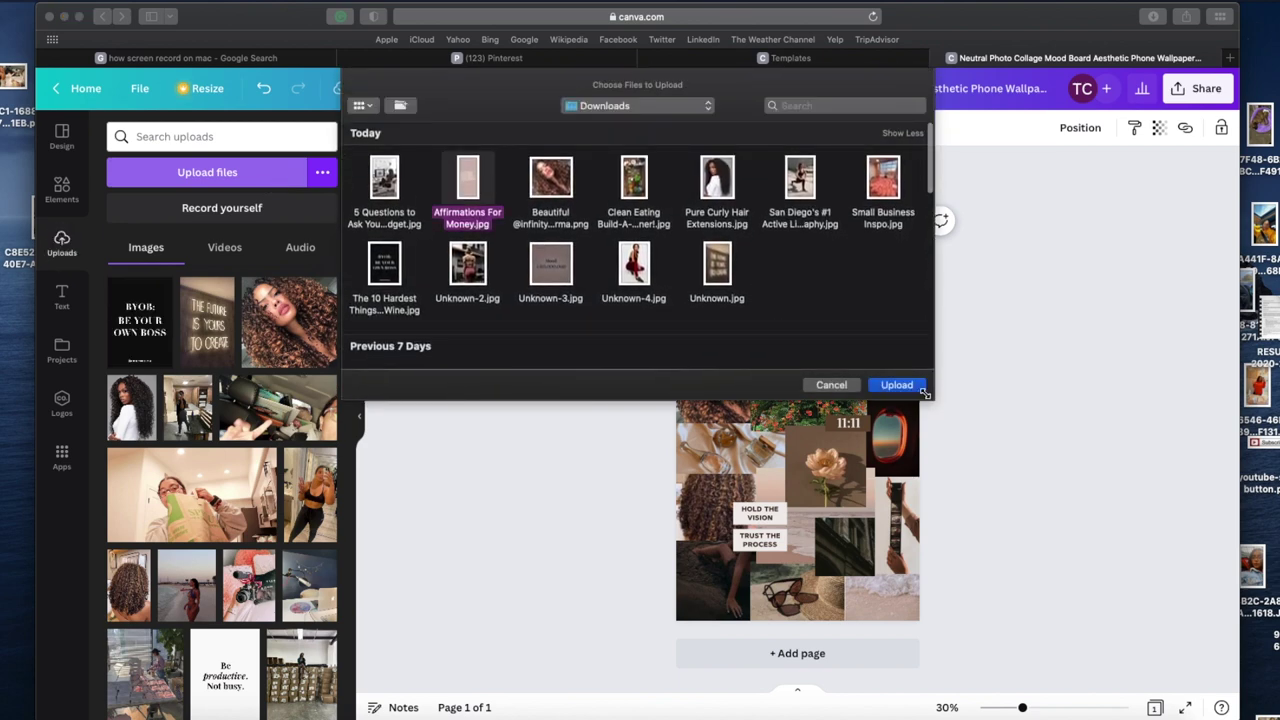
pyautogui.click(896, 385)
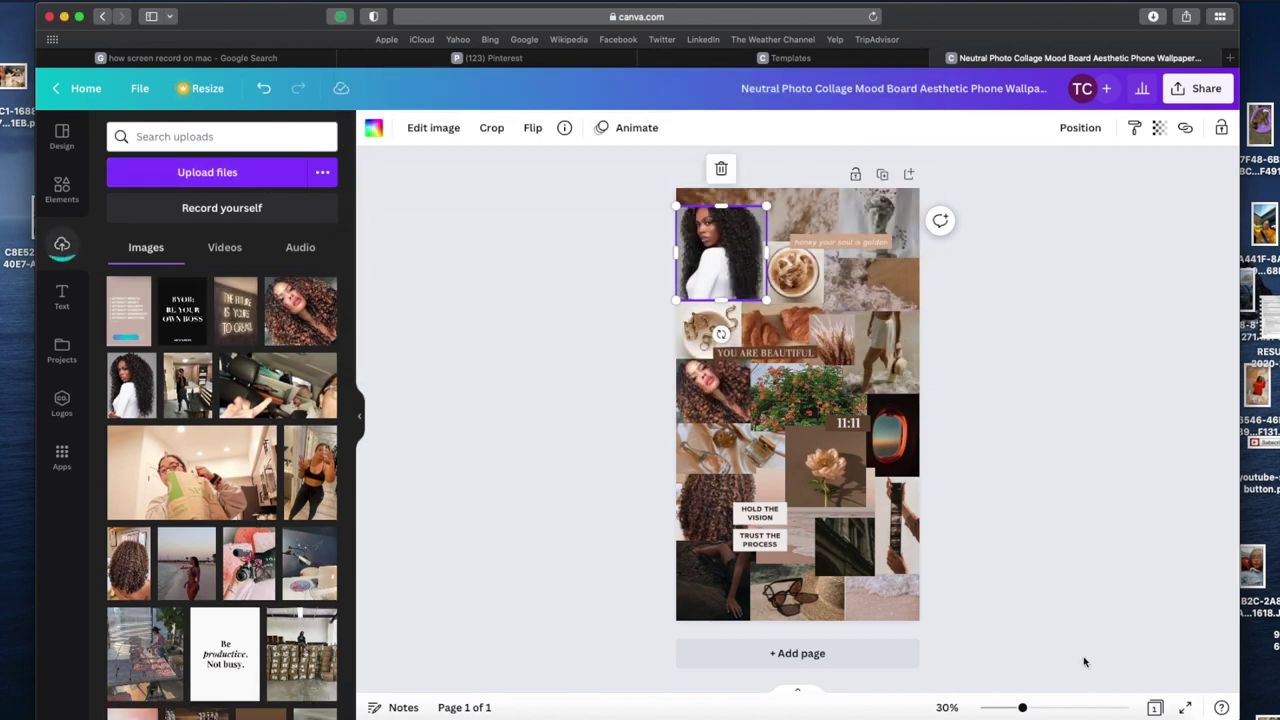
# Step: Put the Affirmations image below the 11:11 tile and THE FUTURE IS YOURS TO CREATE at right
pyautogui.moveTo(1022, 707); pyautogui.dragTo(1030, 708)
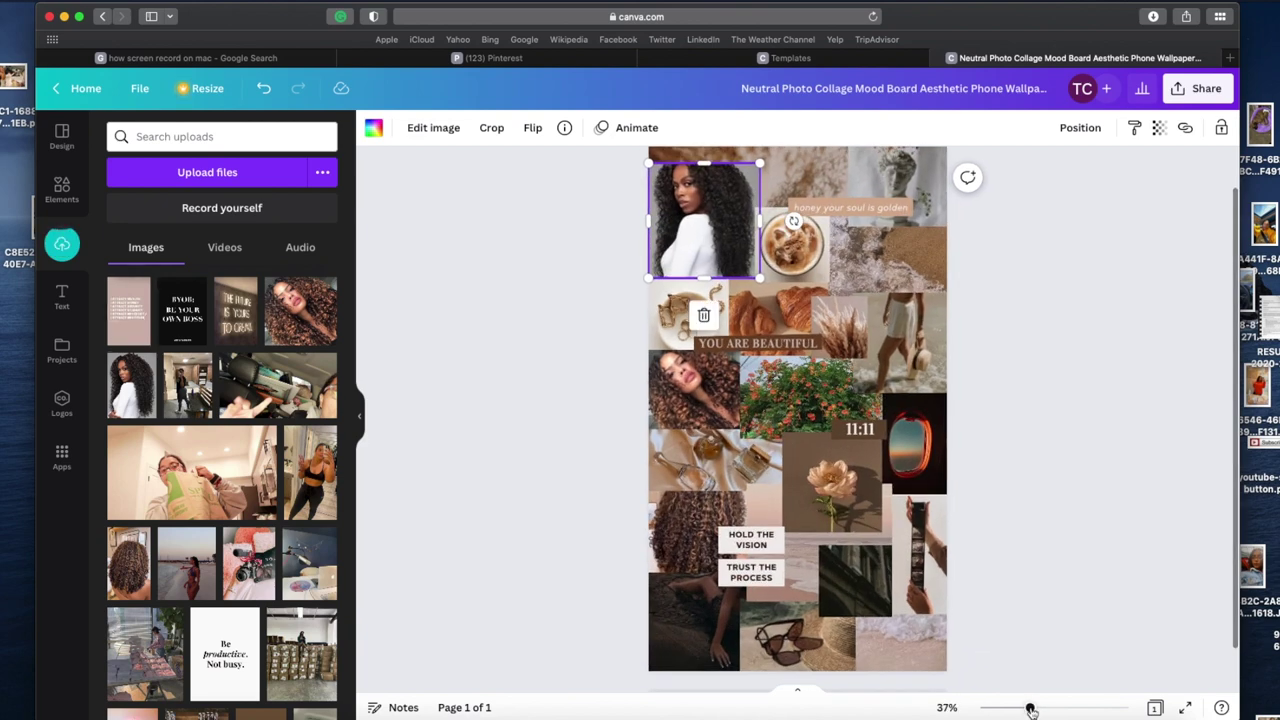
pyautogui.scroll(1, 566, 503)
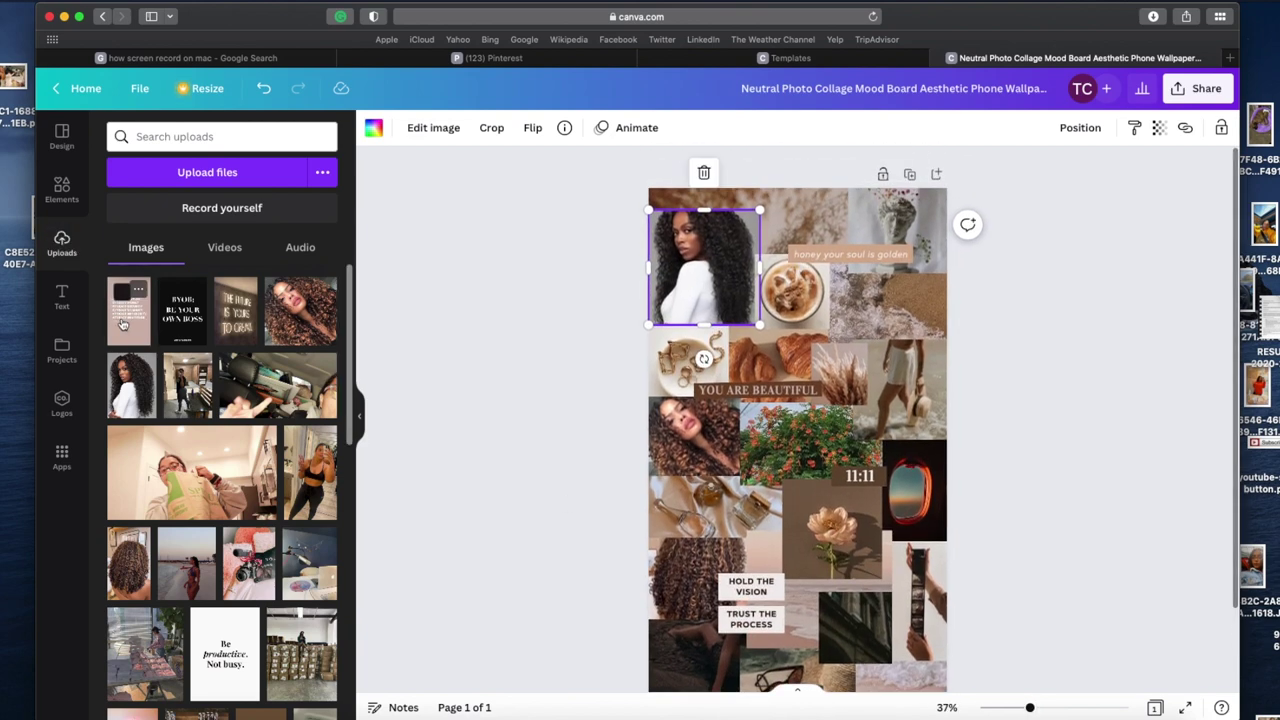
pyautogui.moveTo(122, 326); pyautogui.dragTo(503, 359)
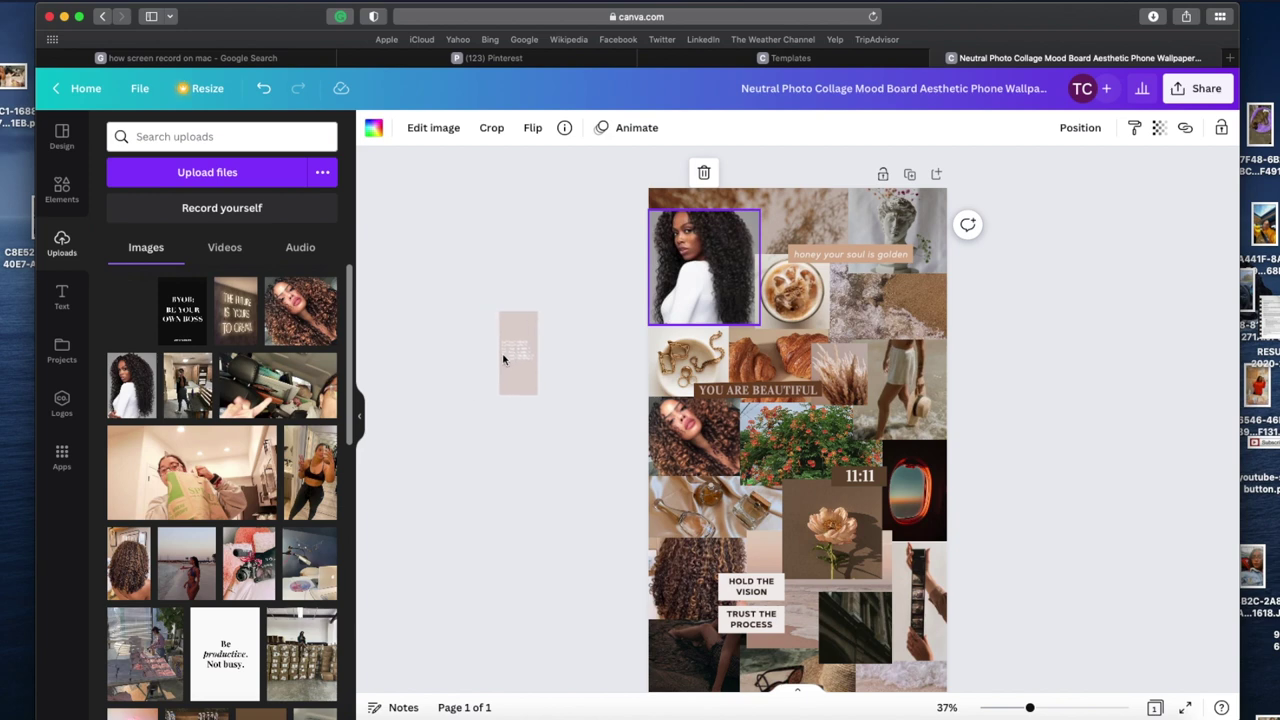
pyautogui.moveTo(503, 359); pyautogui.dragTo(800, 517)
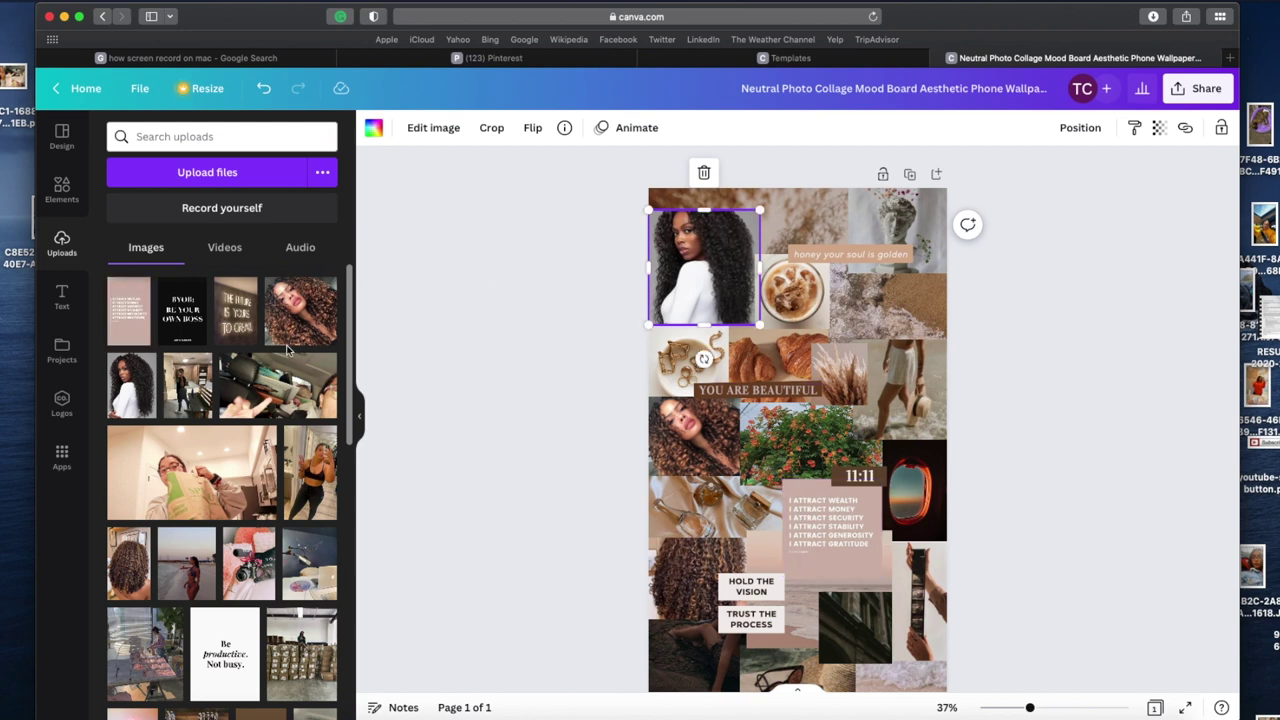
pyautogui.moveTo(238, 314); pyautogui.dragTo(889, 381)
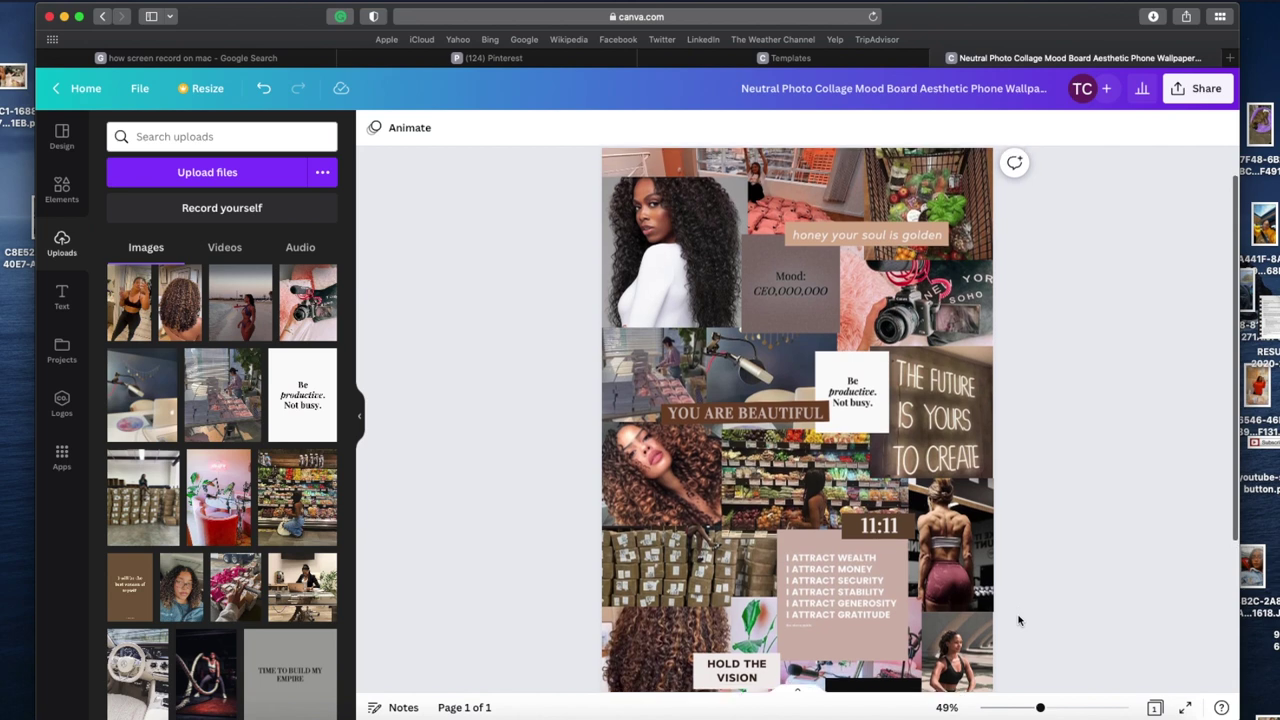
pyautogui.scroll(2, 1018, 618)
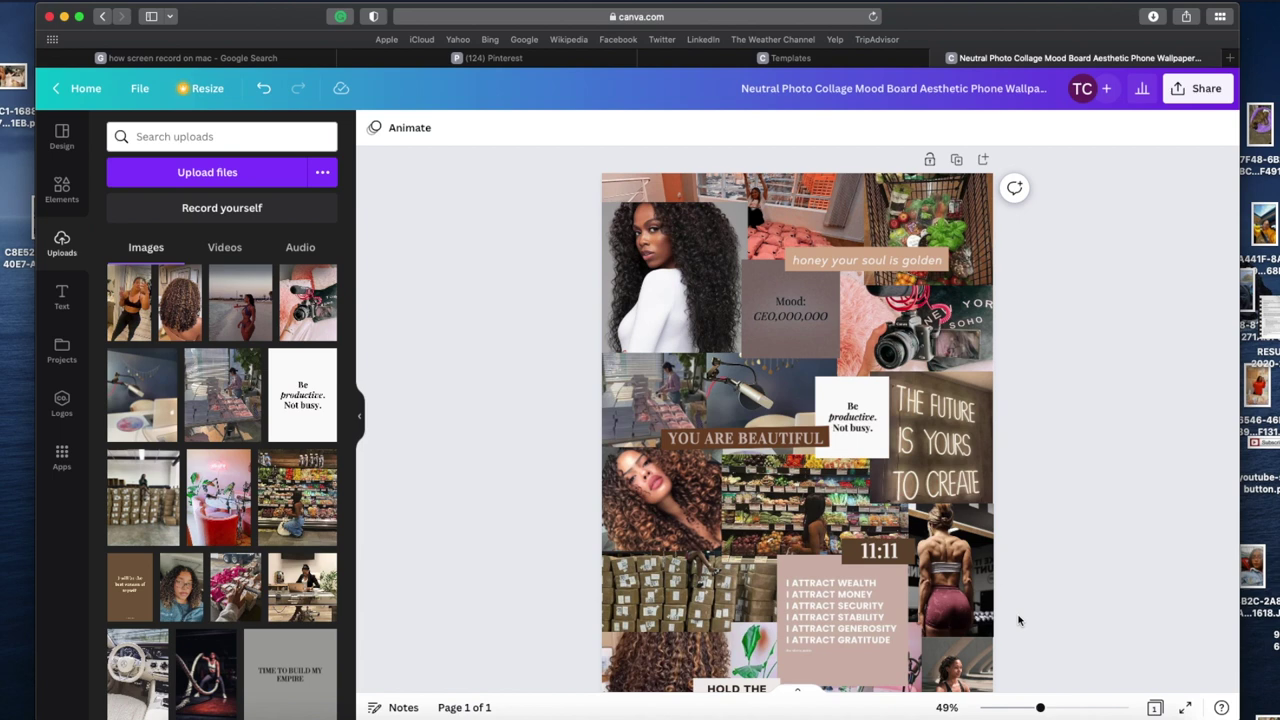
pyautogui.scroll(-1, 1019, 621)
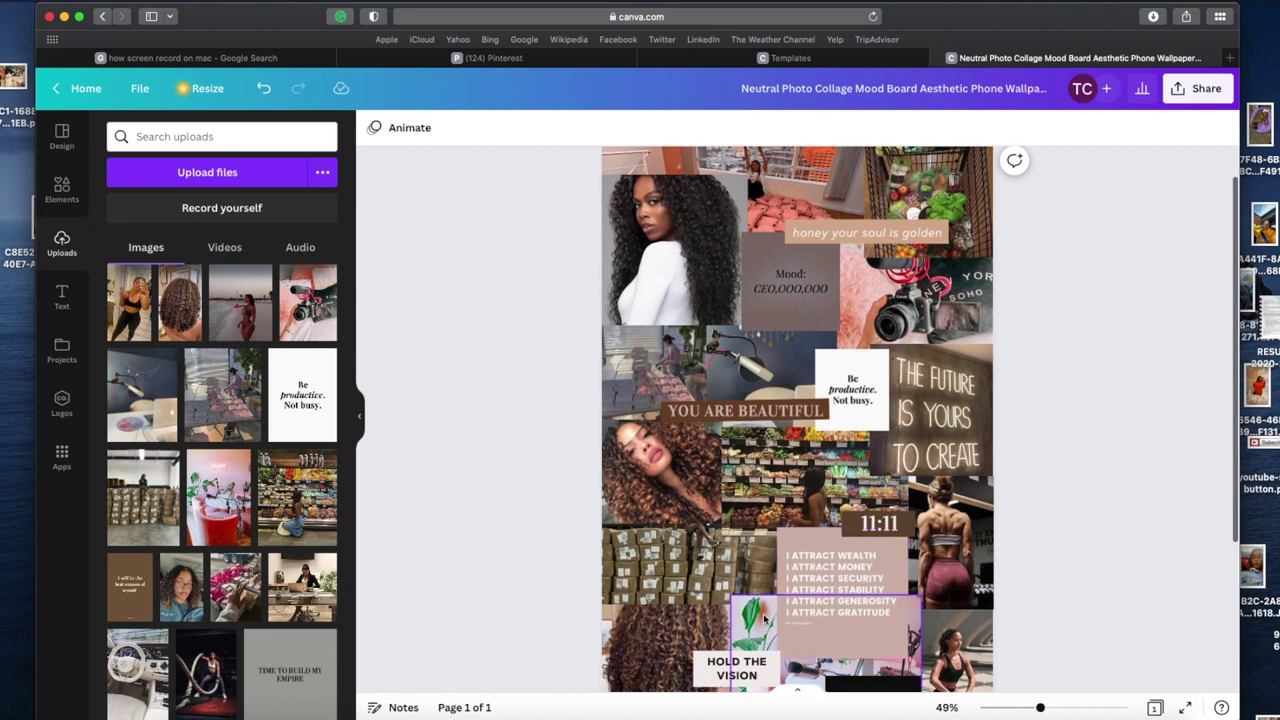
pyautogui.scroll(-5, 1058, 528)
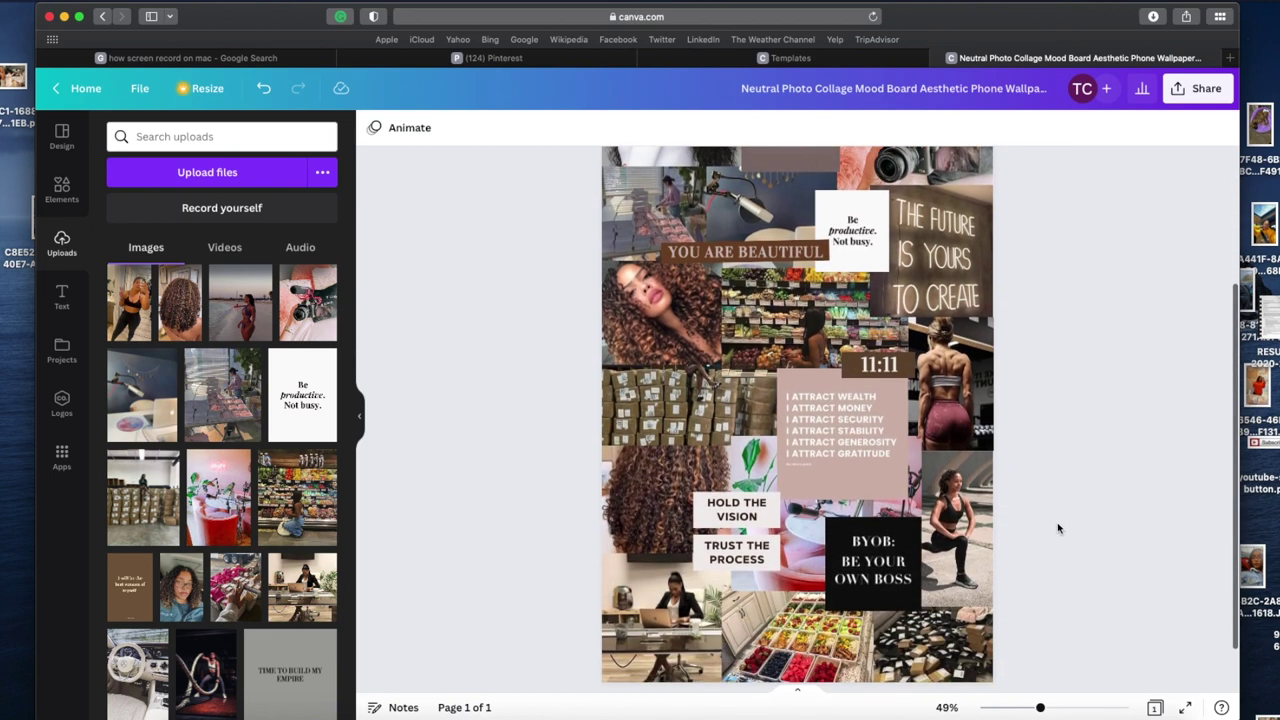
pyautogui.scroll(3, 1058, 528)
pyautogui.scroll(2, 1058, 528)
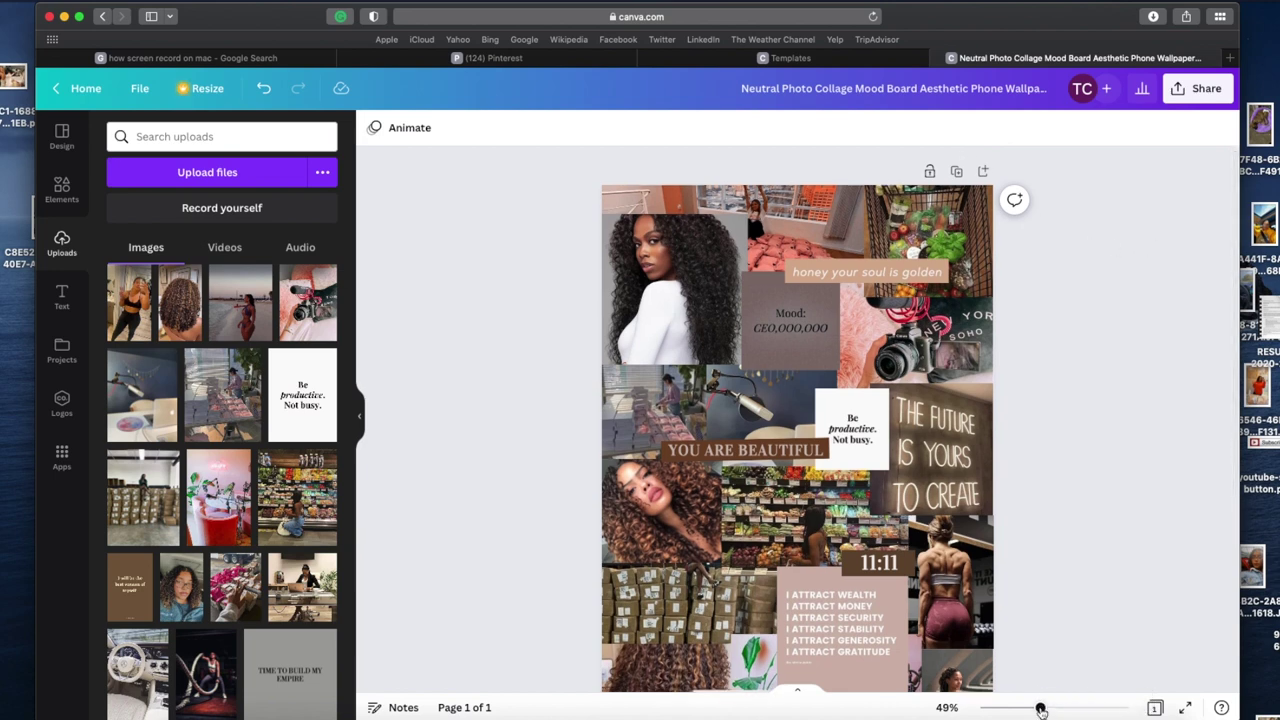
pyautogui.moveTo(1040, 708); pyautogui.dragTo(1029, 708)
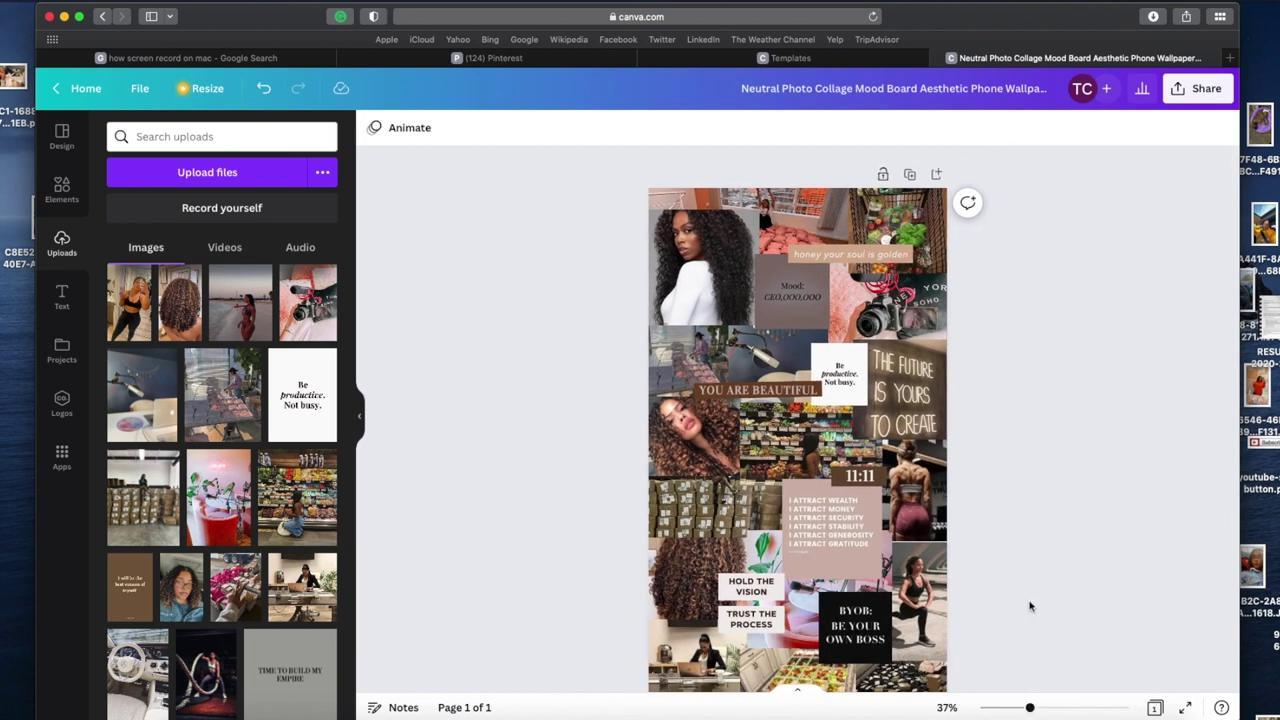
pyautogui.scroll(-2, 1032, 602)
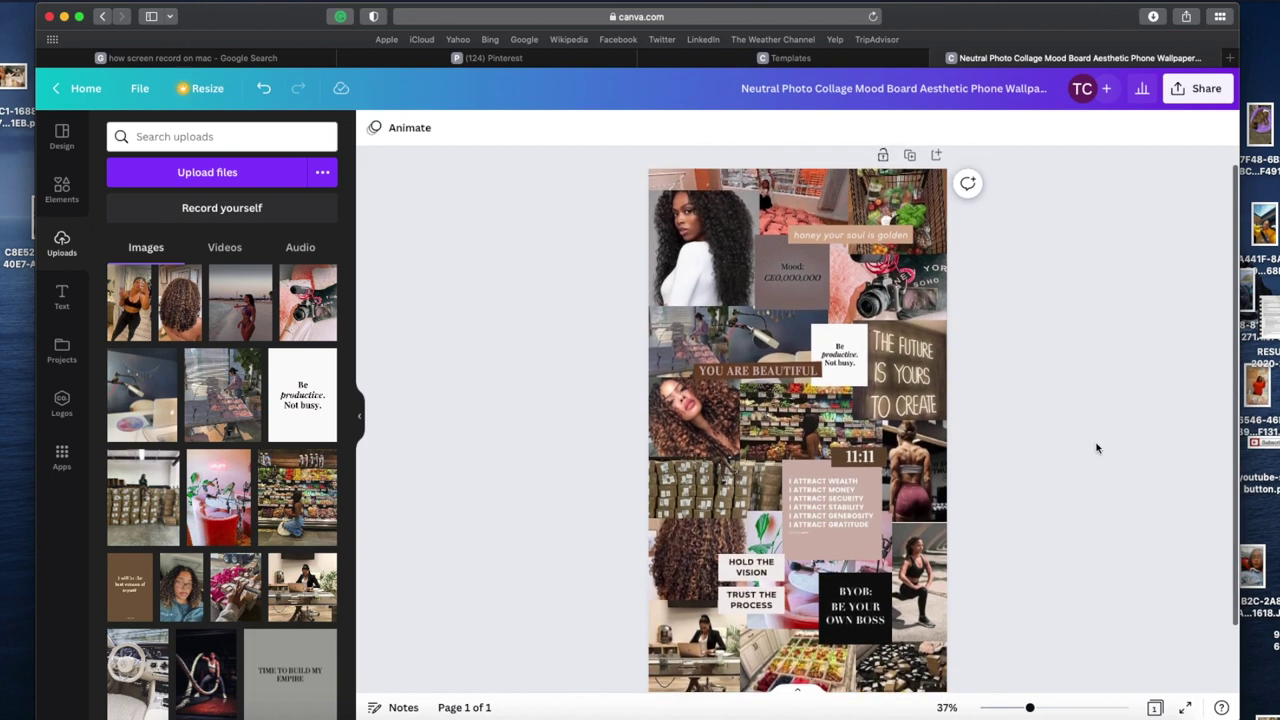
# Step: Download the collage as a PNG from Share > Download and allow Safari to save it
pyautogui.click(1181, 90)
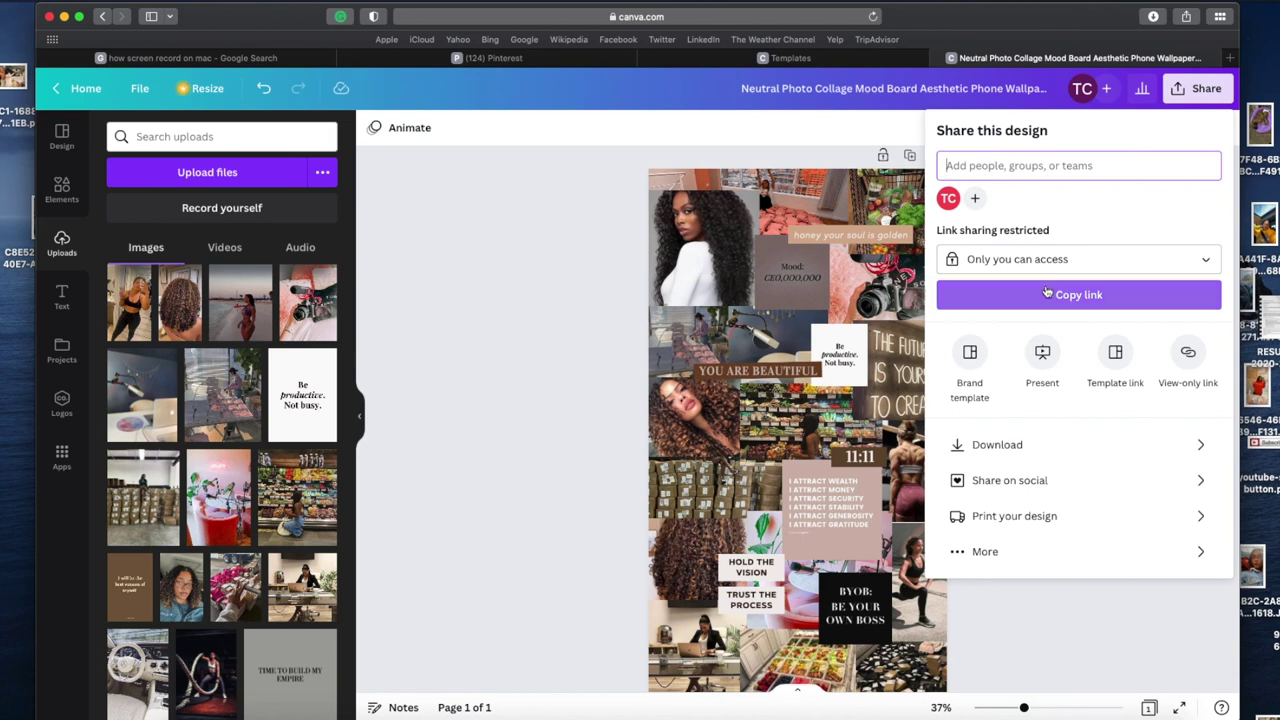
pyautogui.click(1038, 445)
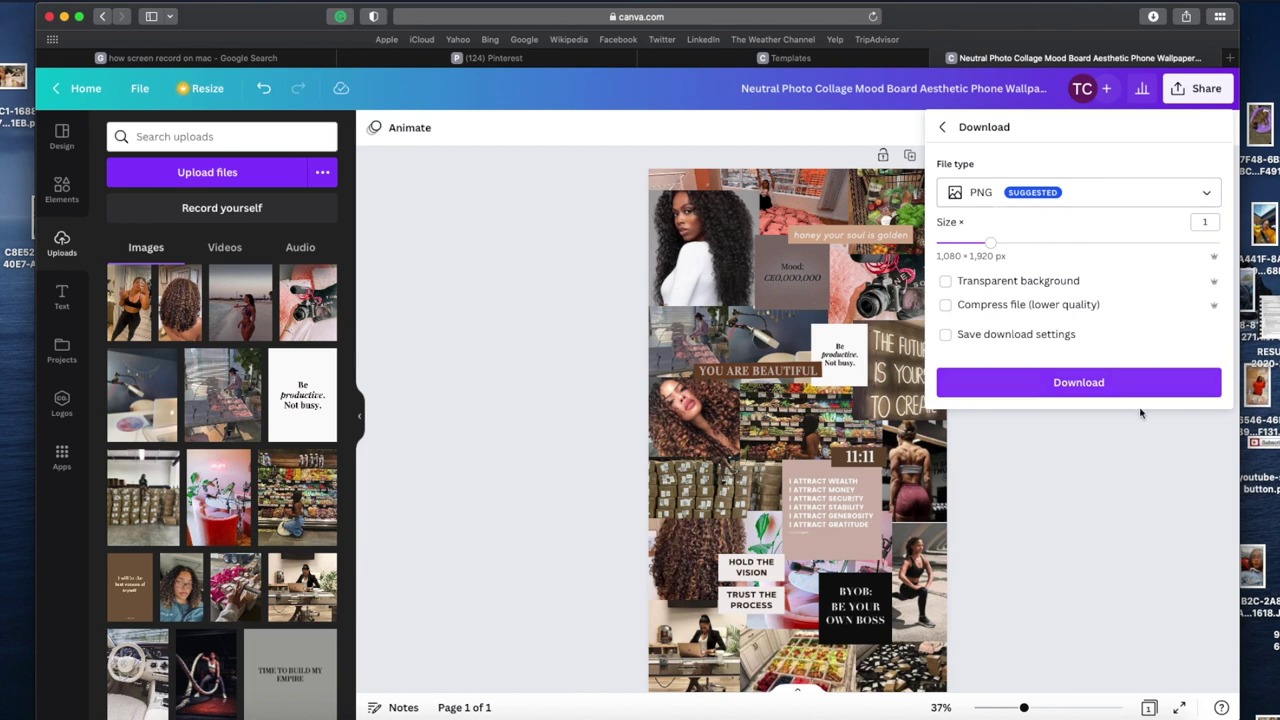
pyautogui.click(1087, 384)
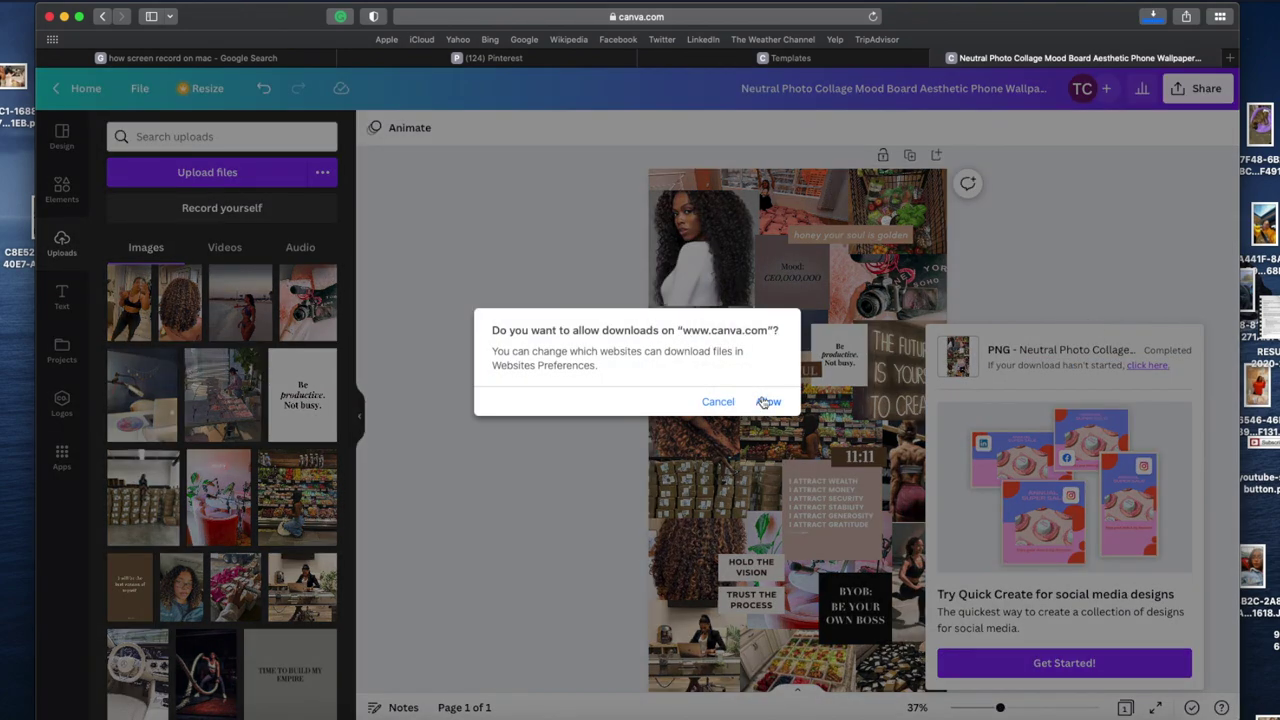
pyautogui.click(768, 401)
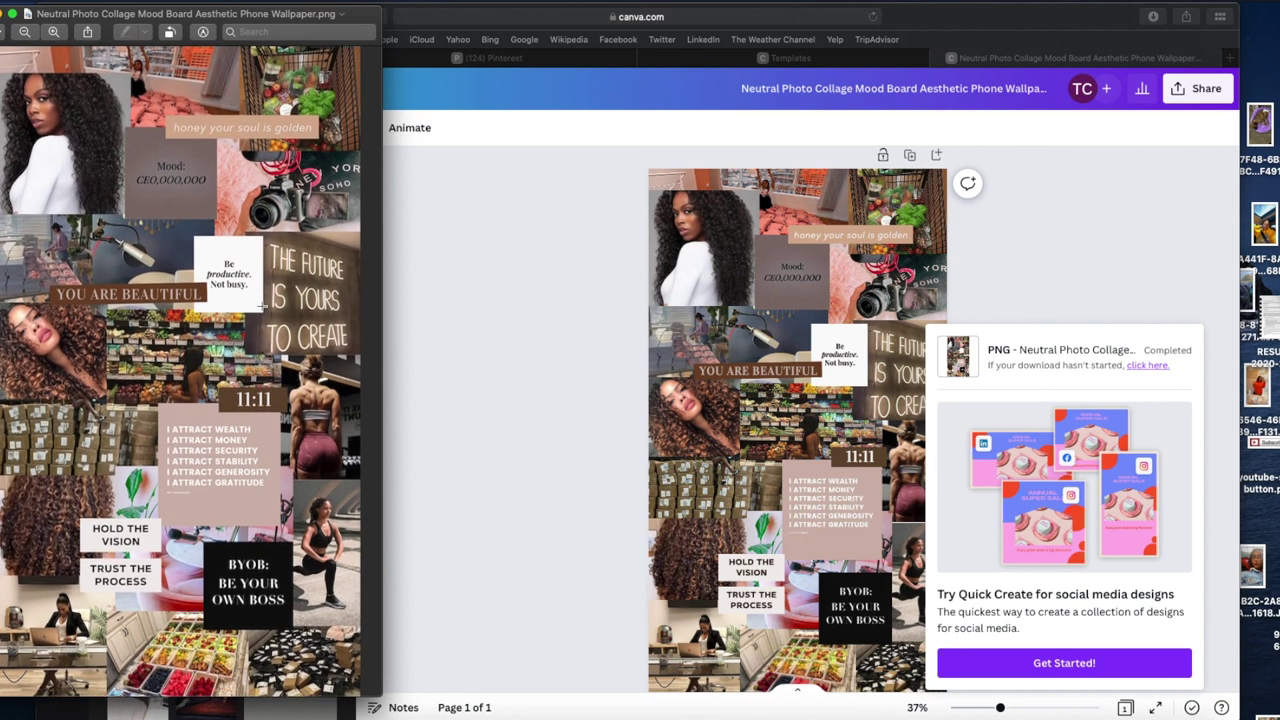
# Step: Bring the downloaded collage PNG's Preview window forward and move it to the screen centre
pyautogui.click(1098, 247)
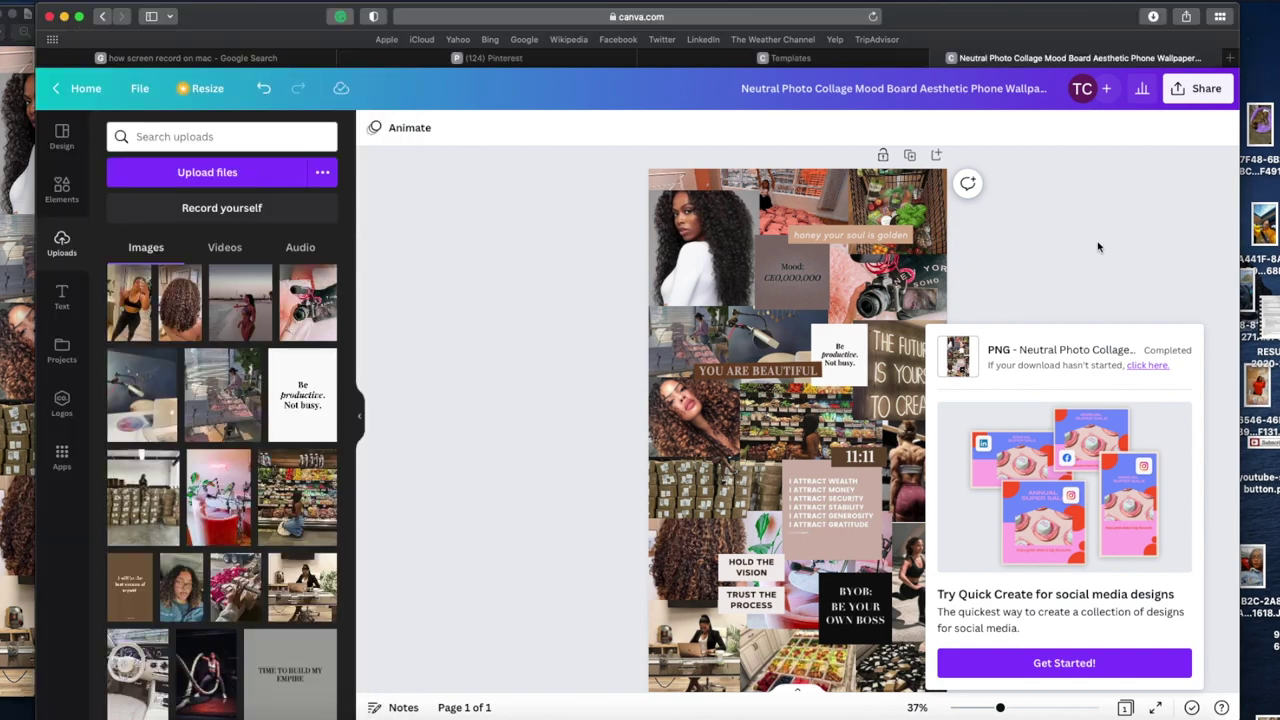
pyautogui.click(6, 229)
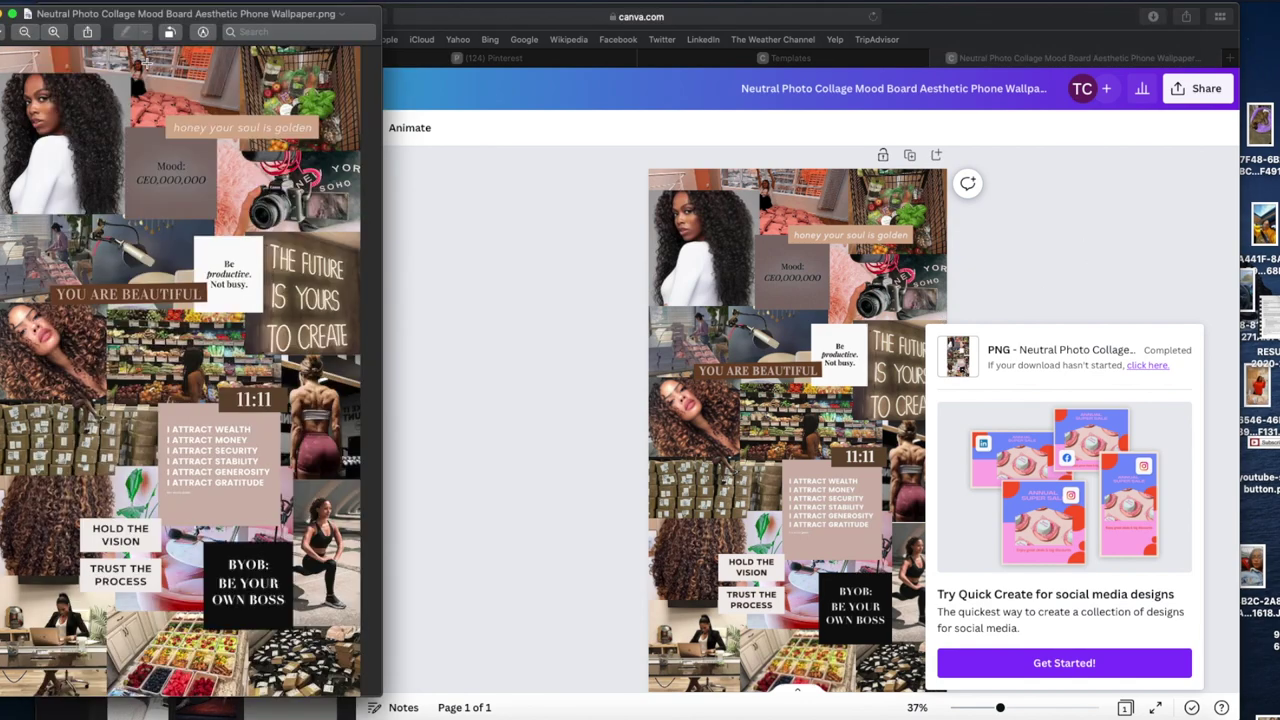
pyautogui.moveTo(322, 20); pyautogui.dragTo(921, 31)
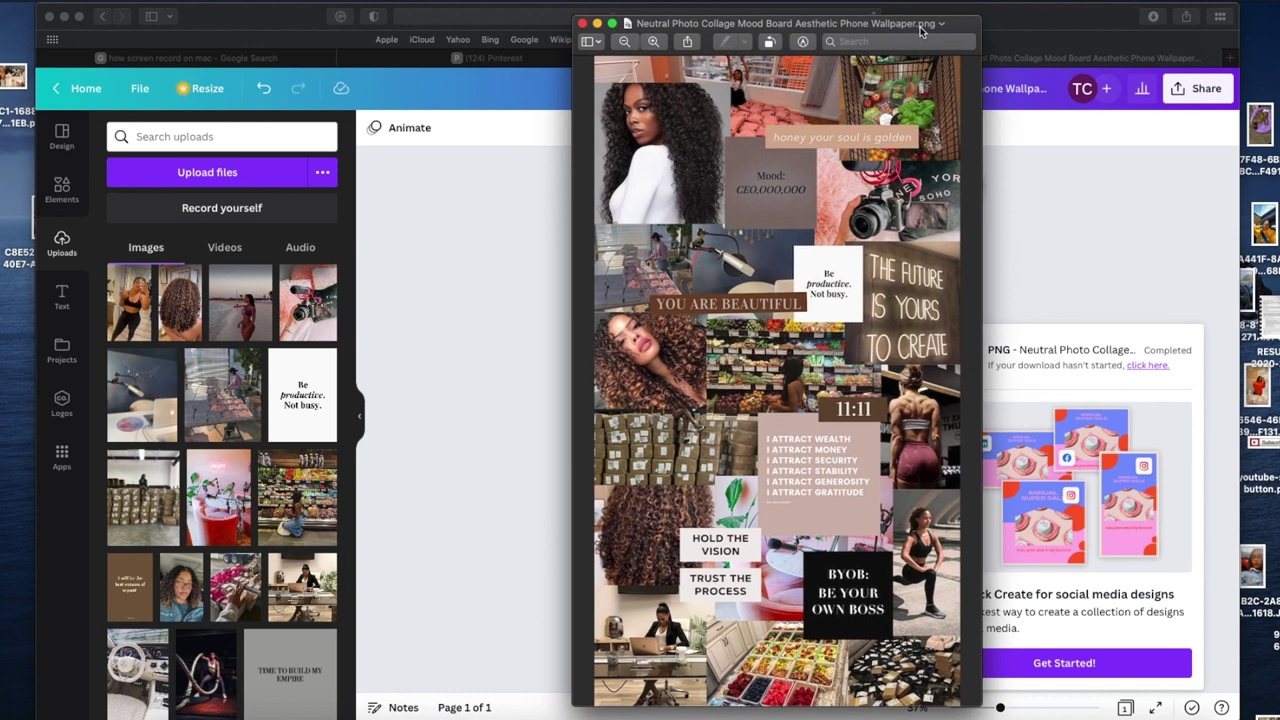